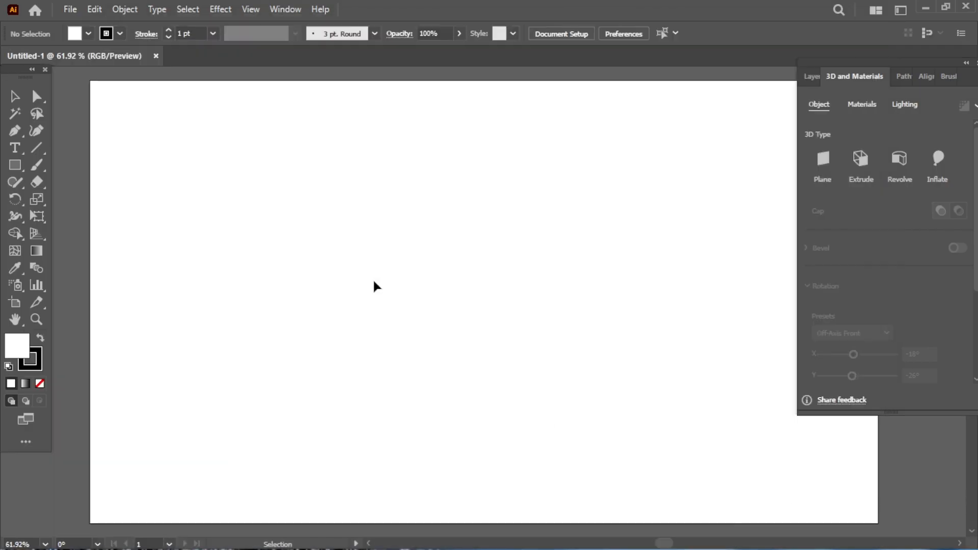
- Save the document as an Adobe Illustrator file named PanCakes, keeping the Illustrator 2020 version options
{"action": "left_click", "coordinate": [69, 9]}
{"action": "left_click", "coordinate": [125, 162]}
{"action": "key", "text": "BackSpace"}
{"action": "type", "text": "Pa"}
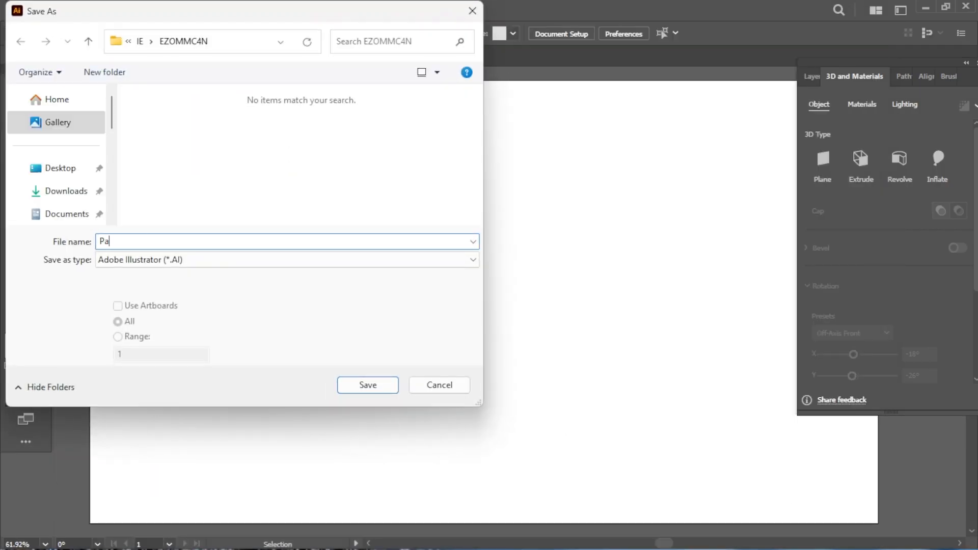
{"action": "type", "text": "nCakes"}
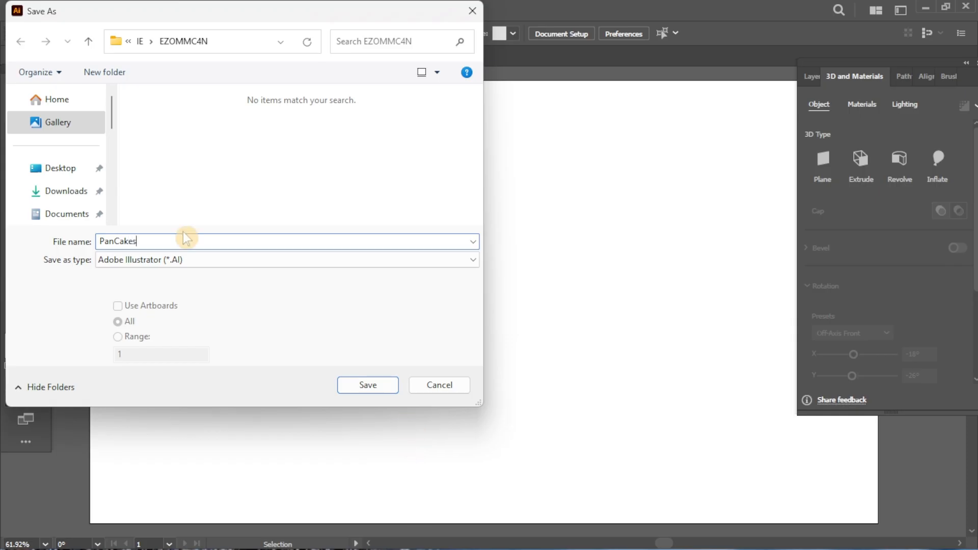
{"action": "left_click", "coordinate": [368, 391]}
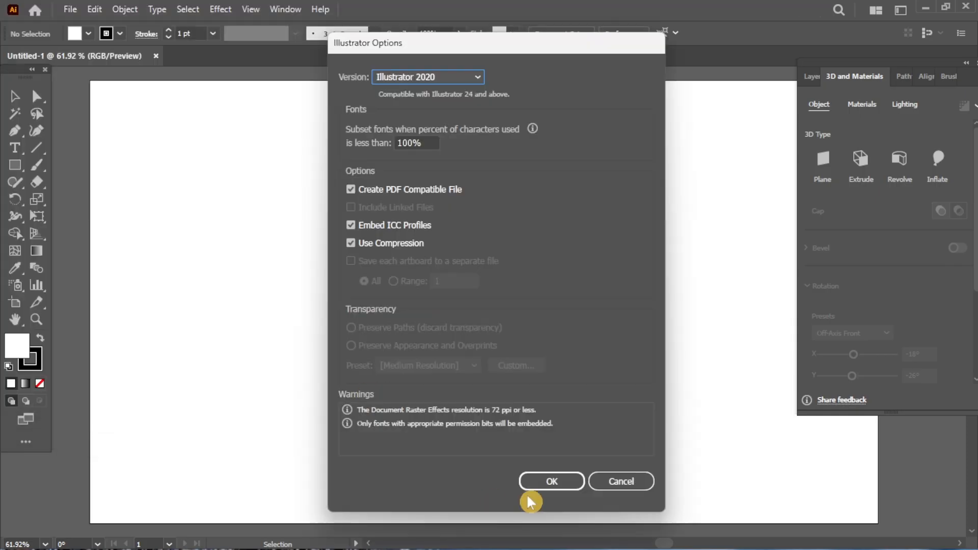
{"action": "left_click", "coordinate": [531, 490]}
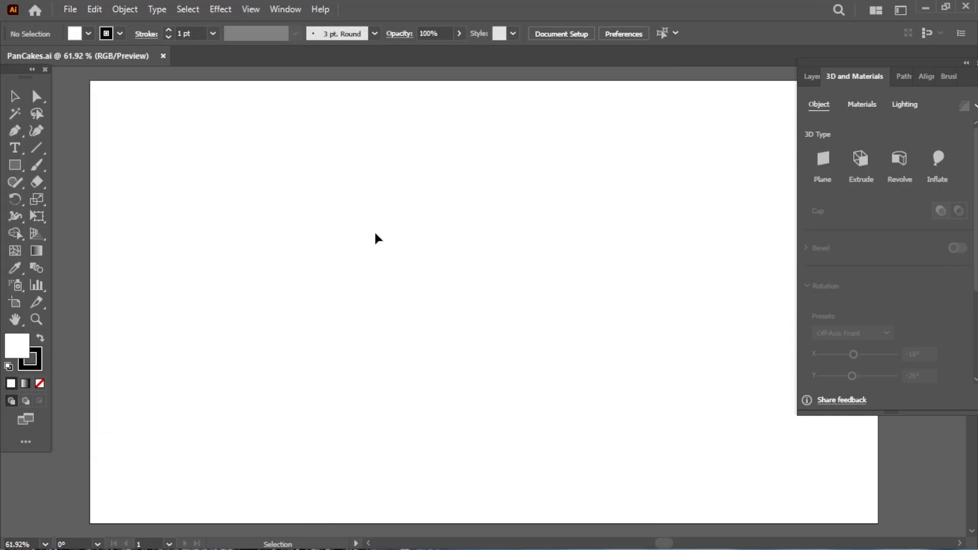
- Create a 1280 by 720 px white rectangle with no stroke and position it to cover the artboard
{"action": "left_click", "coordinate": [15, 164]}
{"action": "left_click", "coordinate": [36, 367]}
{"action": "left_click", "coordinate": [39, 385]}
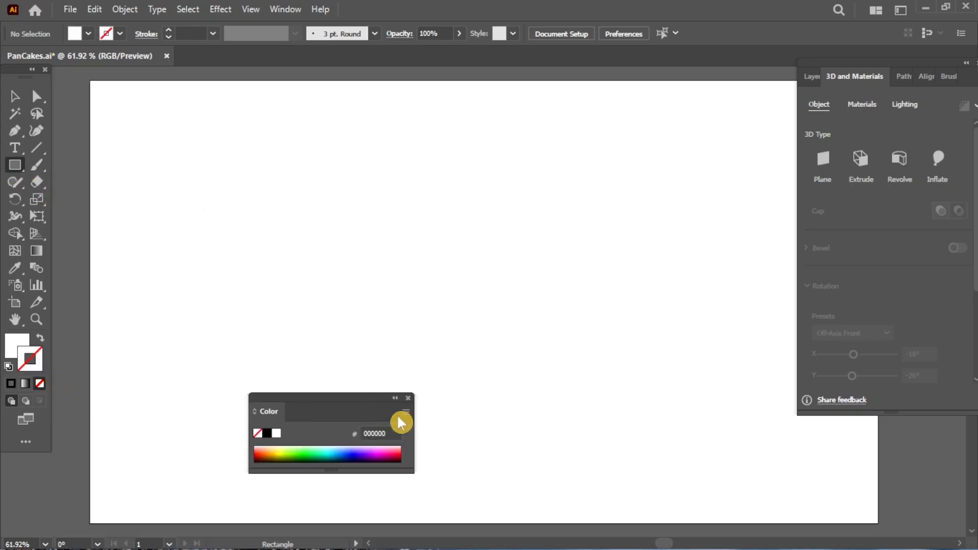
{"action": "left_click", "coordinate": [408, 397]}
{"action": "left_click", "coordinate": [379, 311]}
{"action": "type", "text": "1280"}
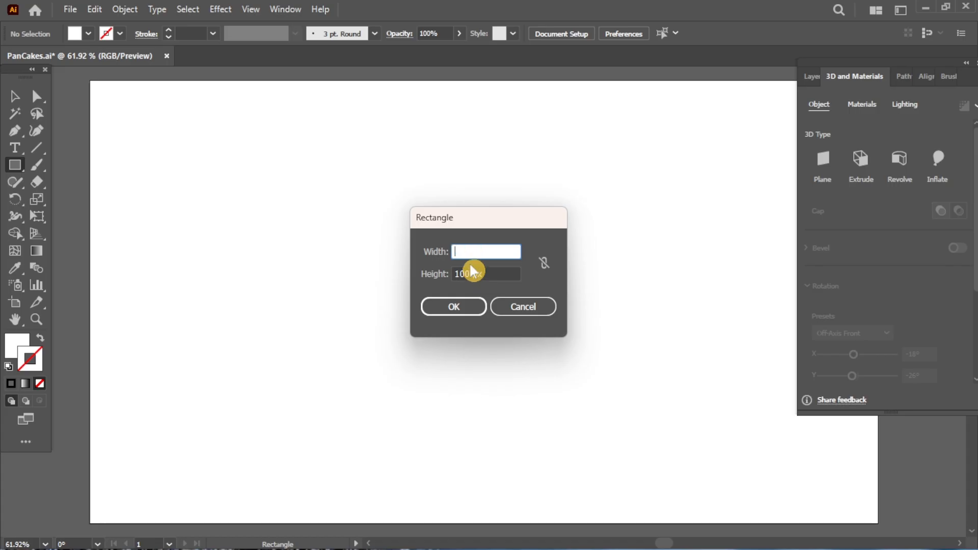
{"action": "left_click", "coordinate": [474, 272]}
{"action": "key", "text": "BackSpace"}
{"action": "key", "text": "BackSpace"}
{"action": "key", "text": "BackSpace"}
{"action": "key", "text": "BackSpace"}
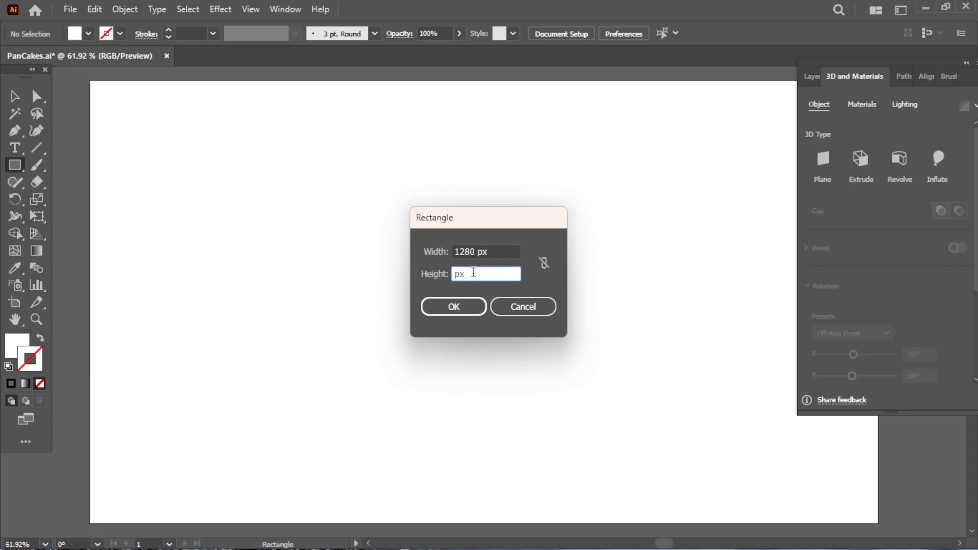
{"action": "type", "text": "720"}
{"action": "left_click", "coordinate": [478, 308]}
{"action": "key", "text": "v"}
{"action": "left_click_drag", "start_coordinate": [579, 446], "coordinate": [291, 209]}
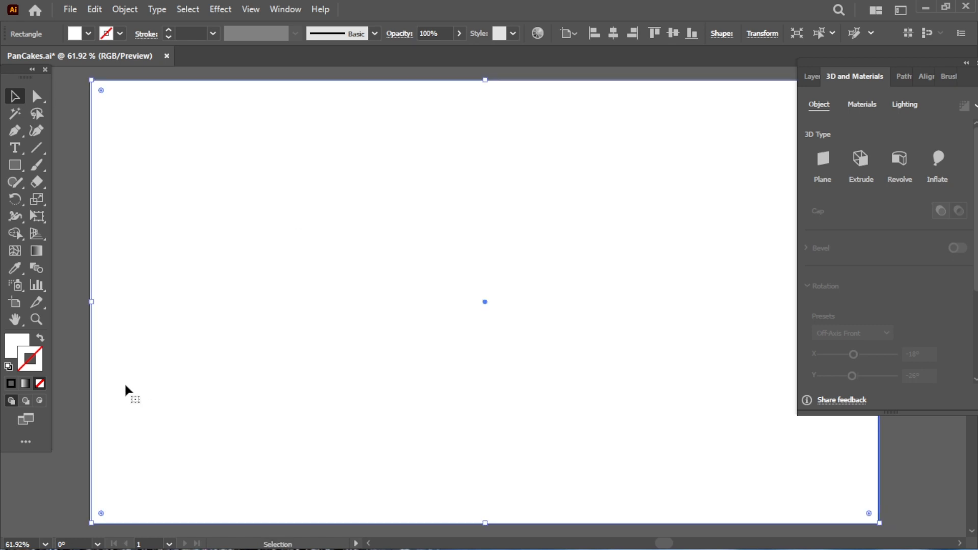
- Set up a linear white-to-light-gray gradient at 90° and swap it onto the background rectangle's fill
{"action": "double_click", "coordinate": [36, 250]}
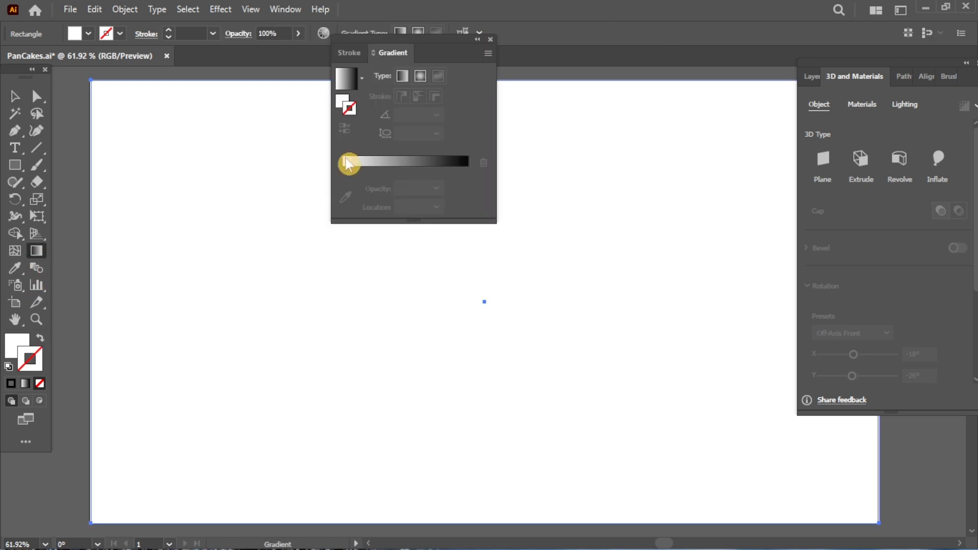
{"action": "left_click", "coordinate": [348, 163]}
{"action": "double_click", "coordinate": [467, 170]}
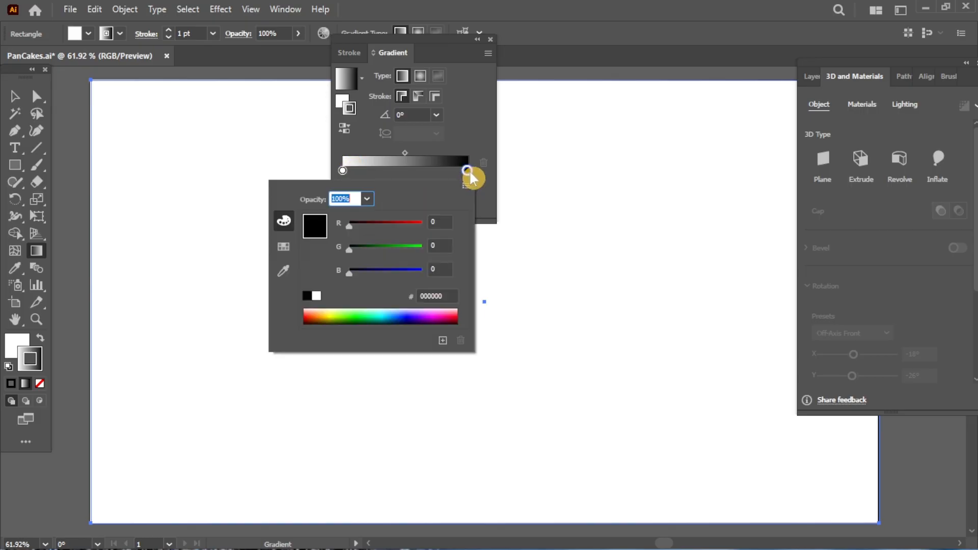
{"action": "left_click", "coordinate": [283, 247]}
{"action": "left_click", "coordinate": [404, 247]}
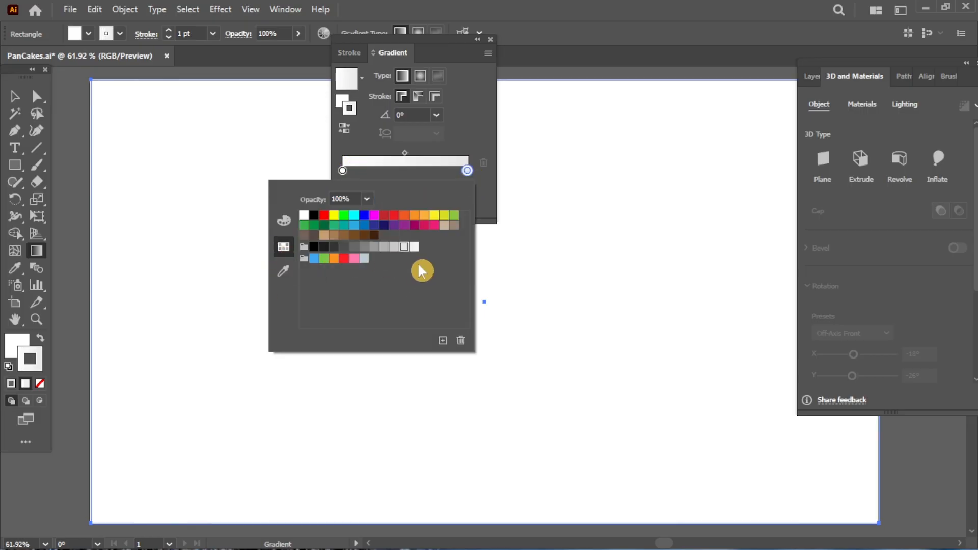
{"action": "left_click", "coordinate": [466, 171]}
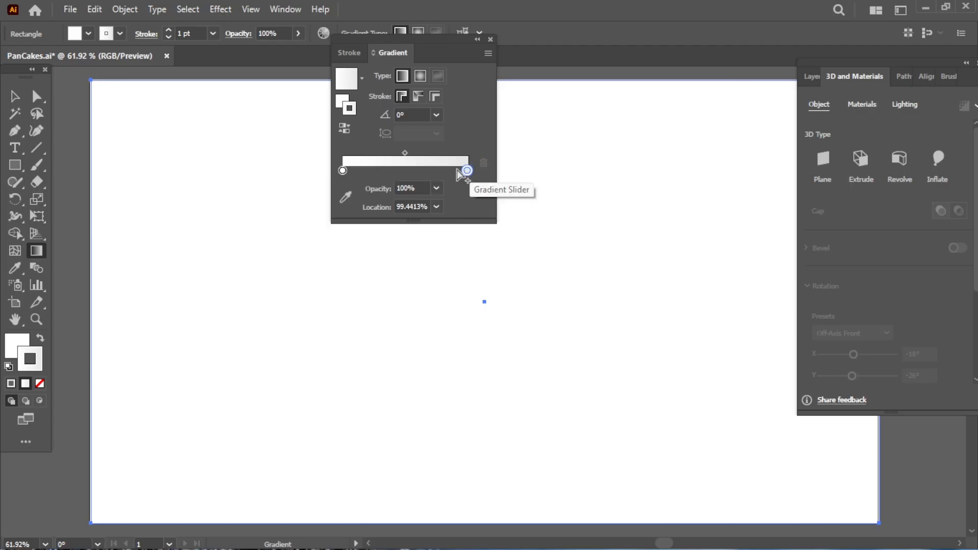
{"action": "left_click", "coordinate": [437, 114]}
{"action": "left_click", "coordinate": [455, 197]}
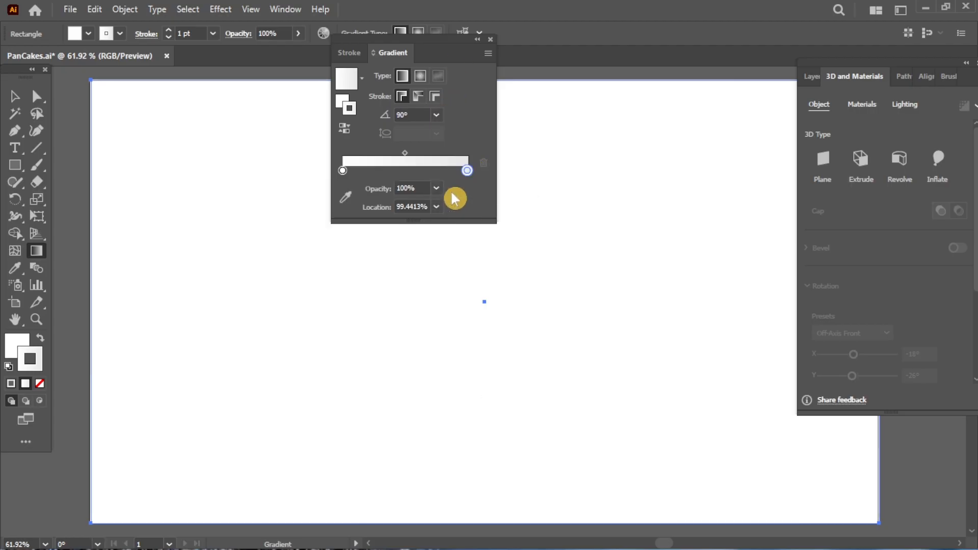
{"action": "left_click", "coordinate": [40, 339]}
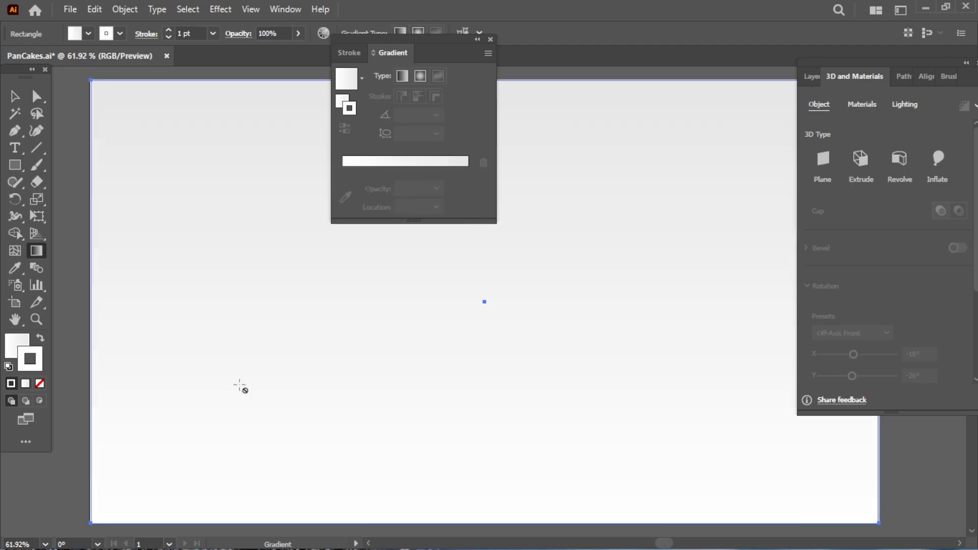
- Lower the background rectangle's opacity to 75% and give its stroke gradient a 90° angle with the midpoint at about 33%
{"action": "left_click", "coordinate": [298, 33]}
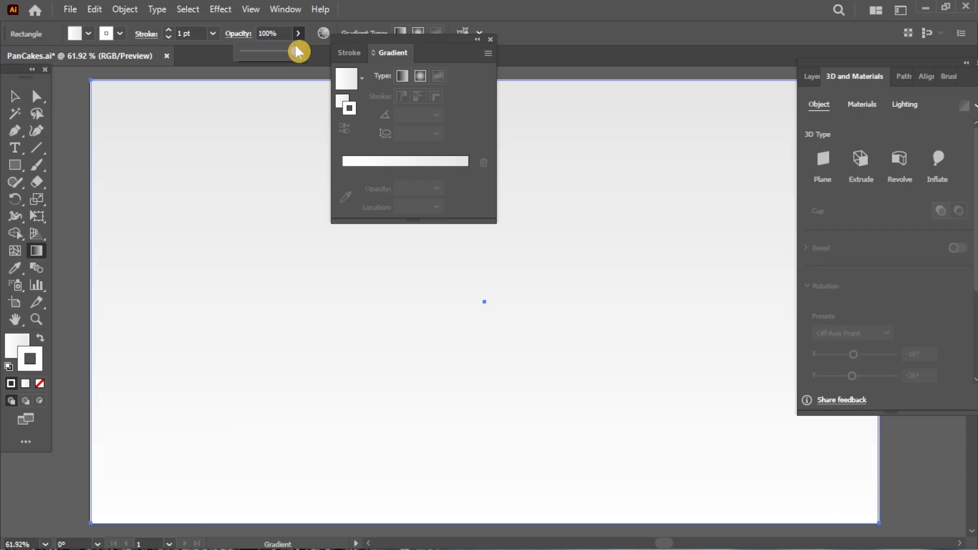
{"action": "left_click_drag", "start_coordinate": [296, 51], "coordinate": [283, 51]}
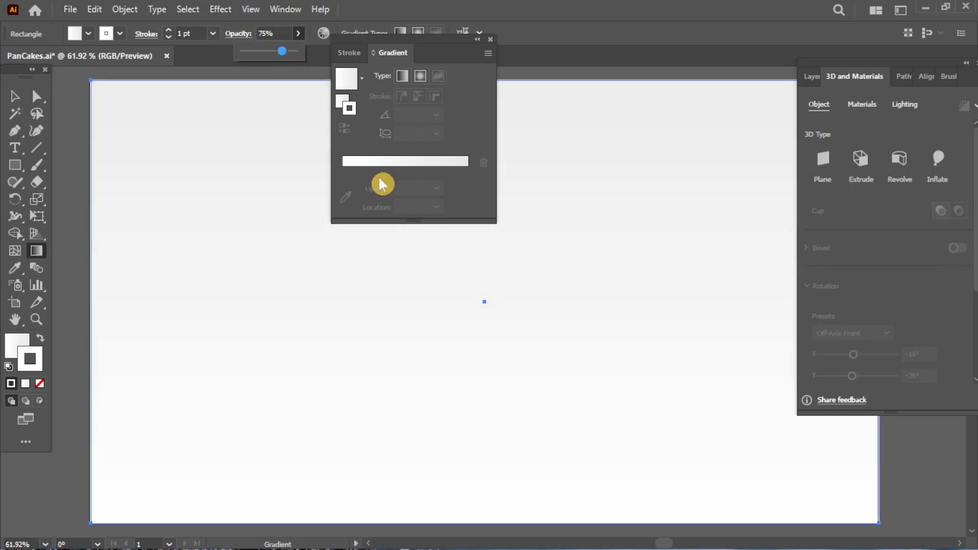
{"action": "left_click", "coordinate": [392, 163]}
{"action": "left_click", "coordinate": [406, 153]}
{"action": "mouse_move", "coordinate": [405, 153]}
{"action": "left_mouse_down"}
{"action": "mouse_move", "coordinate": [414, 155]}
{"action": "mouse_move", "coordinate": [388, 160]}
{"action": "left_mouse_up"}
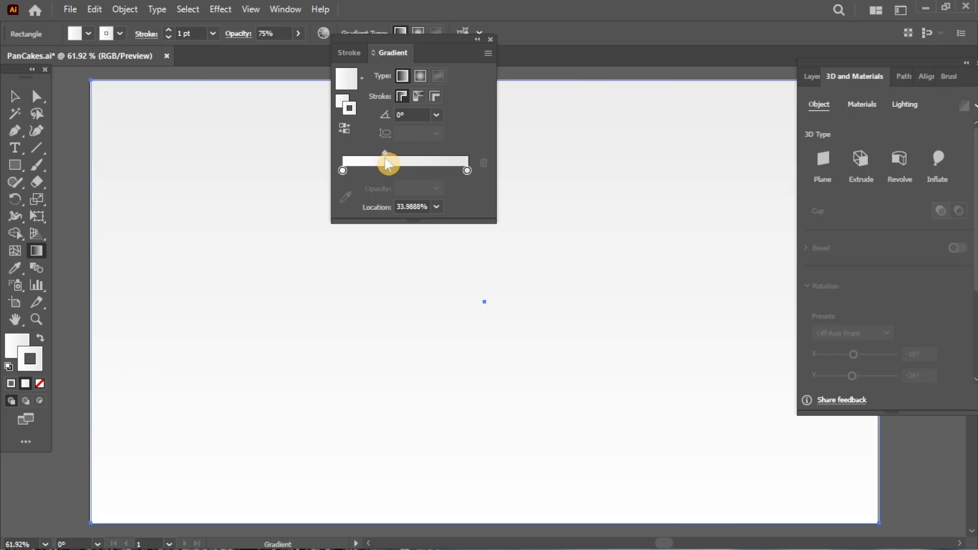
{"action": "left_click", "coordinate": [437, 115]}
{"action": "left_click", "coordinate": [451, 194]}
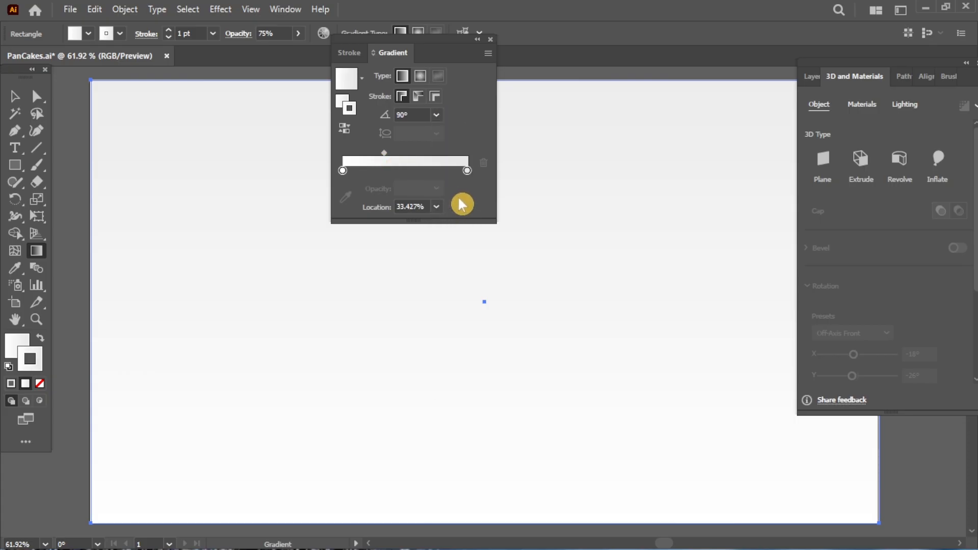
- Change the stroke gradient's end stop to a slightly darker gray swatch and shift its midpoint to about 57%
{"action": "left_click", "coordinate": [466, 171]}
{"action": "double_click", "coordinate": [468, 171]}
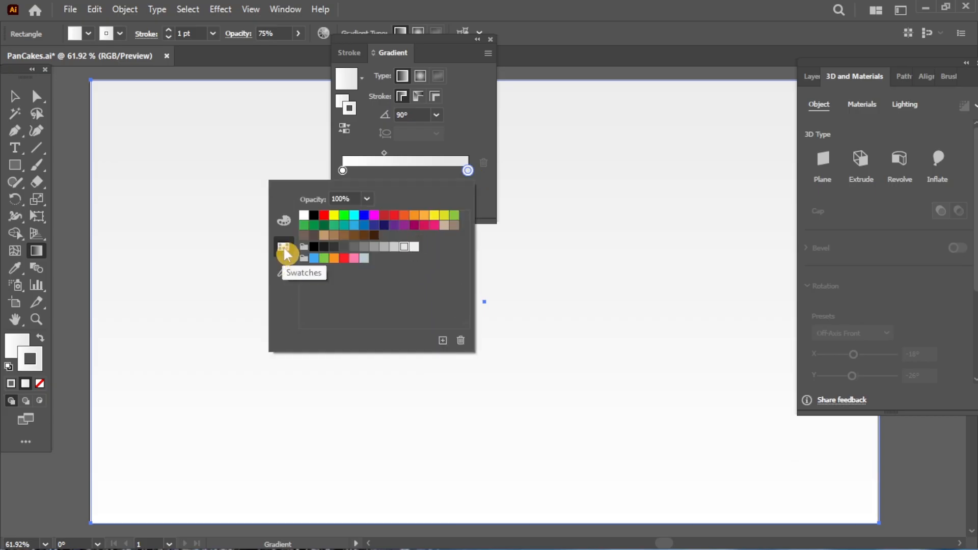
{"action": "left_click", "coordinate": [393, 246]}
{"action": "left_click", "coordinate": [501, 316]}
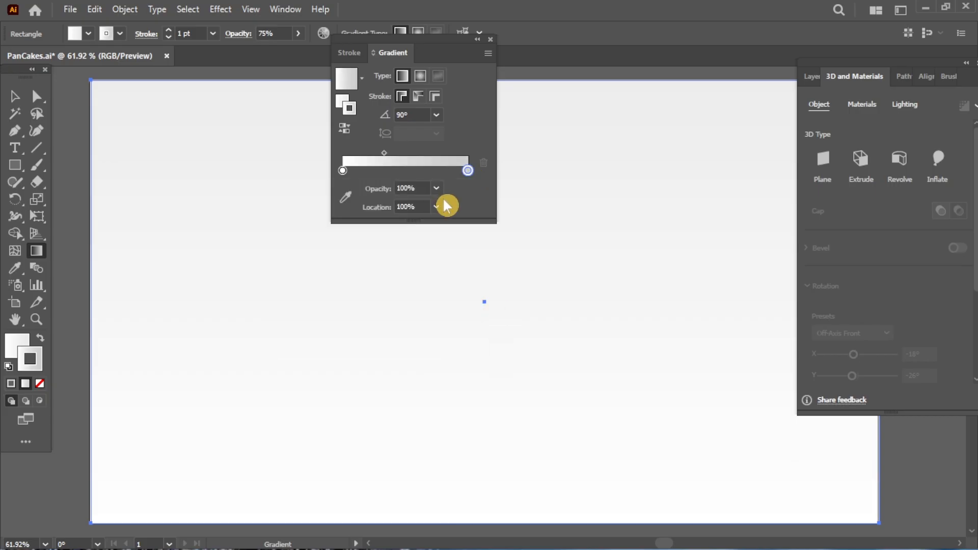
{"action": "left_click_drag", "start_coordinate": [384, 153], "coordinate": [415, 152]}
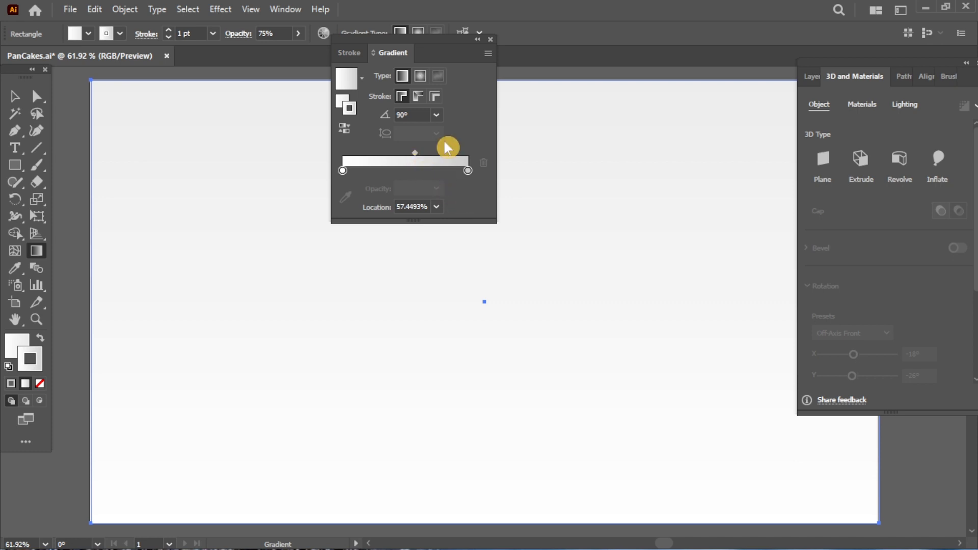
{"action": "left_click", "coordinate": [490, 39]}
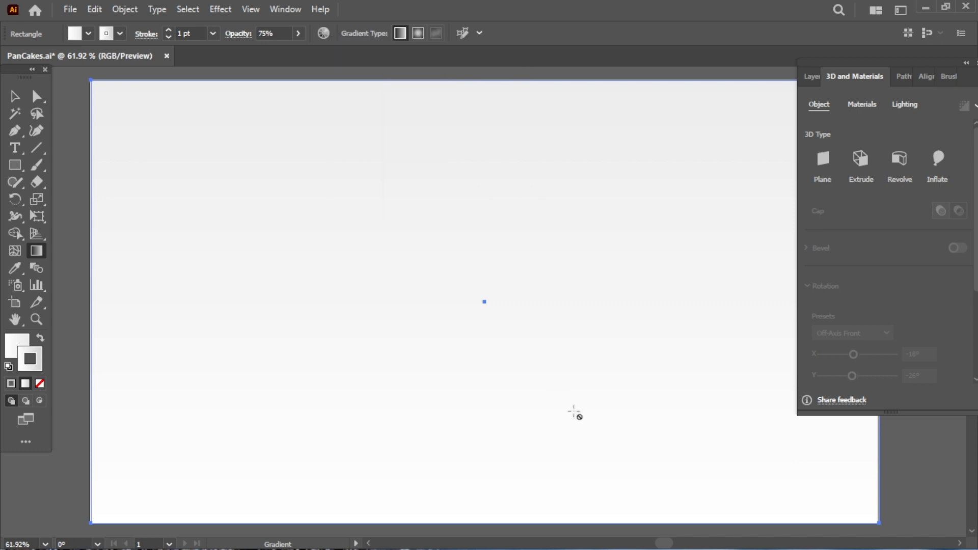
- Lock the background layer, Layer 1, and add a new layer above it
{"action": "left_click", "coordinate": [813, 79]}
{"action": "left_click", "coordinate": [824, 115]}
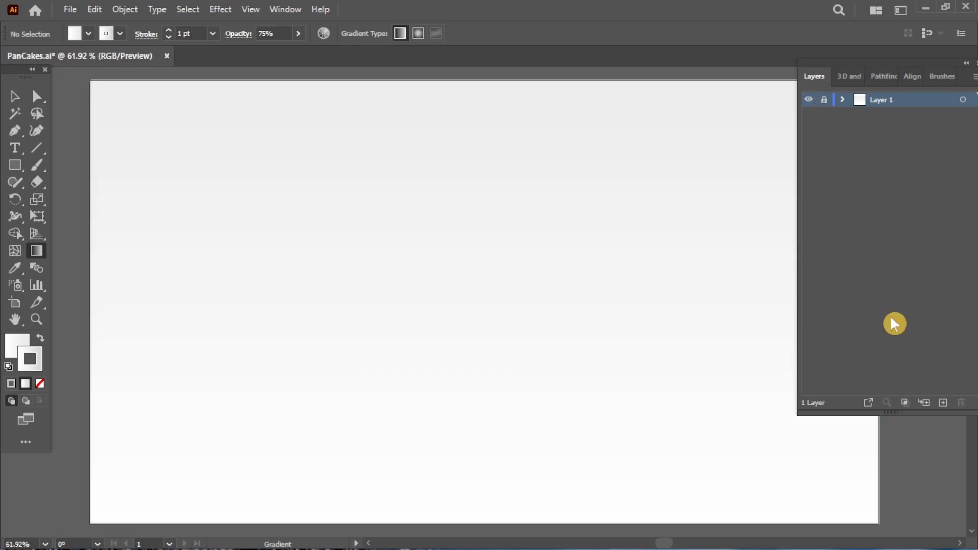
{"action": "left_click", "coordinate": [943, 403]}
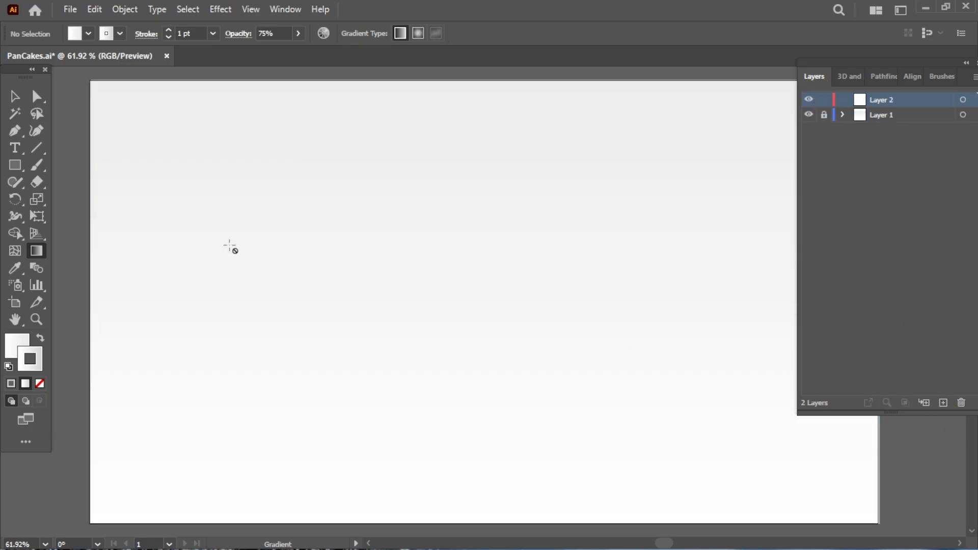
- Draw a wide ellipse at the center of the artboard on the new layer and fill it with orange efa656
{"action": "left_click_drag", "start_coordinate": [15, 165], "coordinate": [77, 199]}
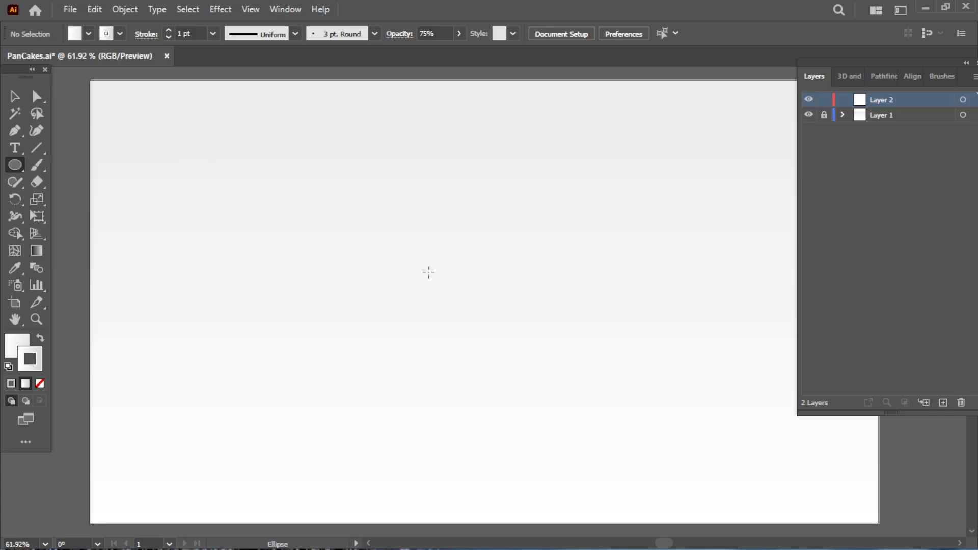
{"action": "left_click_drag", "start_coordinate": [388, 240], "coordinate": [576, 364]}
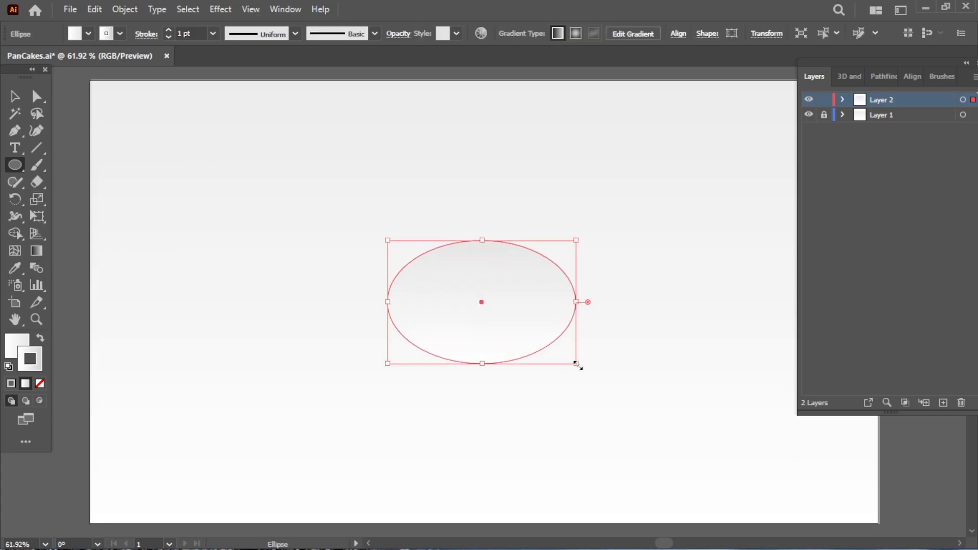
{"action": "double_click", "coordinate": [24, 343]}
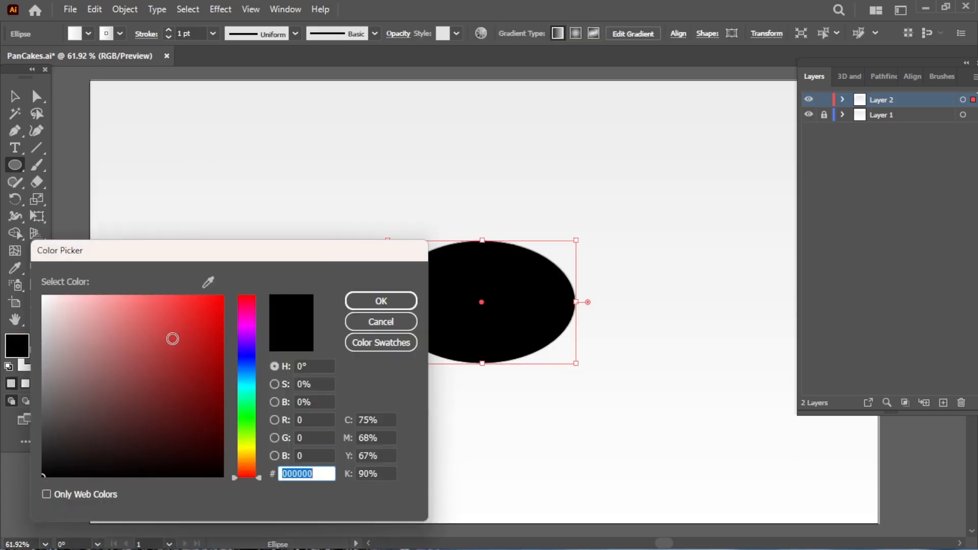
{"action": "left_click_drag", "start_coordinate": [247, 447], "coordinate": [247, 462]}
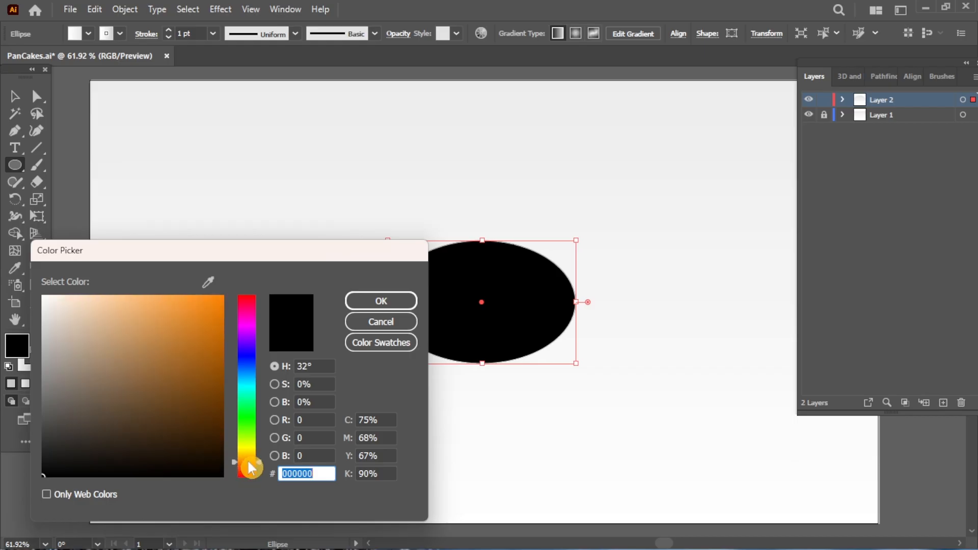
{"action": "left_click", "coordinate": [159, 306]}
{"action": "left_click", "coordinate": [381, 300]}
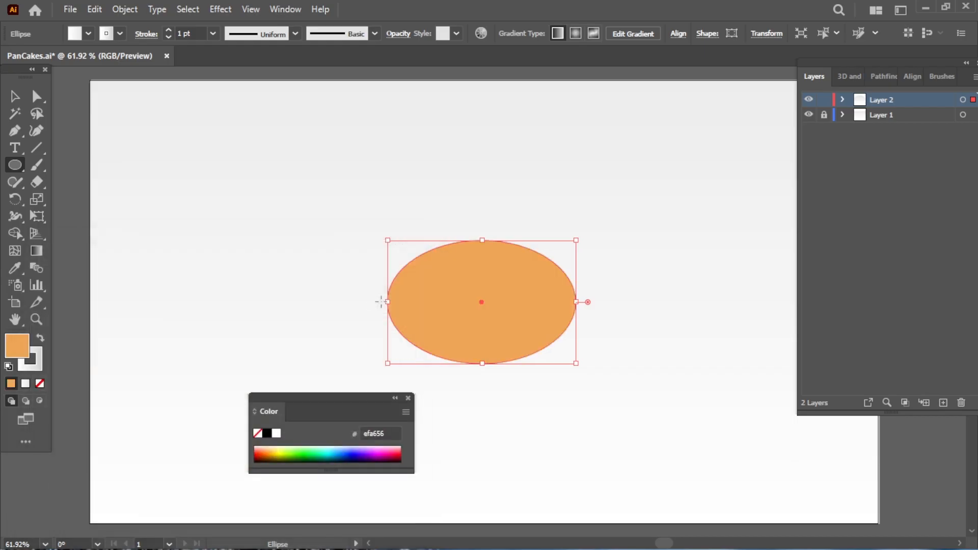
- Apply the 3D Revolve effect to the orange ellipse and scale the ellipse down slightly
{"action": "left_click", "coordinate": [859, 78]}
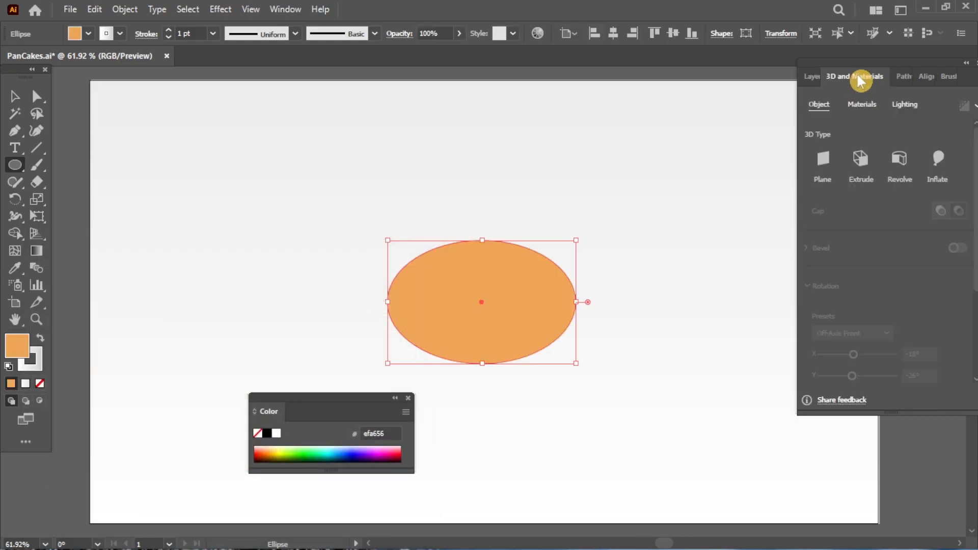
{"action": "left_click", "coordinate": [900, 161]}
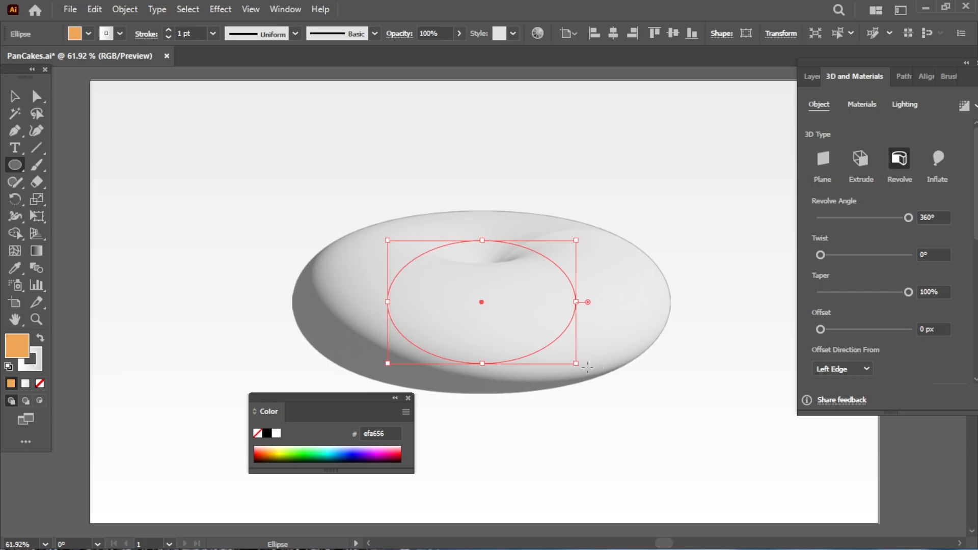
{"action": "left_click_drag", "start_coordinate": [576, 364], "coordinate": [575, 414]}
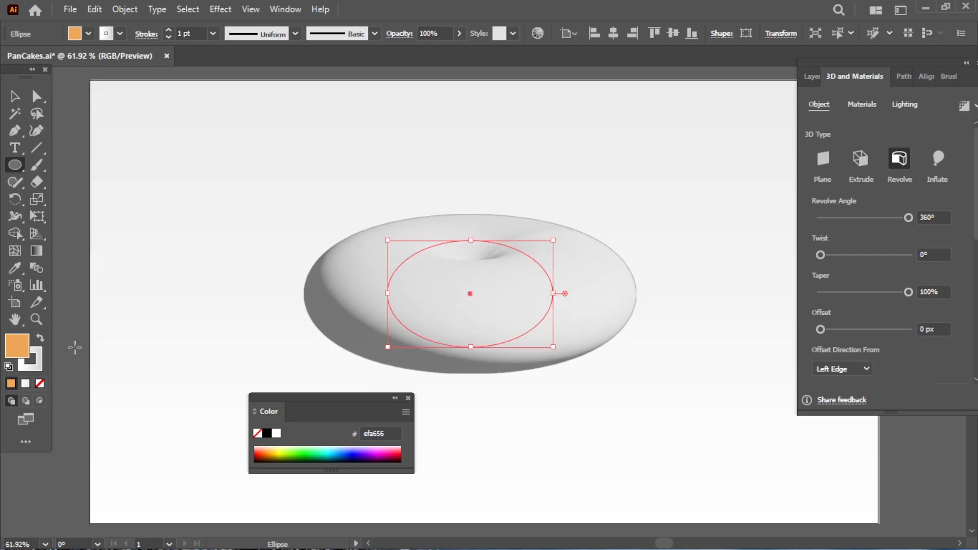
- Swap the revolved shape's fill and stroke to color it orange, and set its material roughness to 0.11
{"action": "left_click", "coordinate": [40, 338]}
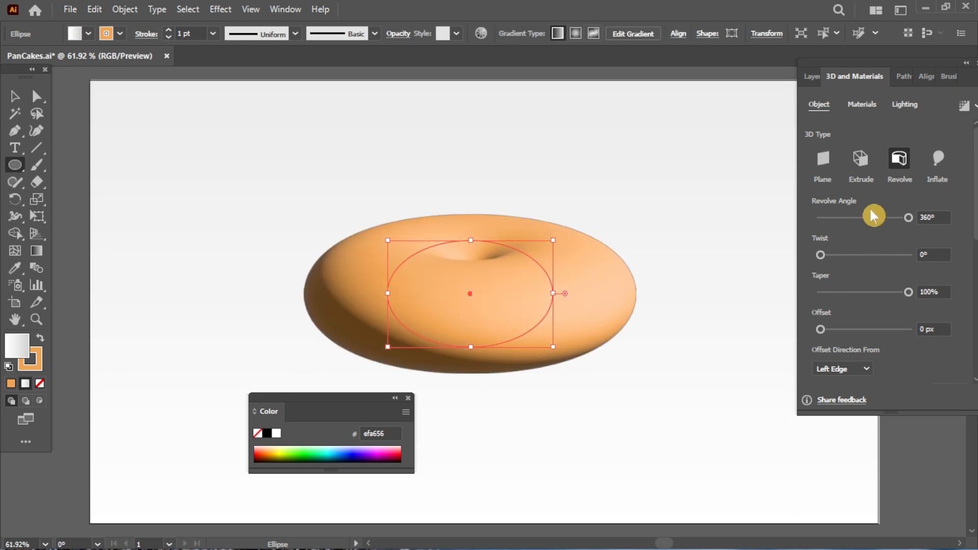
{"action": "left_click", "coordinate": [862, 104]}
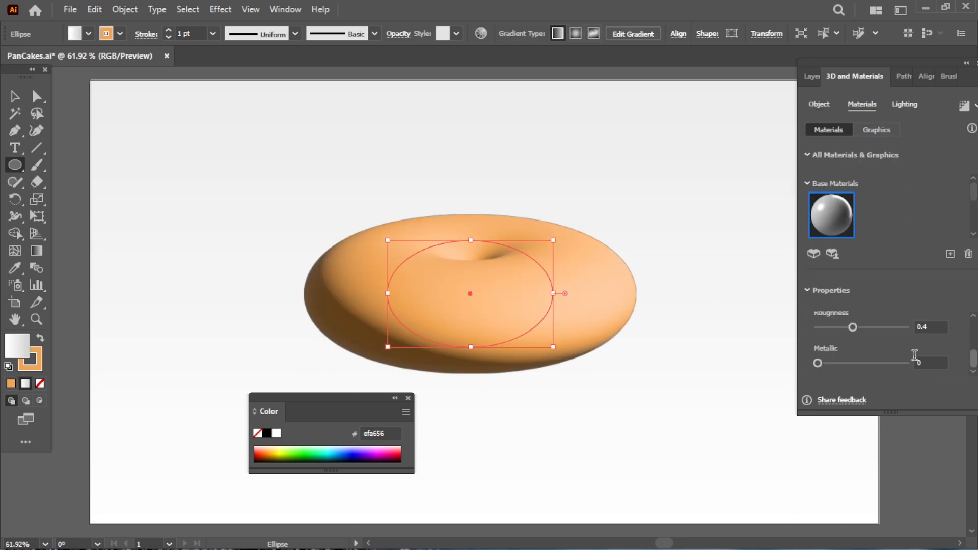
{"action": "left_click_drag", "start_coordinate": [856, 327], "coordinate": [826, 327]}
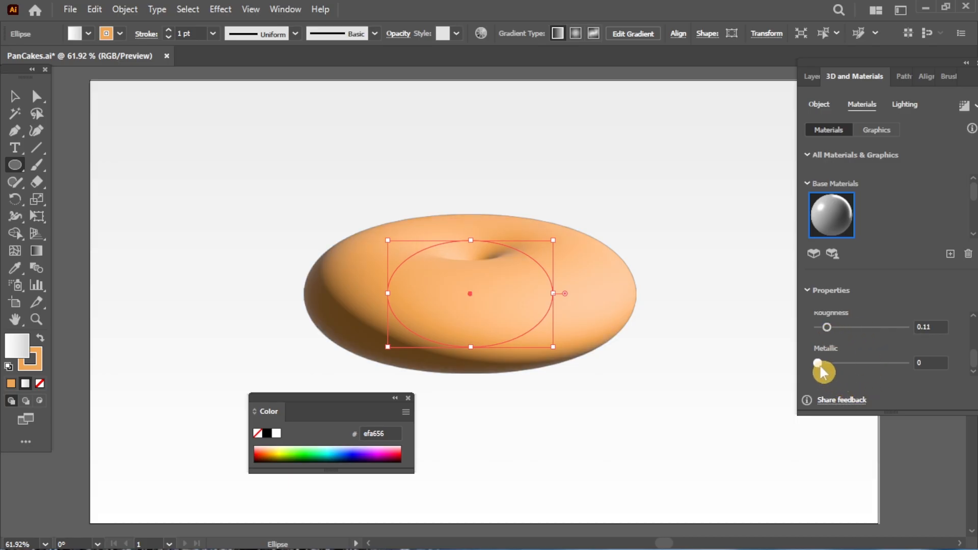
- Set the pancake's metallic value to 0.2 and its light to 135% intensity, 180° rotation, 65° height, 60% softness and 96% ambient intensity
{"action": "left_click_drag", "start_coordinate": [819, 363], "coordinate": [835, 364]}
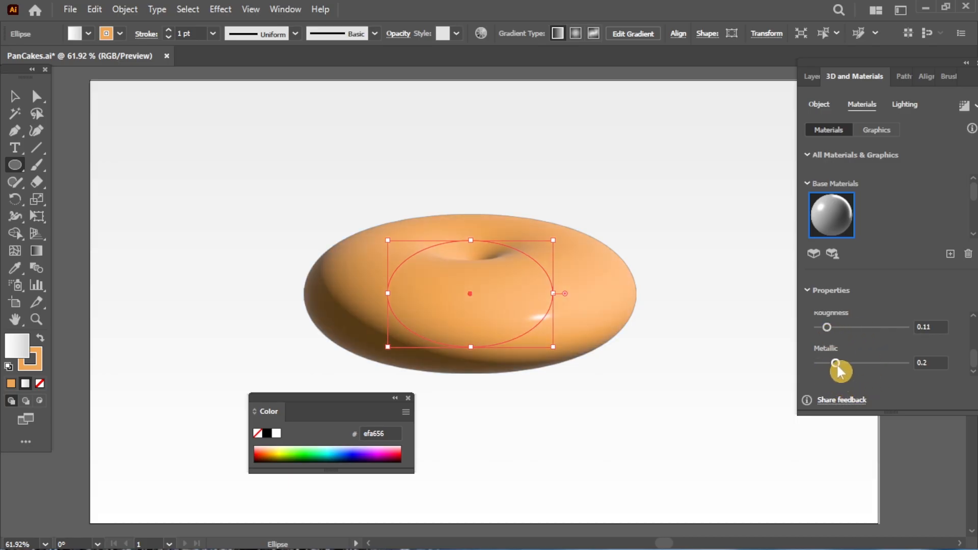
{"action": "left_click", "coordinate": [905, 104]}
{"action": "scroll", "coordinate": [973, 224], "scroll_direction": "down", "scroll_amount": 5}
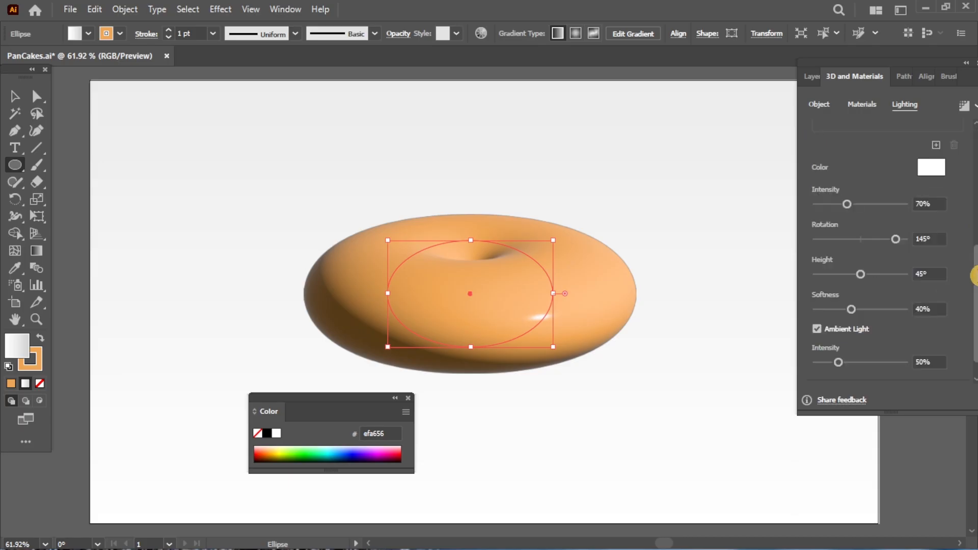
{"action": "left_click_drag", "start_coordinate": [850, 203], "coordinate": [876, 203]}
{"action": "mouse_move", "coordinate": [895, 239]}
{"action": "left_mouse_down"}
{"action": "mouse_move", "coordinate": [855, 240]}
{"action": "mouse_move", "coordinate": [905, 240]}
{"action": "left_mouse_up"}
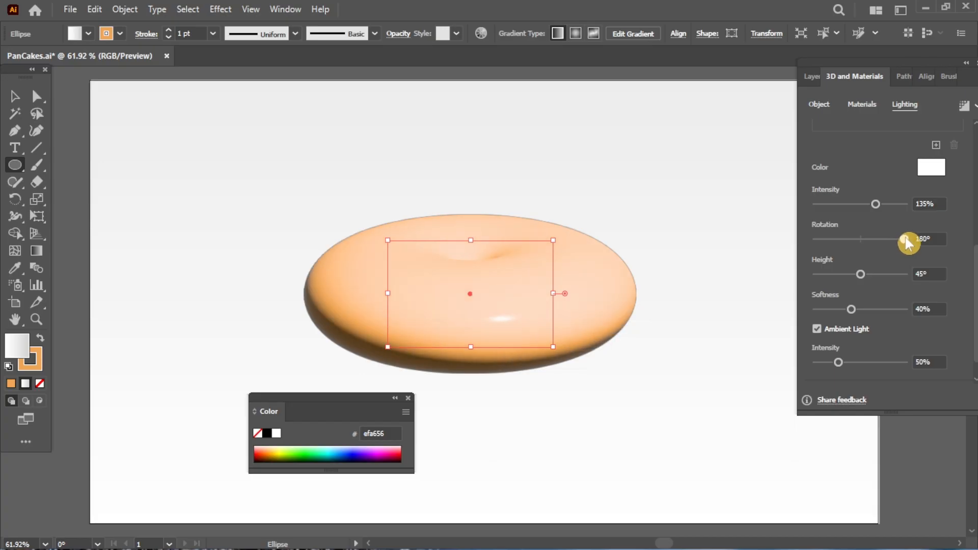
{"action": "mouse_move", "coordinate": [861, 274]}
{"action": "left_mouse_down"}
{"action": "mouse_move", "coordinate": [892, 283]}
{"action": "mouse_move", "coordinate": [903, 276]}
{"action": "mouse_move", "coordinate": [880, 274]}
{"action": "left_mouse_up"}
{"action": "left_click_drag", "start_coordinate": [851, 309], "coordinate": [869, 309]}
{"action": "mouse_move", "coordinate": [856, 364]}
{"action": "left_mouse_down"}
{"action": "mouse_move", "coordinate": [885, 365]}
{"action": "mouse_move", "coordinate": [863, 368]}
{"action": "left_mouse_up"}
- Render the pancake with ray tracing and set its light intensity to 200%
{"action": "left_click_drag", "start_coordinate": [975, 341], "coordinate": [975, 244]}
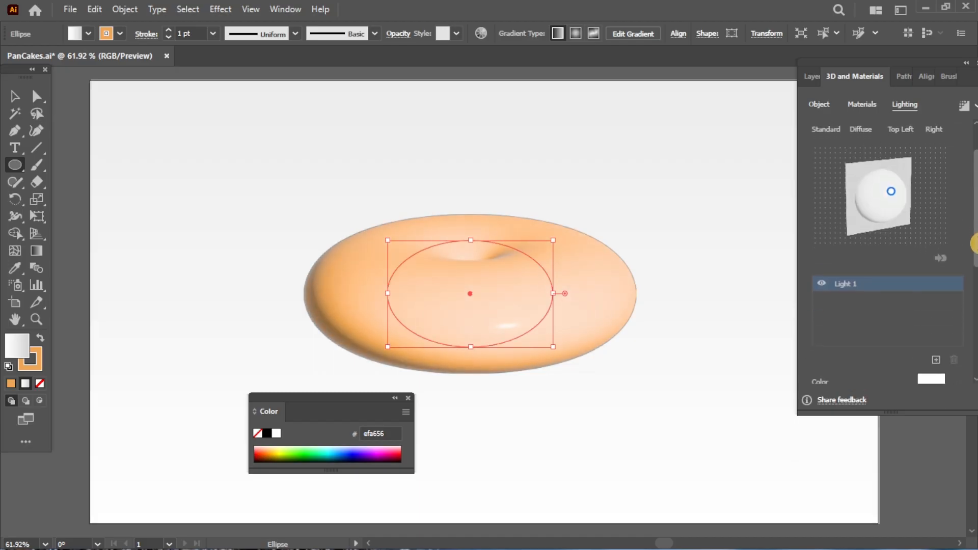
{"action": "left_click", "coordinate": [965, 105]}
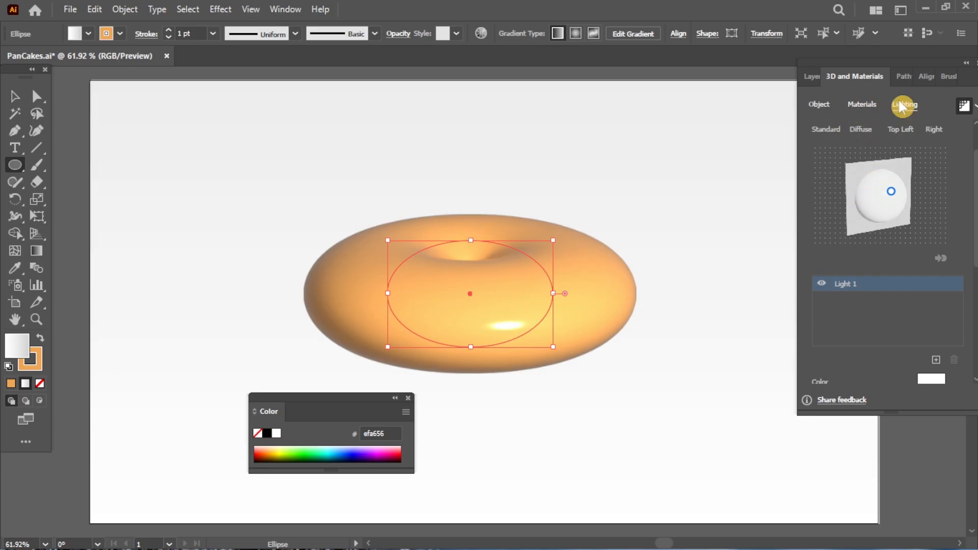
{"action": "scroll", "coordinate": [959, 305], "scroll_direction": "down", "scroll_amount": 5}
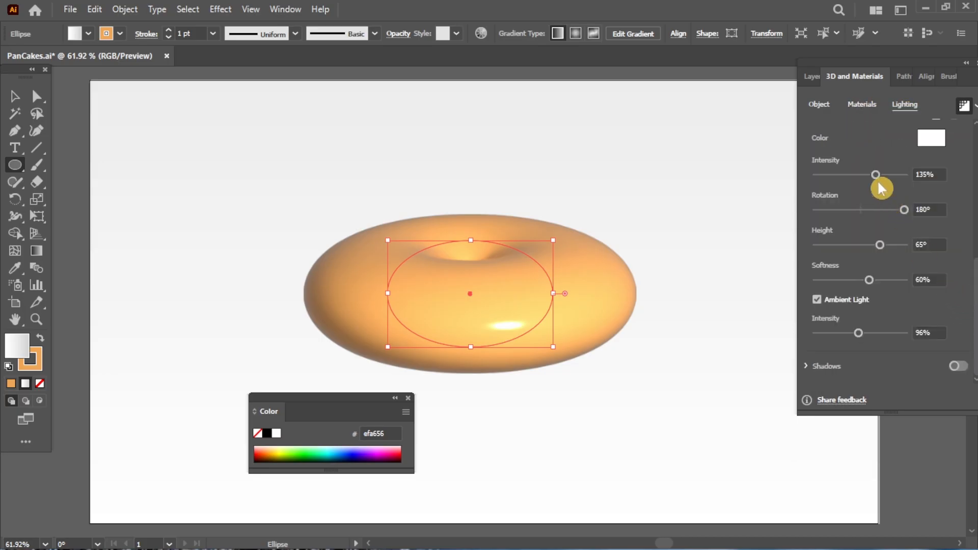
{"action": "left_click_drag", "start_coordinate": [876, 175], "coordinate": [913, 185]}
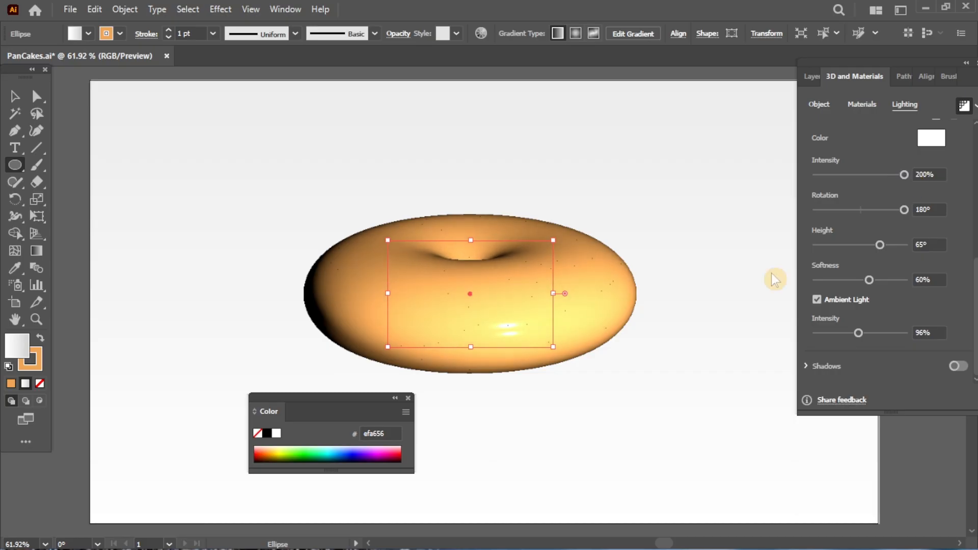
- Select the revolved pancake and change its stroke color to orange f29e51
{"action": "key", "text": "v"}
{"action": "left_click", "coordinate": [638, 361]}
{"action": "left_click", "coordinate": [525, 344]}
{"action": "double_click", "coordinate": [38, 370]}
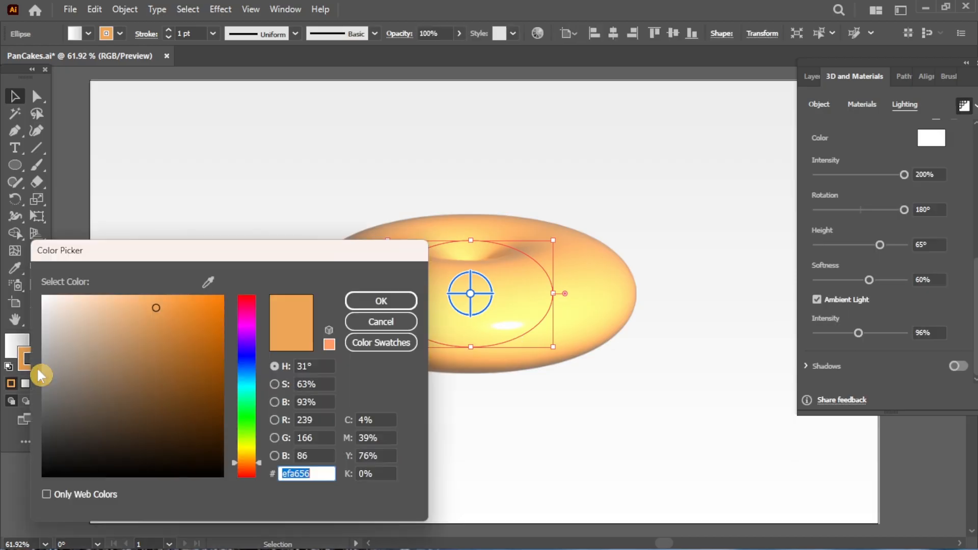
{"action": "left_click_drag", "start_coordinate": [132, 302], "coordinate": [125, 302]}
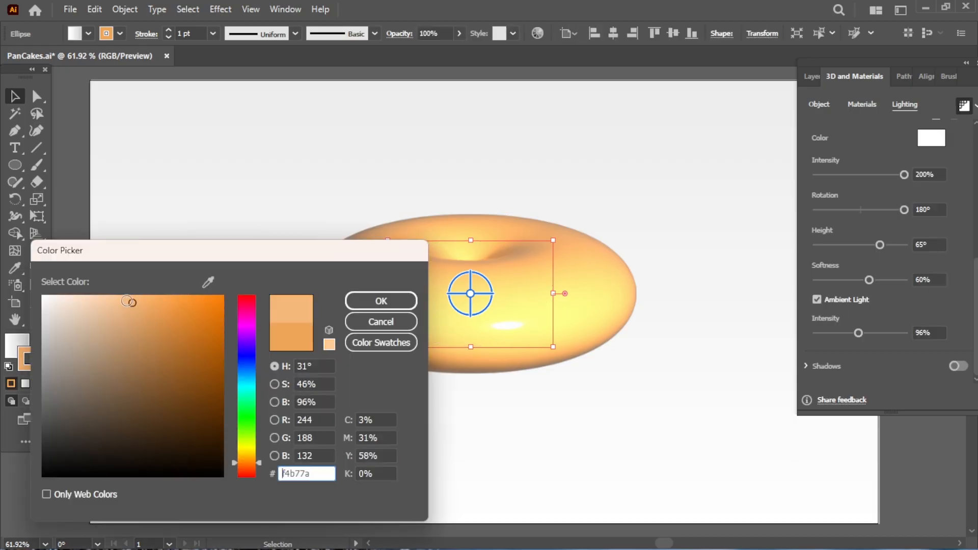
{"action": "left_click", "coordinate": [366, 306]}
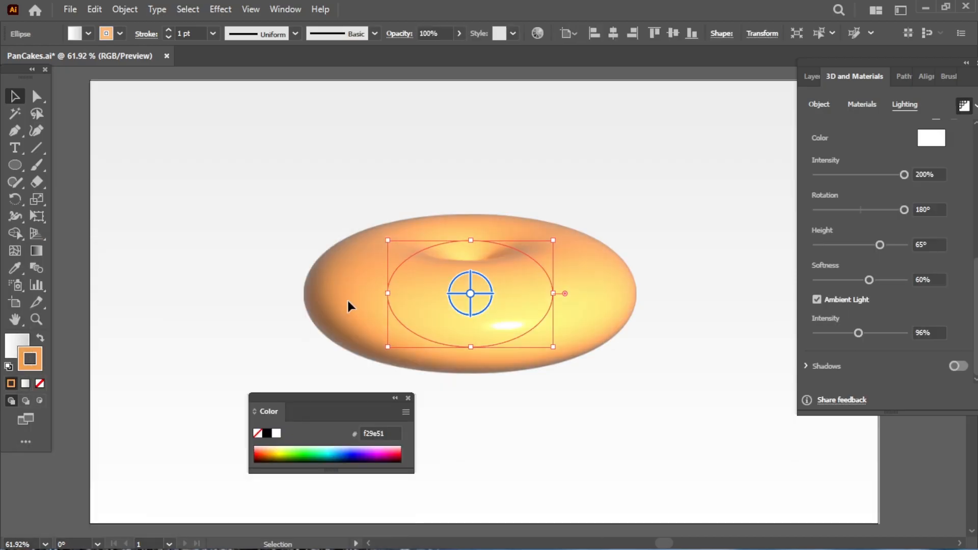
- Place a copy of the orange pancake overlapping above it and color the copy's stroke pink f47abb
{"action": "left_click", "coordinate": [466, 424]}
{"action": "left_click_drag", "start_coordinate": [491, 354], "coordinate": [488, 323]}
{"action": "left_click", "coordinate": [490, 383]}
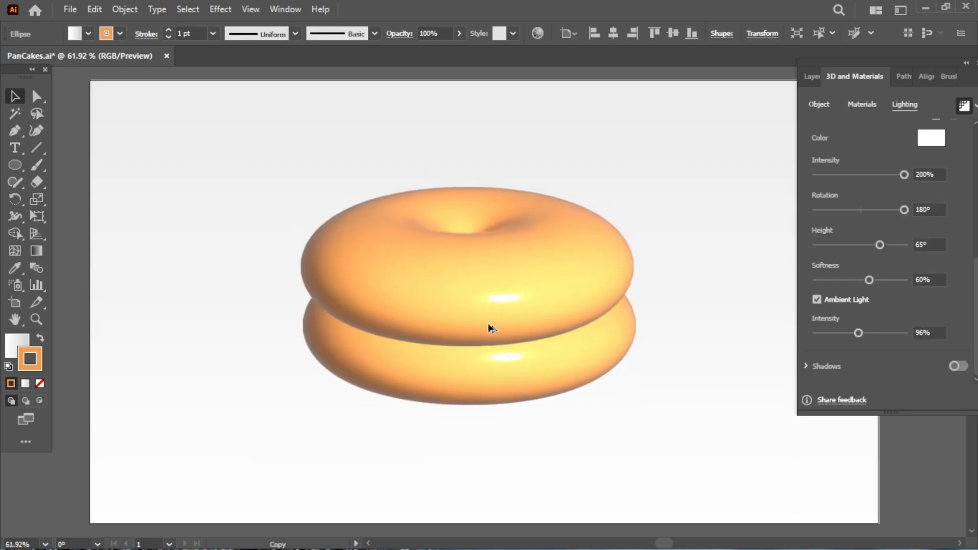
{"action": "double_click", "coordinate": [32, 359]}
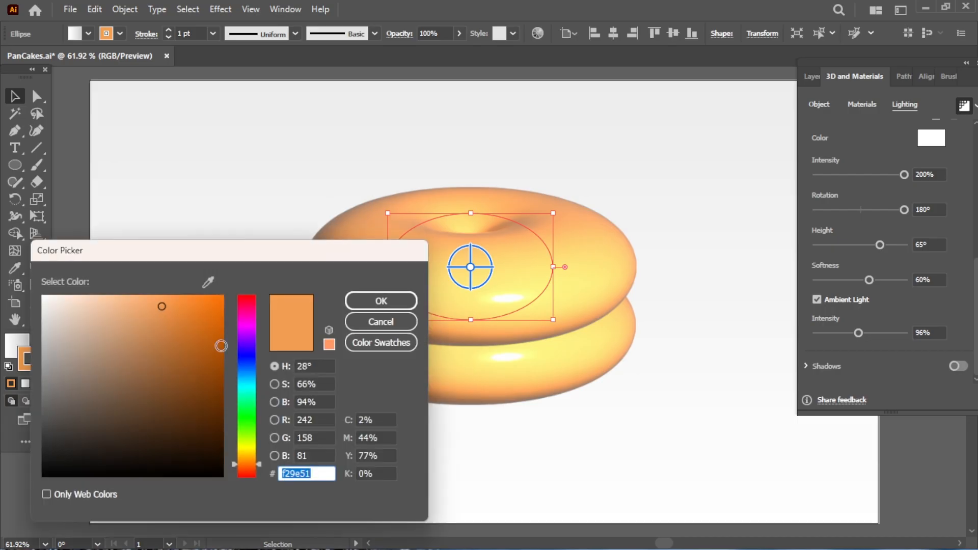
{"action": "left_click_drag", "start_coordinate": [248, 331], "coordinate": [248, 317]}
{"action": "left_click", "coordinate": [132, 303]}
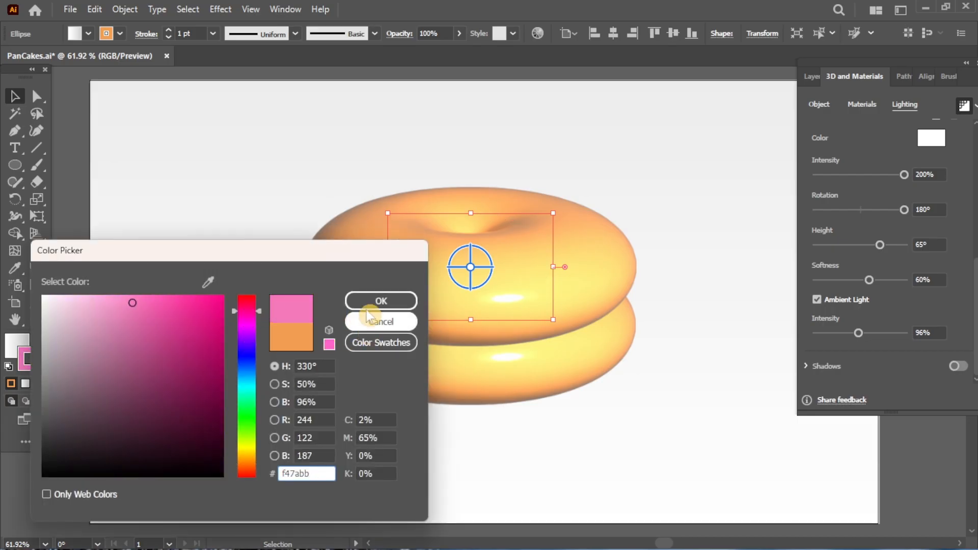
{"action": "left_click", "coordinate": [369, 302]}
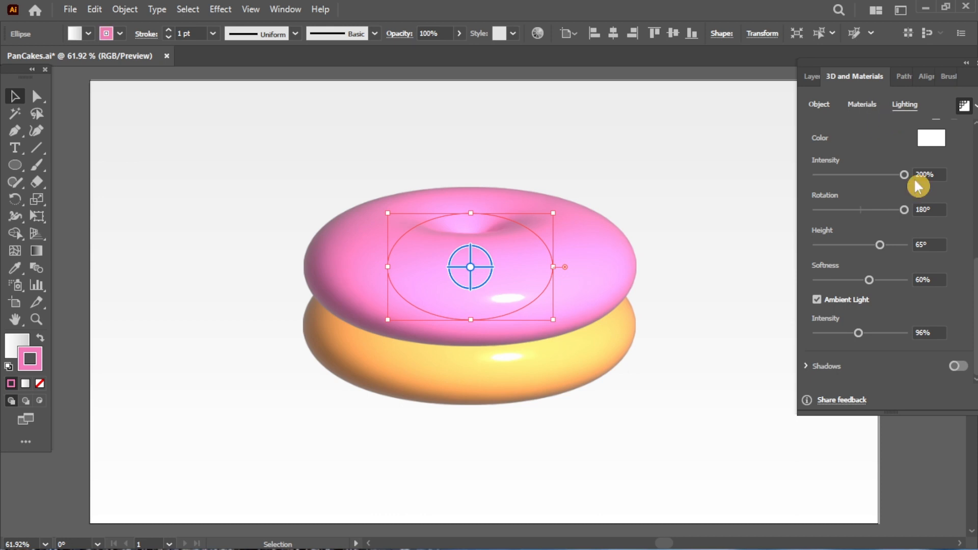
- Try a light height of 87° and an ambient light intensity of 145% on the pink pancake
{"action": "left_click_drag", "start_coordinate": [880, 245], "coordinate": [901, 245]}
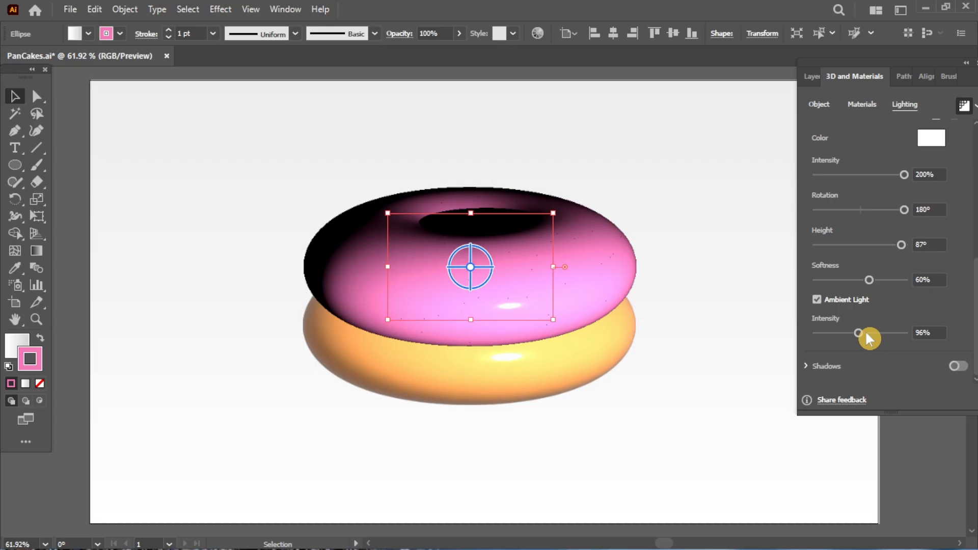
{"action": "left_click_drag", "start_coordinate": [866, 333], "coordinate": [880, 333]}
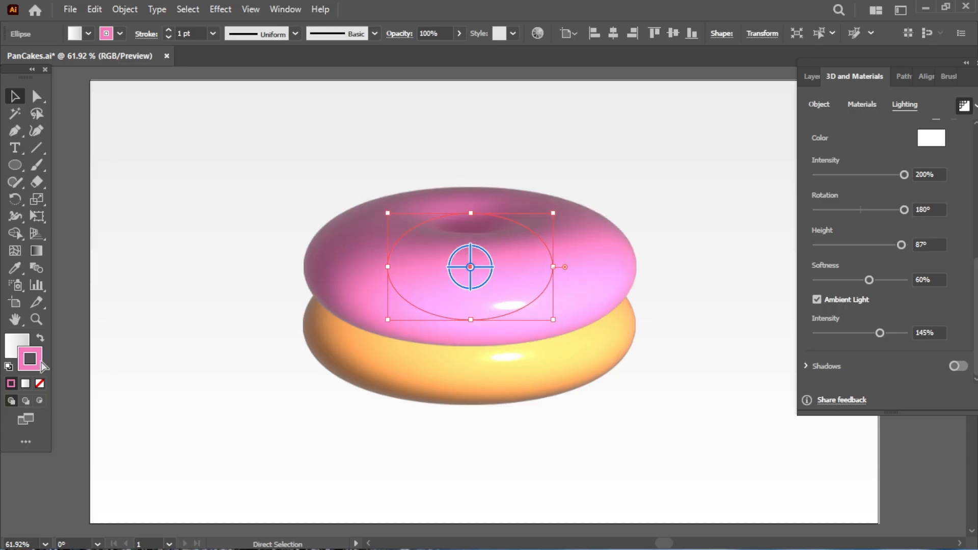
- Lighten the pink pancake's stroke color to f78fcf and remove its fill
{"action": "double_click", "coordinate": [30, 359]}
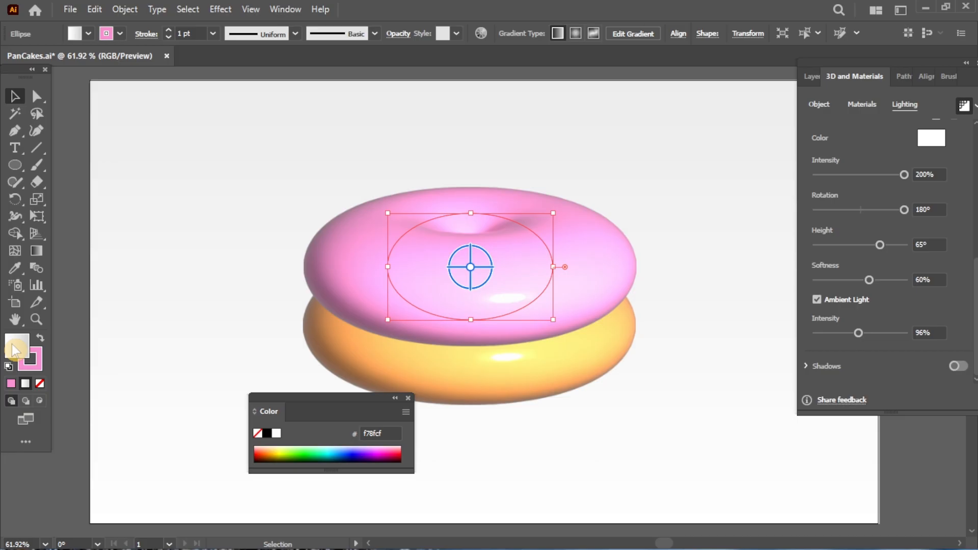
{"action": "left_click", "coordinate": [42, 383]}
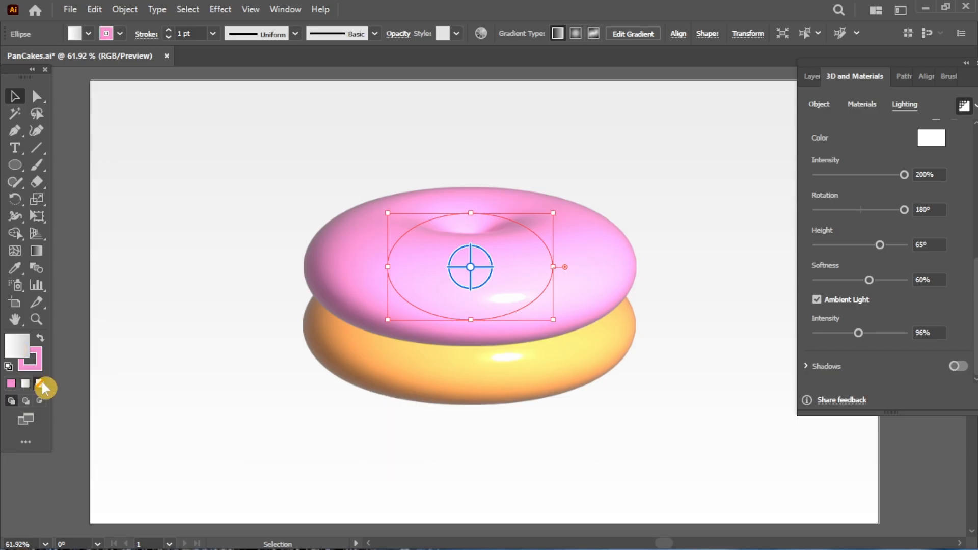
{"action": "left_click", "coordinate": [40, 384]}
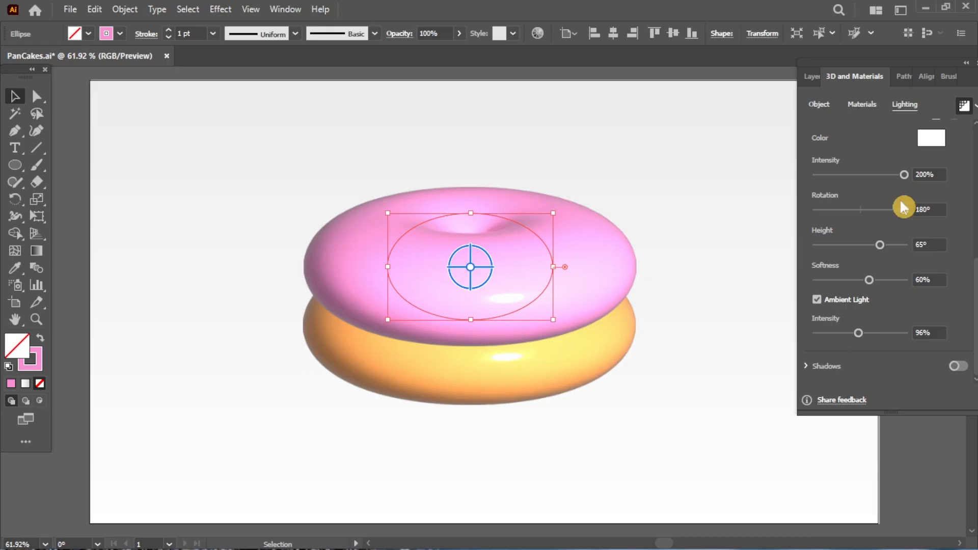
- Set the pink pancake's ambient light intensity to 177% and flatten its ellipse slightly from the upper edge
{"action": "left_click", "coordinate": [860, 333]}
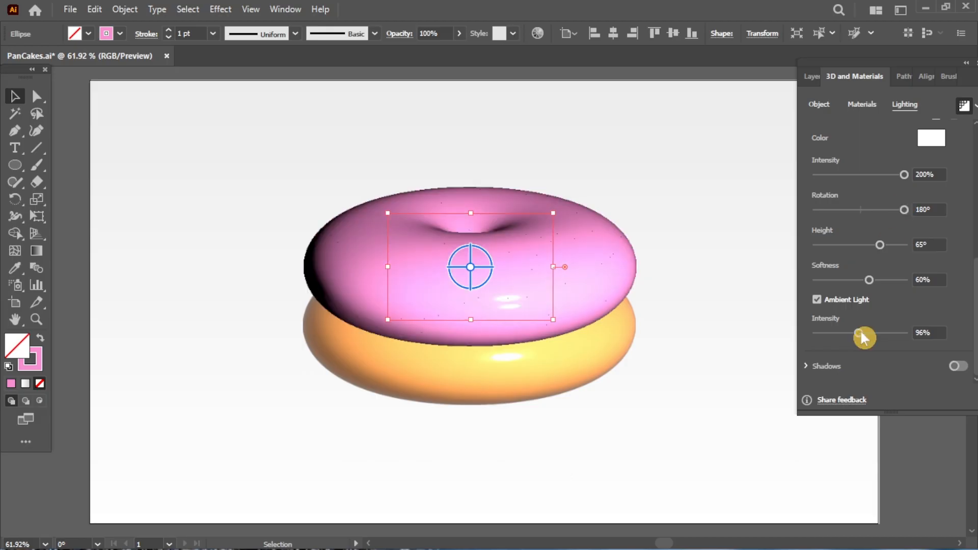
{"action": "left_click_drag", "start_coordinate": [861, 332], "coordinate": [894, 333]}
{"action": "left_click", "coordinate": [784, 334]}
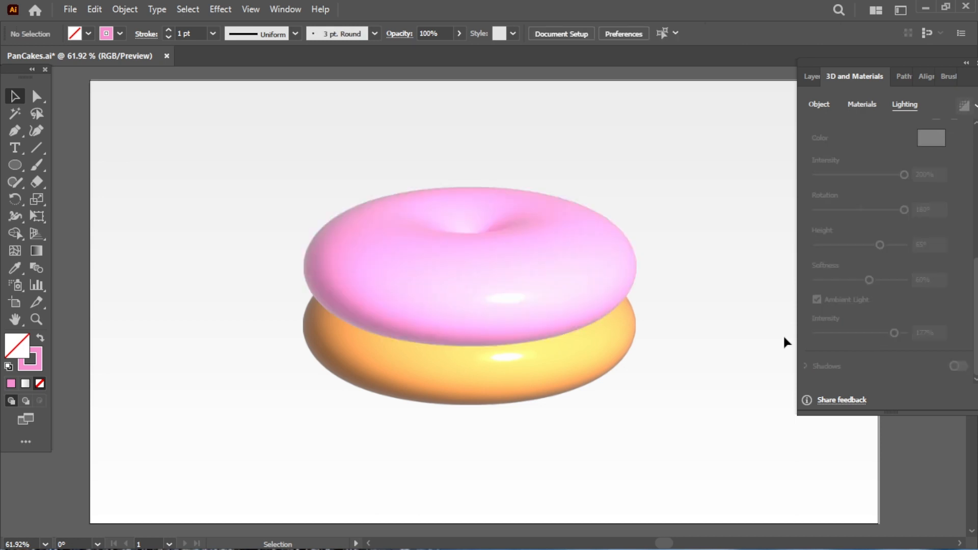
{"action": "left_click", "coordinate": [468, 216]}
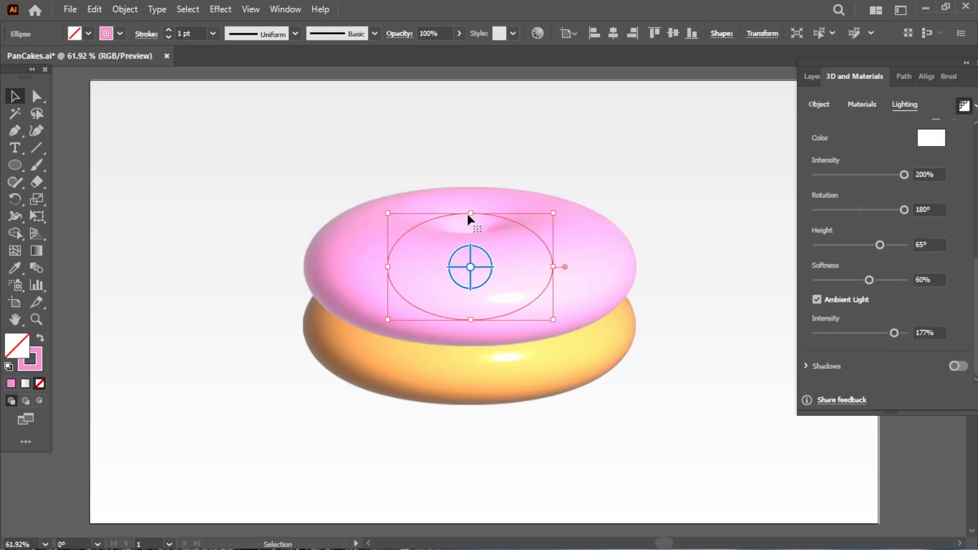
{"action": "left_click_drag", "start_coordinate": [470, 213], "coordinate": [470, 222]}
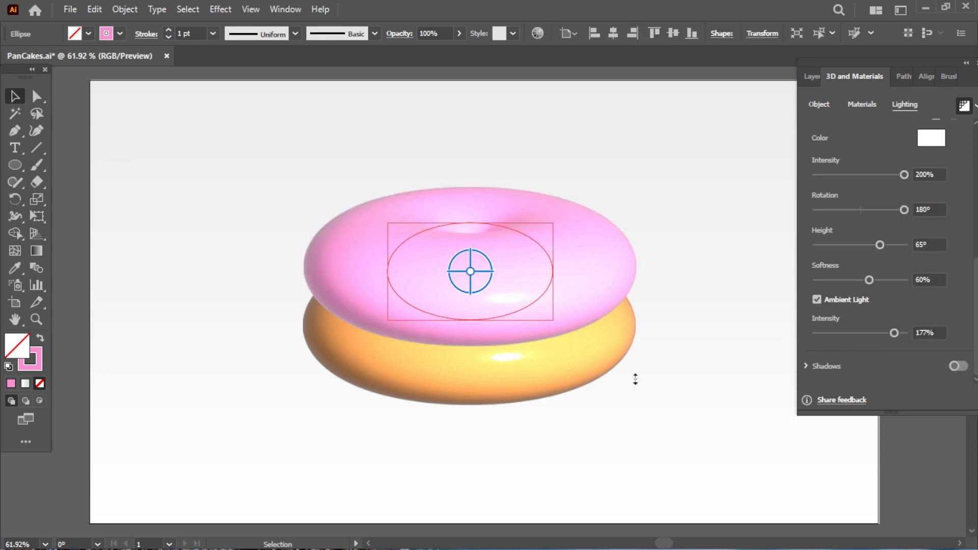
- Copy the orange pancake and stack the copy on the pink one
{"action": "left_click", "coordinate": [575, 389]}
{"action": "left_click_drag", "start_coordinate": [573, 382], "coordinate": [568, 239]}
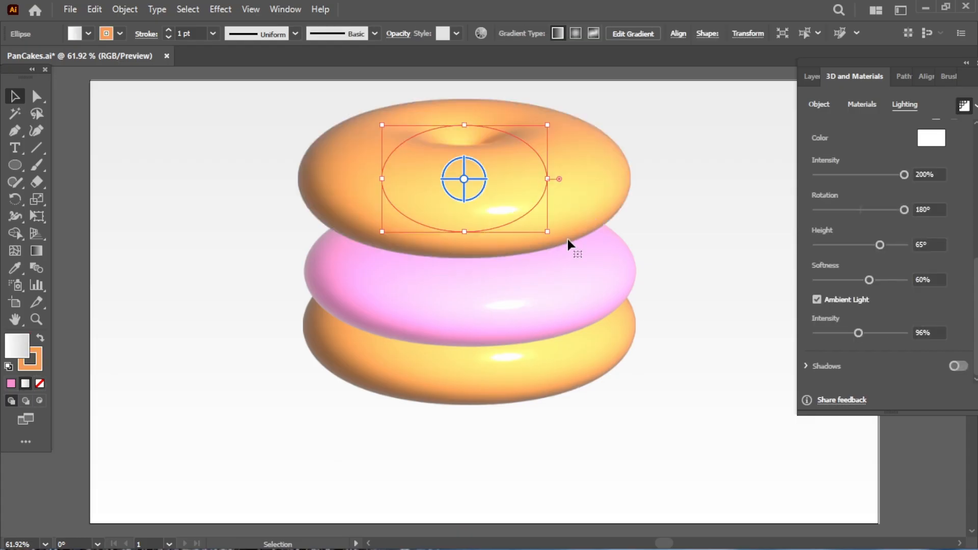
{"action": "left_click_drag", "start_coordinate": [527, 214], "coordinate": [532, 252]}
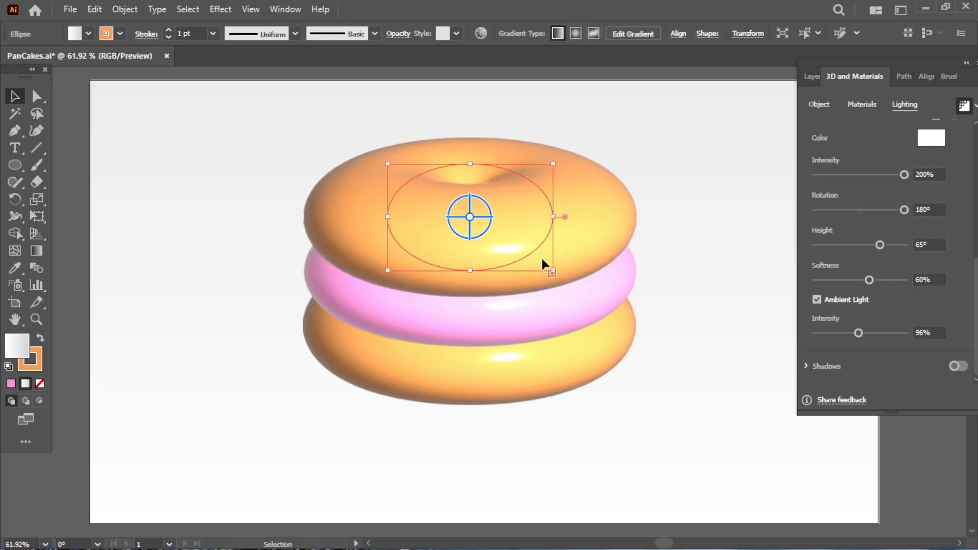
- Copy the pink pancake above the upper orange one and bring the copy to the front of the stack
{"action": "left_click", "coordinate": [559, 344]}
{"action": "left_click_drag", "start_coordinate": [544, 317], "coordinate": [534, 224]}
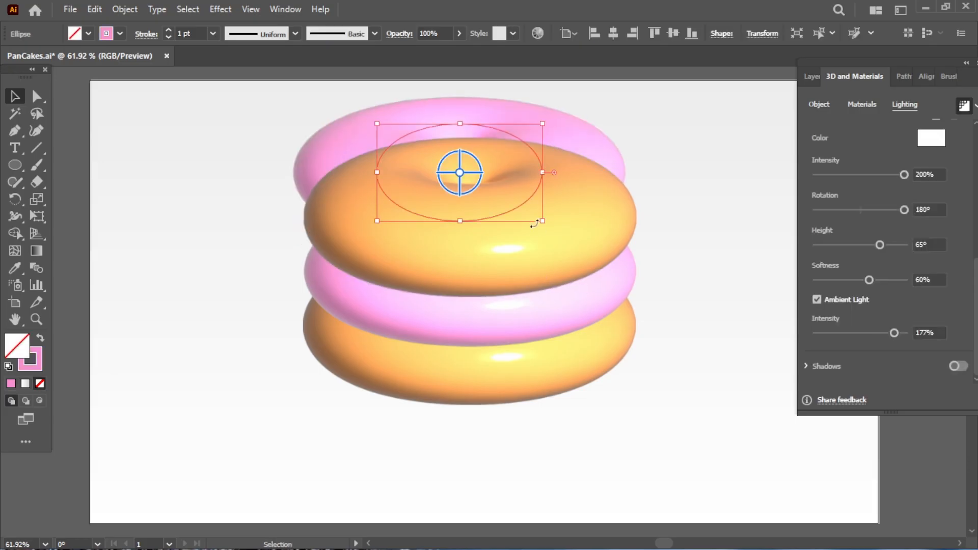
{"action": "key", "text": "ctrl+shift+bracketright"}
{"action": "key", "text": "ctrl+shift+a"}
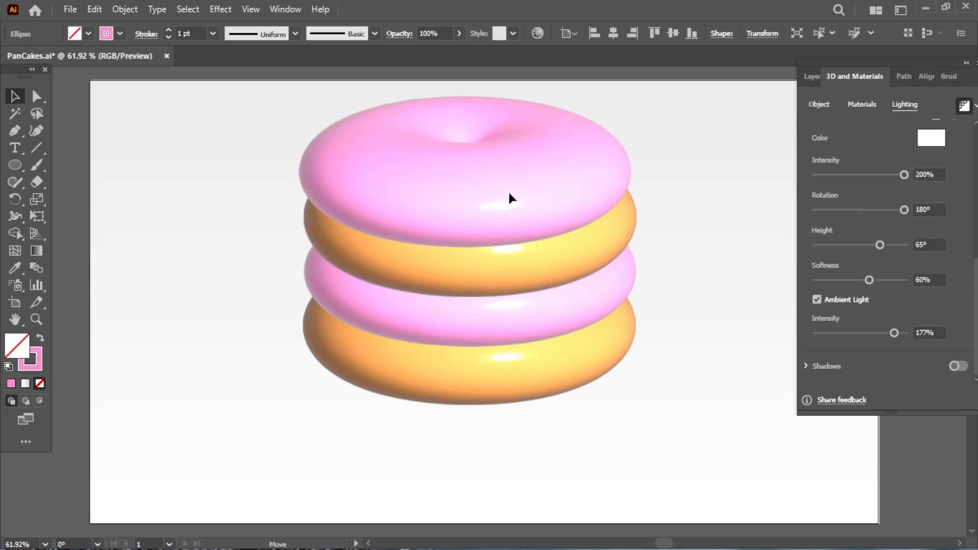
{"action": "left_click", "coordinate": [653, 402]}
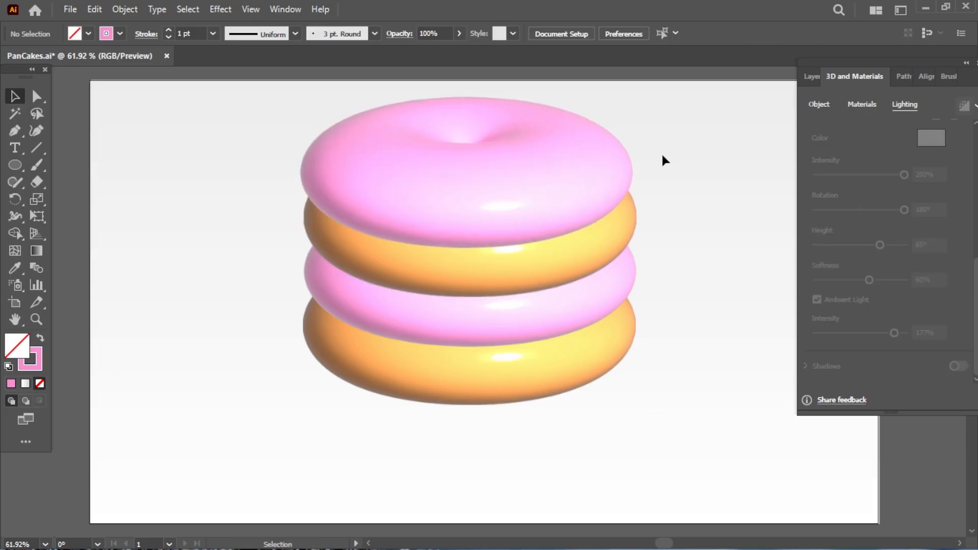
- Scale down the whole four-pancake stack proportionally and move the lowest orange pancake slightly up
{"action": "left_click_drag", "start_coordinate": [296, 439], "coordinate": [296, 438]}
{"action": "left_click_drag", "start_coordinate": [553, 381], "coordinate": [532, 343]}
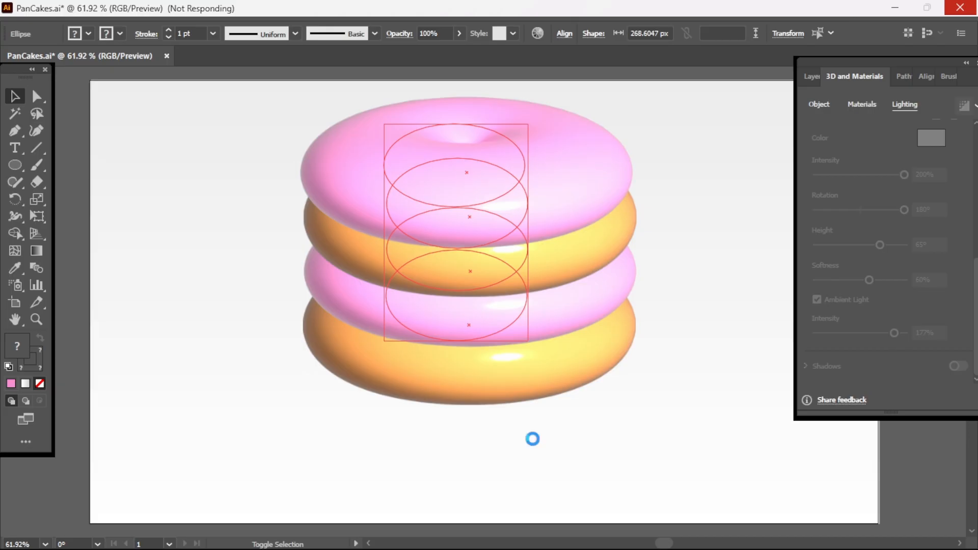
{"action": "left_click", "coordinate": [533, 439]}
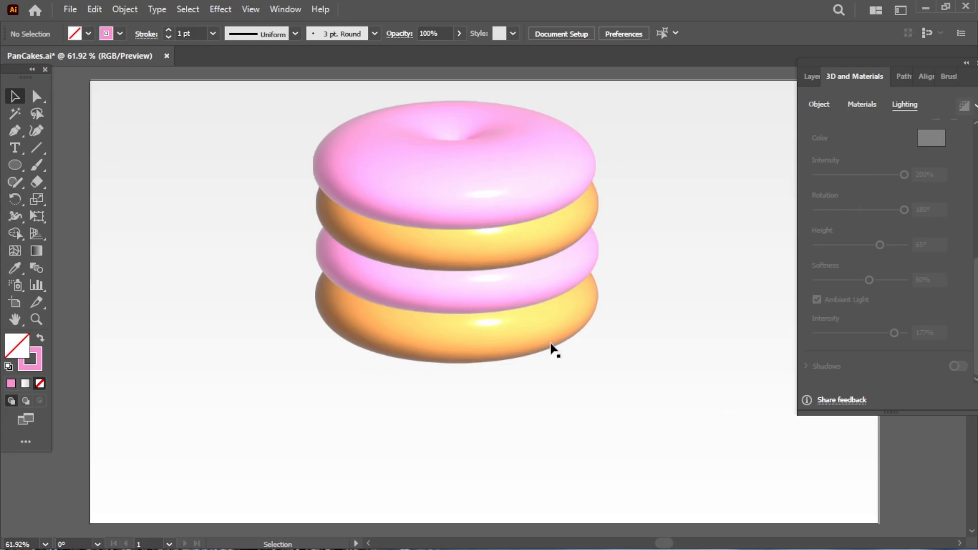
{"action": "left_click_drag", "start_coordinate": [552, 350], "coordinate": [552, 338]}
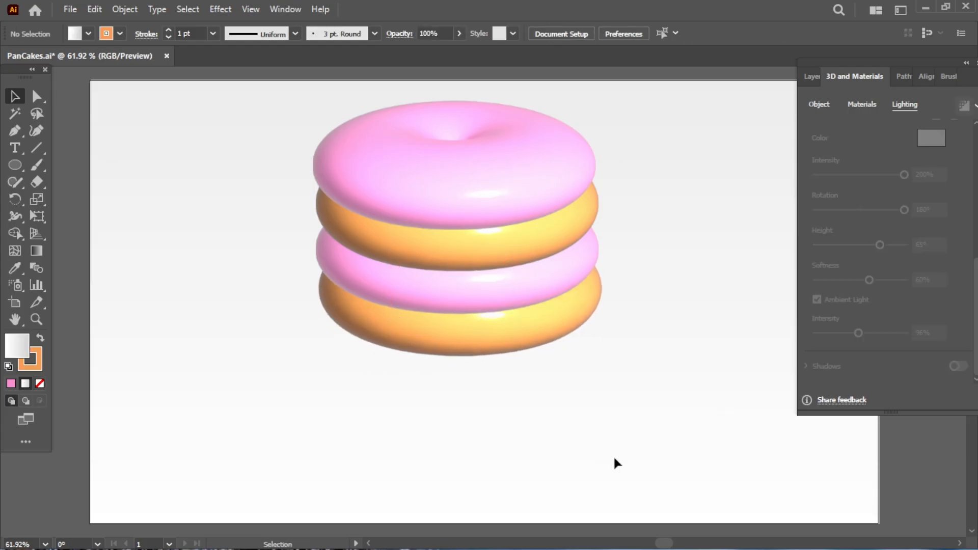
- Draw a wide ellipse for the plate below the pancake stack, wider than the stack
{"action": "left_click_drag", "start_coordinate": [16, 164], "coordinate": [77, 199]}
{"action": "mouse_move", "coordinate": [246, 367]}
{"action": "left_mouse_down"}
{"action": "mouse_move", "coordinate": [676, 508]}
{"action": "mouse_move", "coordinate": [626, 501]}
{"action": "left_mouse_up"}
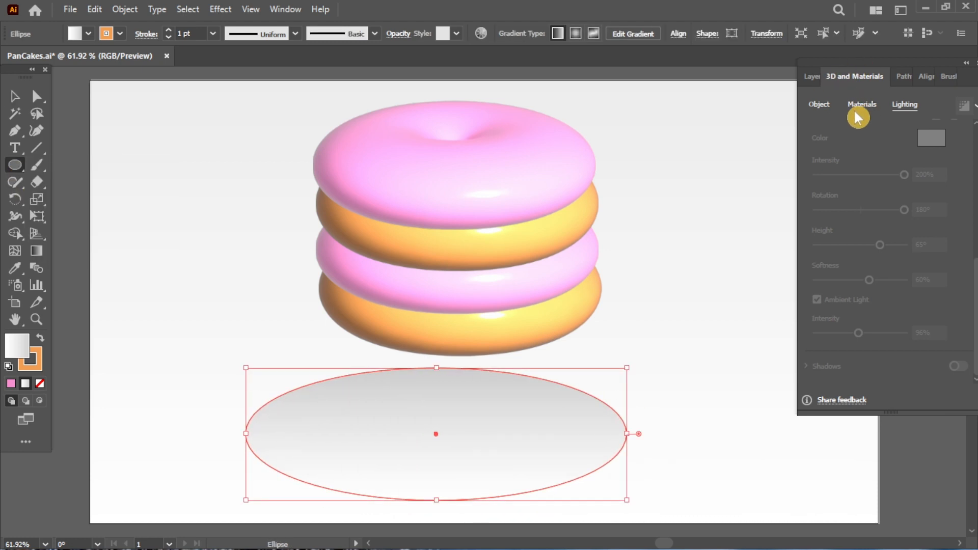
- Cut the wide ellipse below the stack from Layer 2 and add a new layer, Layer 3
{"action": "left_click", "coordinate": [809, 76]}
{"action": "key", "text": "v"}
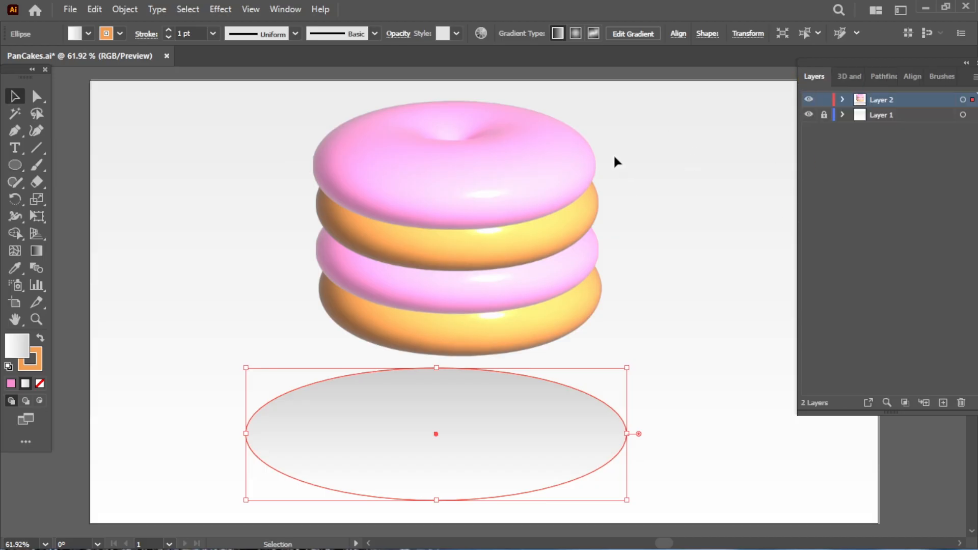
{"action": "left_click", "coordinate": [695, 166]}
{"action": "left_click", "coordinate": [824, 114]}
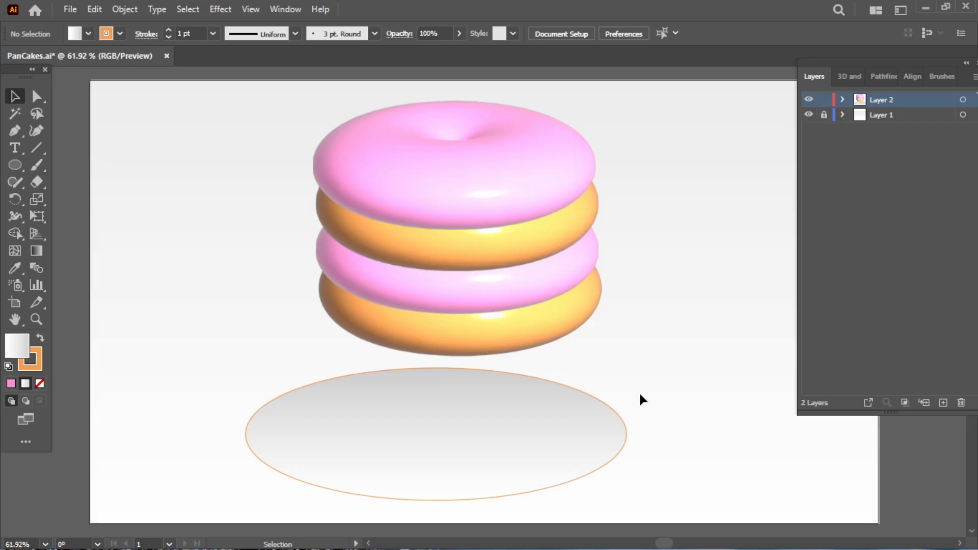
{"action": "left_click", "coordinate": [610, 465]}
{"action": "key", "text": "ctrl+x"}
{"action": "left_click", "coordinate": [943, 403]}
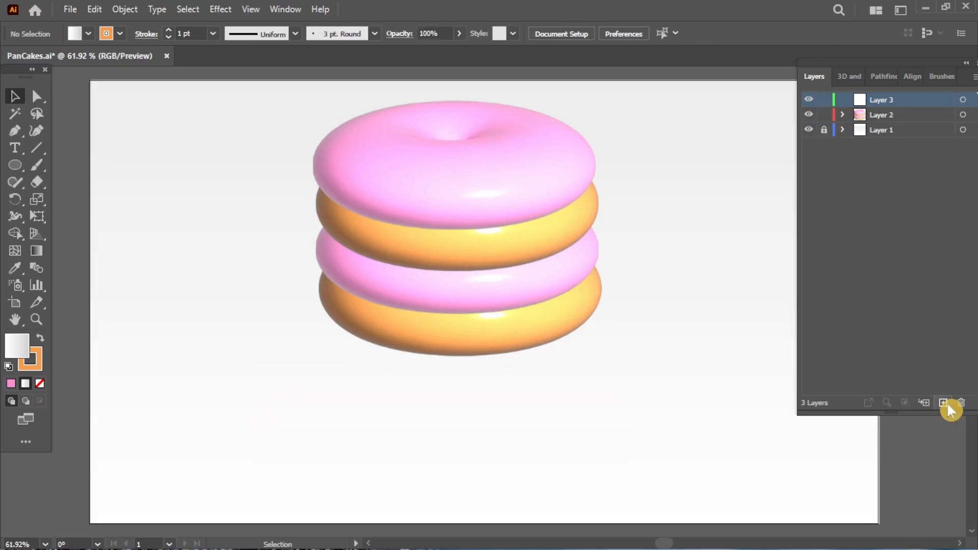
- Paste the ellipse in place on Layer 3, lock Layer 2, and centre the ellipse below the pancake stack
{"action": "key", "text": "ctrl+f"}
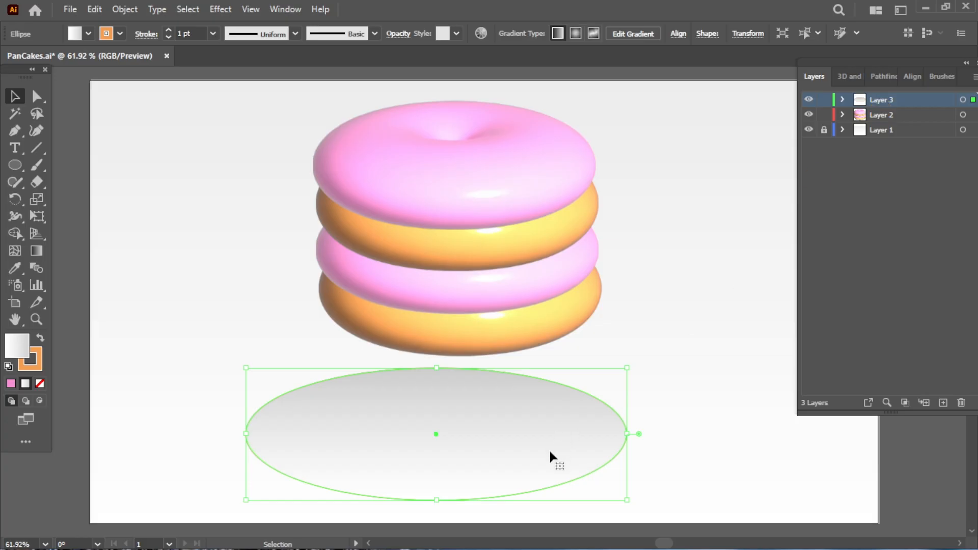
{"action": "left_click", "coordinate": [823, 115]}
{"action": "left_click_drag", "start_coordinate": [533, 461], "coordinate": [564, 458]}
- Revolve the ellipse 360° into a 3D plate, then shrink and flatten it below the pancake stack
{"action": "left_click", "coordinate": [850, 76]}
{"action": "left_click", "coordinate": [819, 105]}
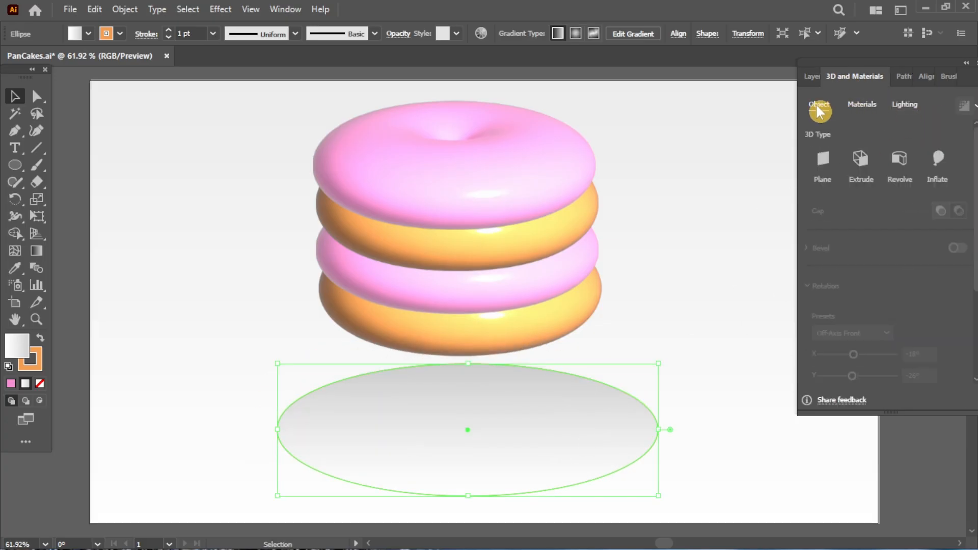
{"action": "left_click", "coordinate": [901, 162]}
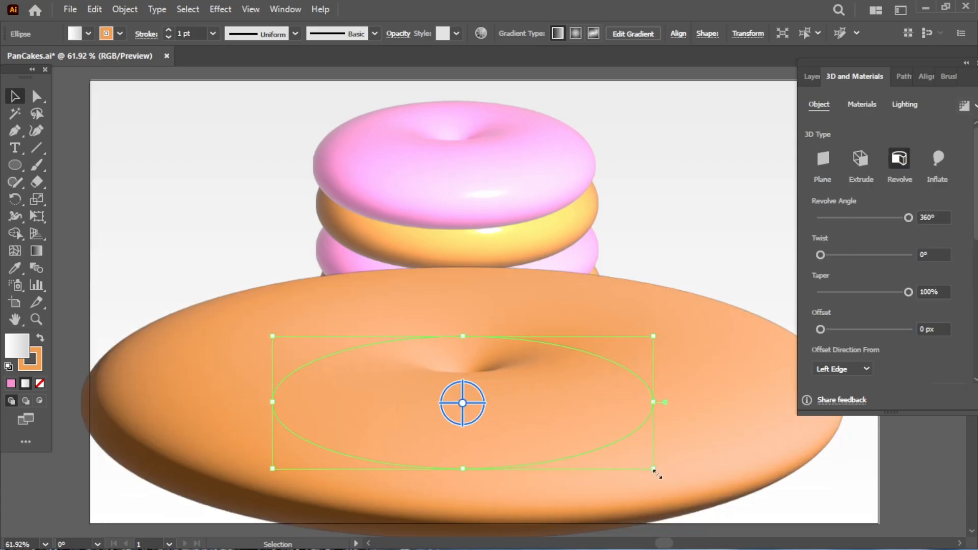
{"action": "left_click_drag", "start_coordinate": [655, 471], "coordinate": [564, 484]}
{"action": "left_click_drag", "start_coordinate": [453, 378], "coordinate": [454, 423]}
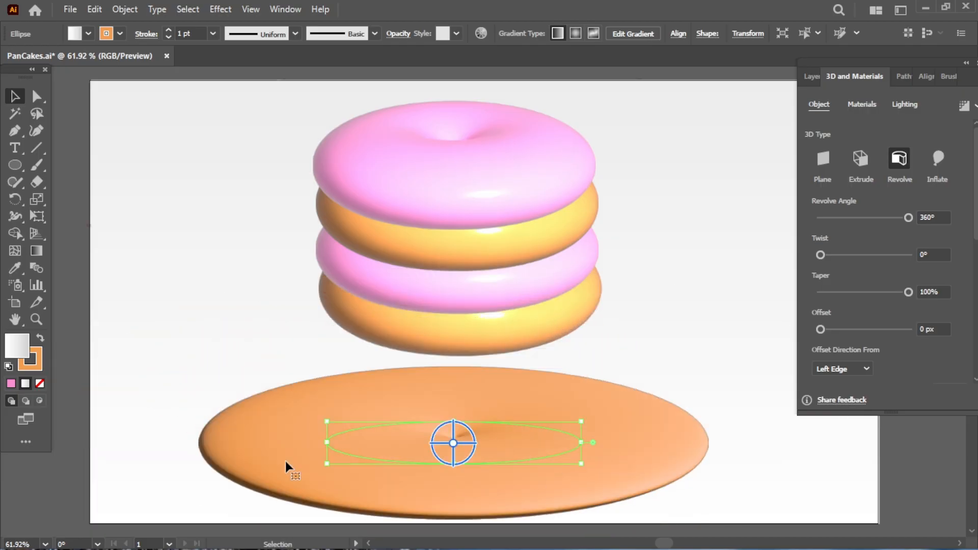
- Swap the plate's fill and stroke colours to make it light grey, and centre it below the stack
{"action": "key", "text": "shift+x"}
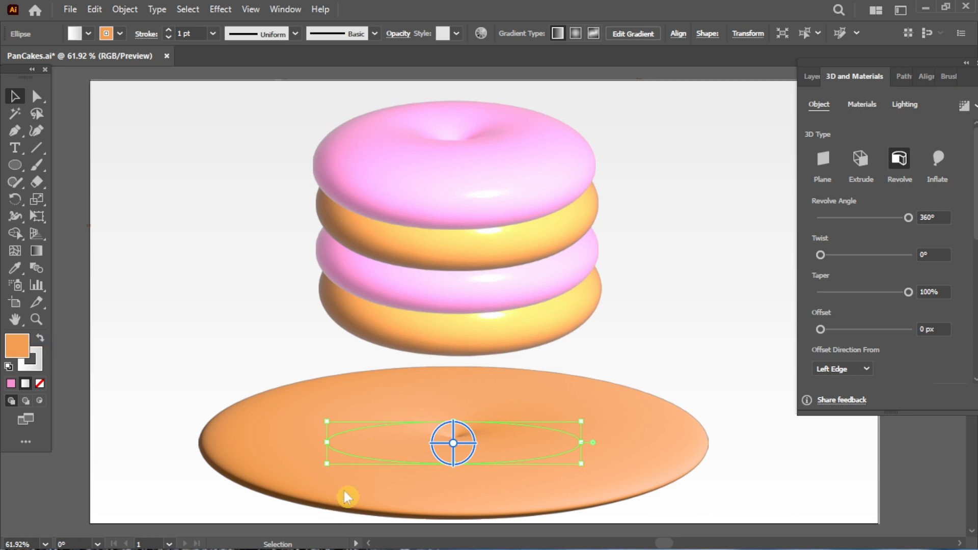
{"action": "left_click_drag", "start_coordinate": [344, 491], "coordinate": [442, 488]}
- Place Layer 3 between Layer 2 and Layer 1, and move the plate up under the lowest pancake
{"action": "left_click", "coordinate": [812, 77]}
{"action": "left_click_drag", "start_coordinate": [869, 102], "coordinate": [876, 124]}
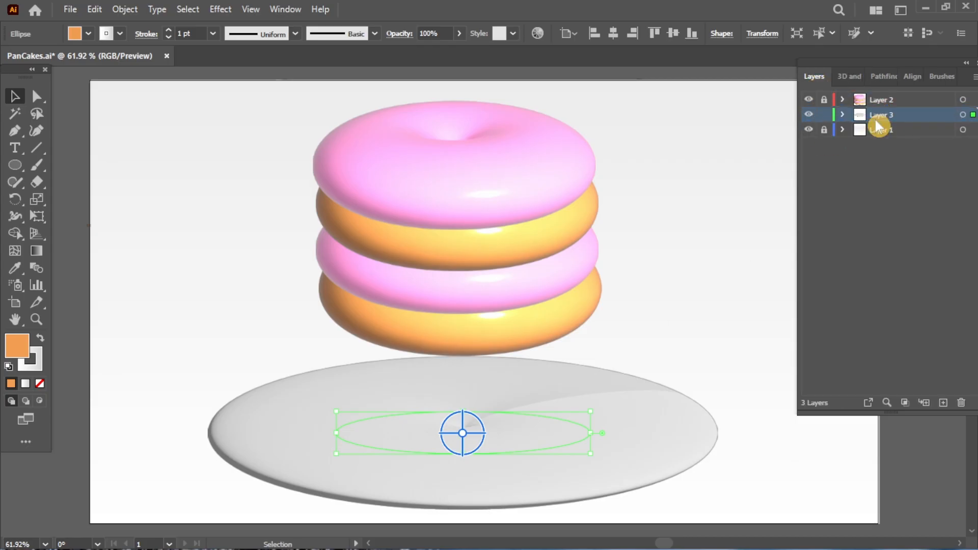
{"action": "left_click_drag", "start_coordinate": [591, 469], "coordinate": [588, 408]}
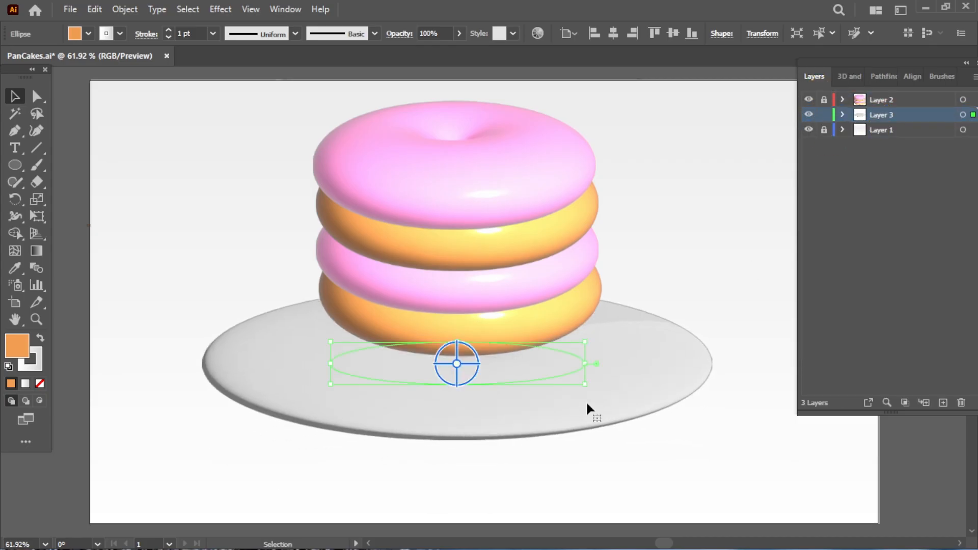
{"action": "left_click", "coordinate": [634, 447]}
{"action": "left_click", "coordinate": [626, 402]}
- Set the plate material's Metallic value to 0.33
{"action": "left_click", "coordinate": [849, 78]}
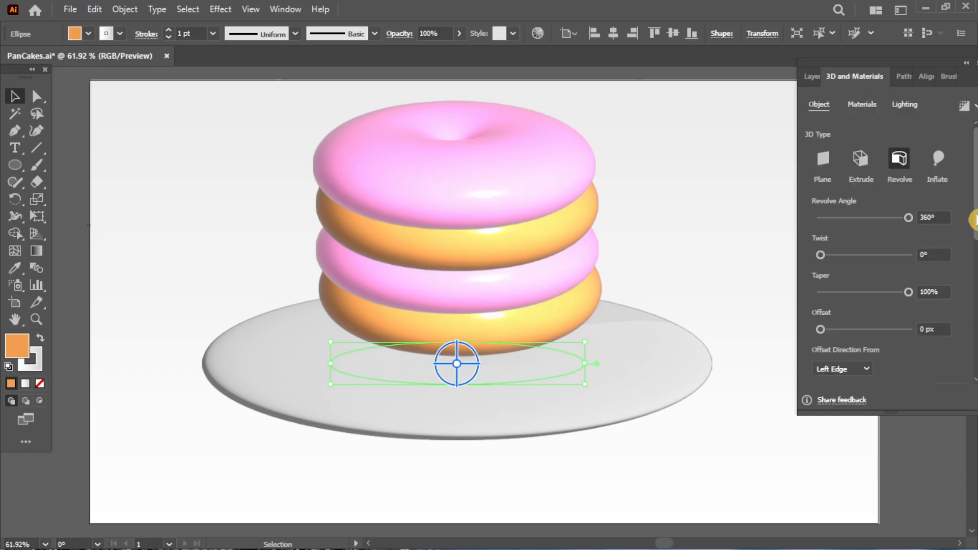
{"action": "left_click", "coordinate": [862, 104]}
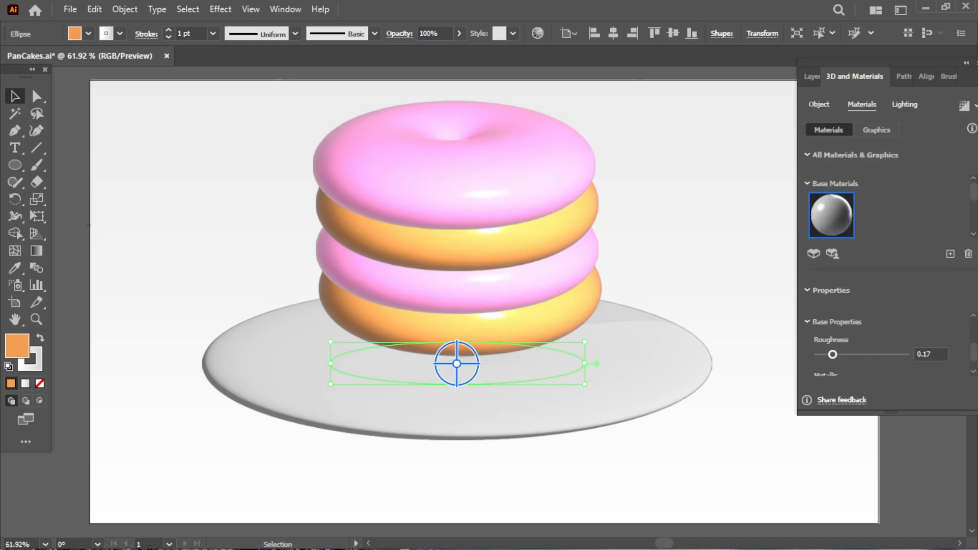
{"action": "left_click", "coordinate": [974, 360]}
{"action": "left_click_drag", "start_coordinate": [975, 348], "coordinate": [975, 355]}
{"action": "left_click_drag", "start_coordinate": [818, 363], "coordinate": [842, 366]}
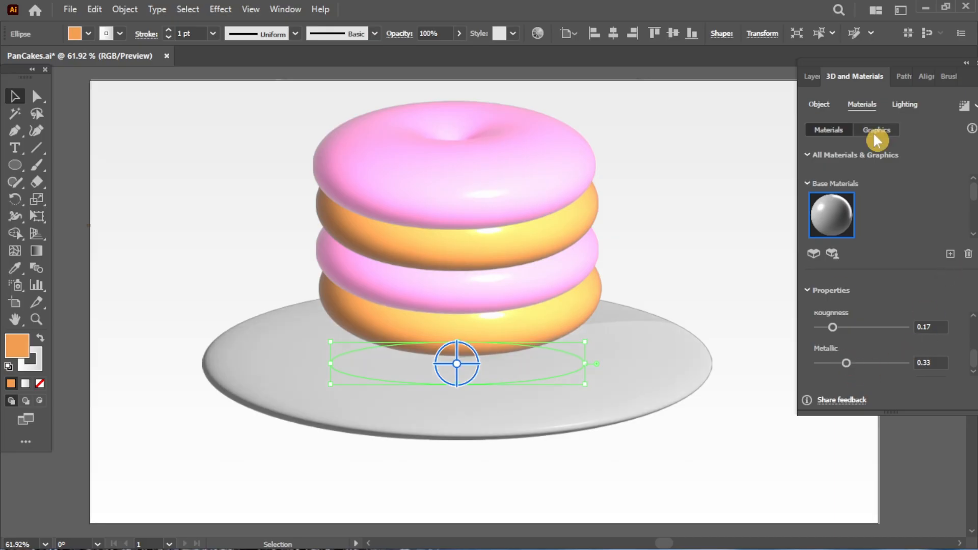
- Set the plate's light to 198% intensity, 151° rotation and 73° height
{"action": "left_click", "coordinate": [905, 106]}
{"action": "scroll", "coordinate": [911, 307], "scroll_direction": "down", "scroll_amount": 4}
{"action": "left_click_drag", "start_coordinate": [860, 289], "coordinate": [904, 289]}
{"action": "mouse_move", "coordinate": [896, 325]}
{"action": "left_mouse_down"}
{"action": "mouse_move", "coordinate": [883, 325]}
{"action": "mouse_move", "coordinate": [897, 324]}
{"action": "left_mouse_up"}
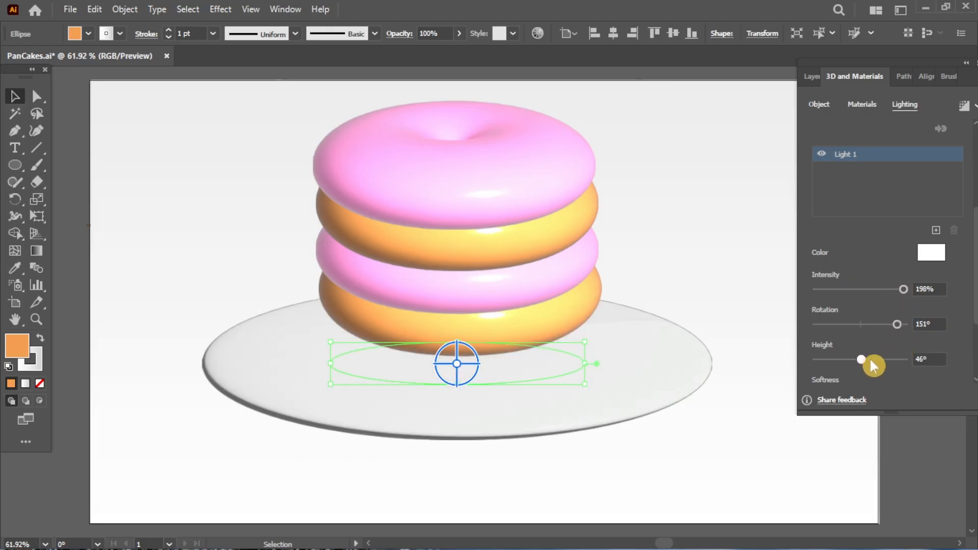
{"action": "left_click_drag", "start_coordinate": [869, 359], "coordinate": [888, 359]}
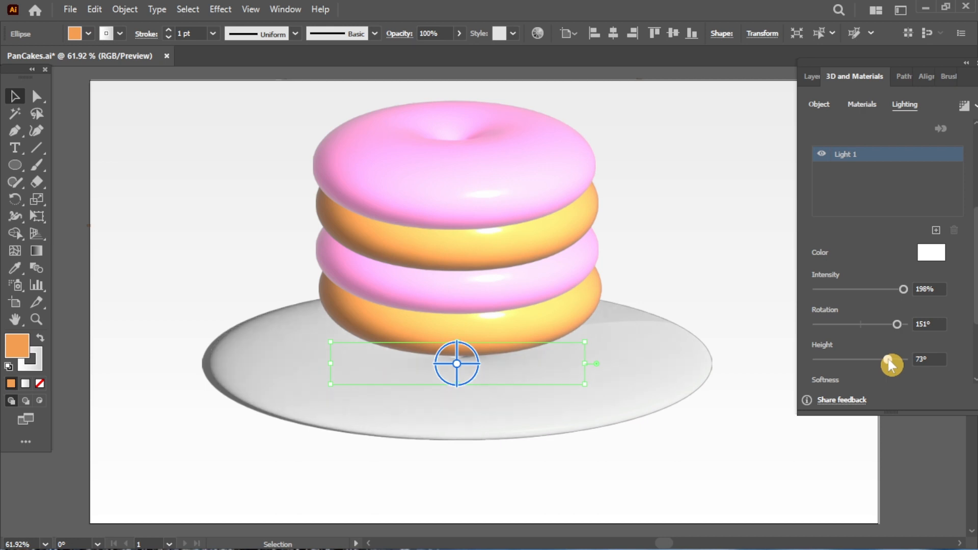
- Set the plate's light softness to 70% and its ambient light intensity to 22%
{"action": "scroll", "coordinate": [913, 388], "scroll_direction": "down", "scroll_amount": 3}
{"action": "left_click_drag", "start_coordinate": [856, 325], "coordinate": [877, 325]}
{"action": "mouse_move", "coordinate": [842, 378]}
{"action": "left_mouse_down"}
{"action": "mouse_move", "coordinate": [876, 377]}
{"action": "mouse_move", "coordinate": [817, 385]}
{"action": "mouse_move", "coordinate": [847, 384]}
{"action": "mouse_move", "coordinate": [826, 383]}
{"action": "left_mouse_up"}
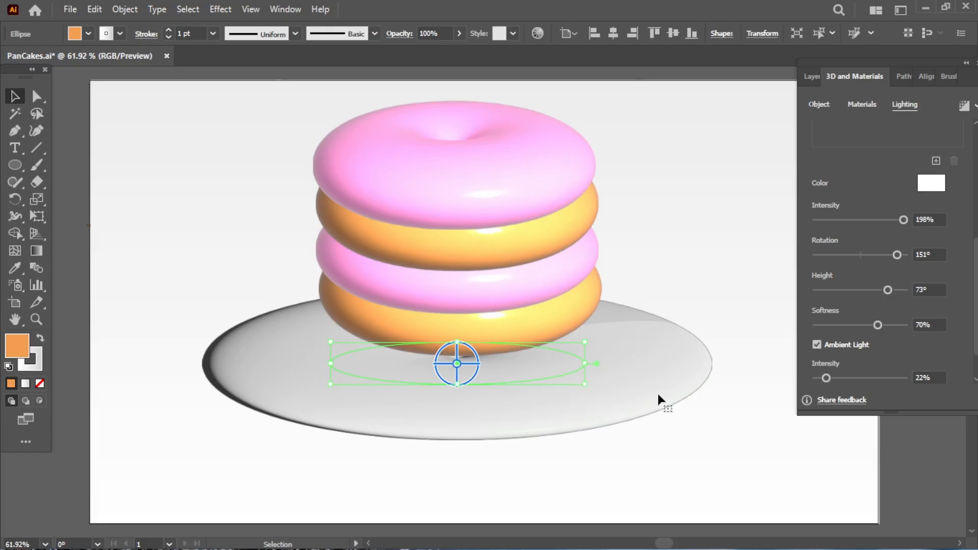
- Turn on the plate's shadow below the object with 197% shadow bounds, and render it with ray tracing
{"action": "left_click_drag", "start_coordinate": [976, 358], "coordinate": [974, 371]}
{"action": "left_click", "coordinate": [964, 366]}
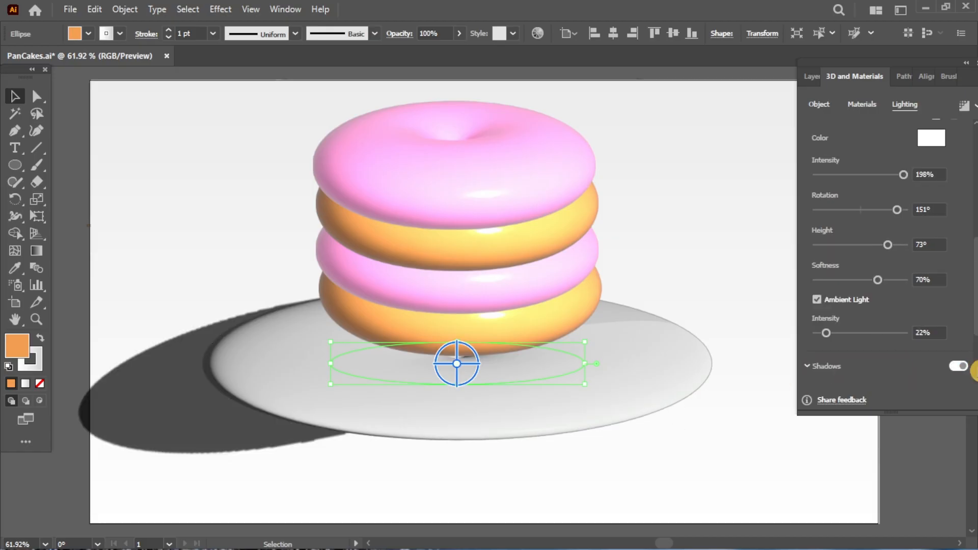
{"action": "left_click_drag", "start_coordinate": [856, 373], "coordinate": [877, 374]}
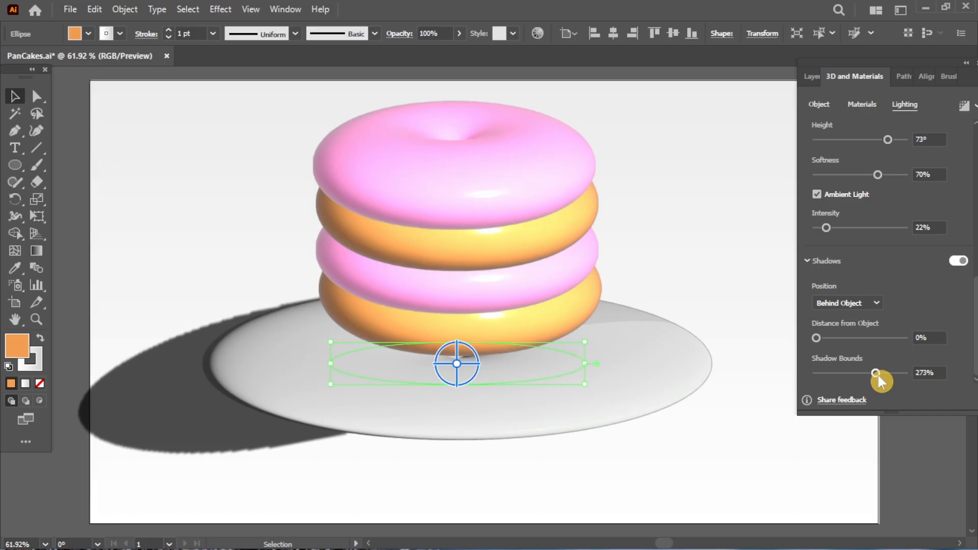
{"action": "left_click", "coordinate": [862, 302]}
{"action": "left_click", "coordinate": [860, 331]}
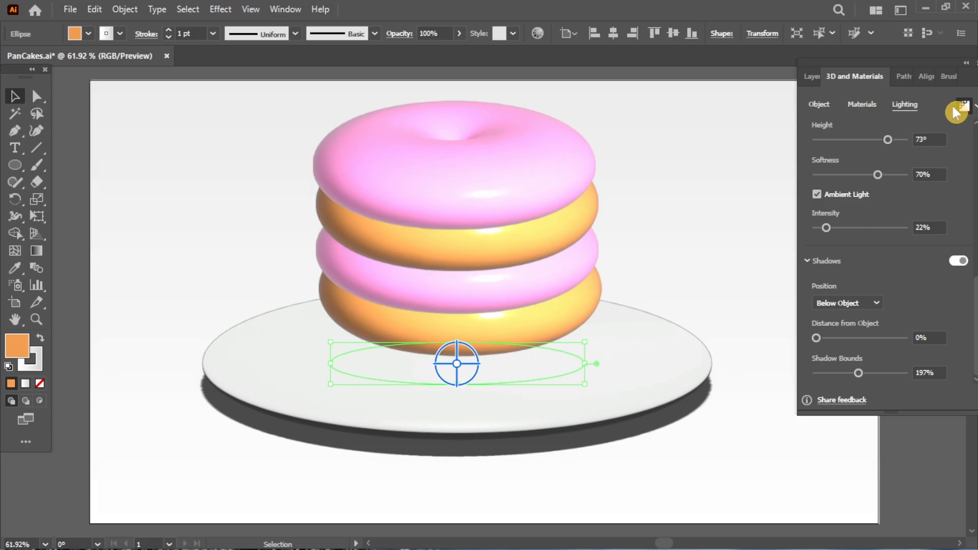
{"action": "left_click", "coordinate": [697, 398]}
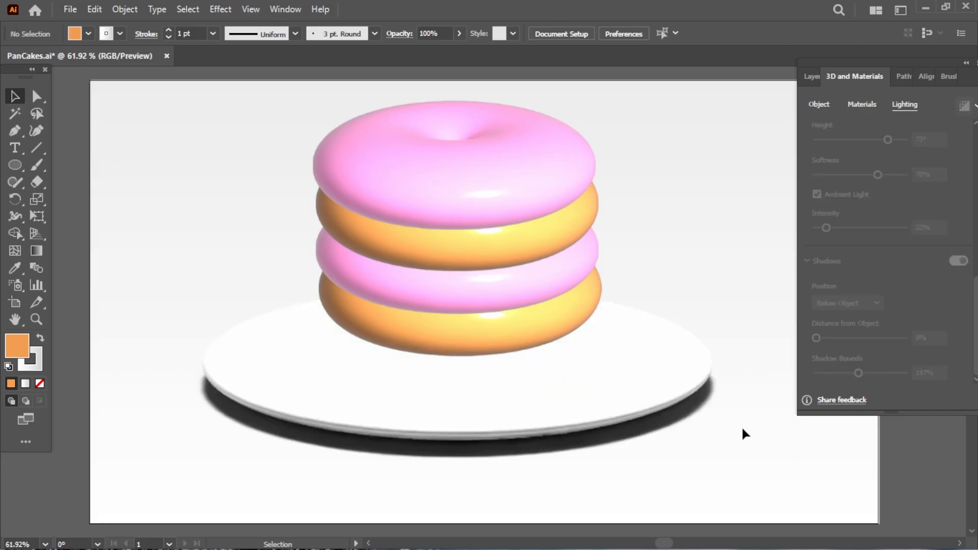
- Slightly reduce the height of the plate's source ellipse and save the document
{"action": "left_click", "coordinate": [448, 356]}
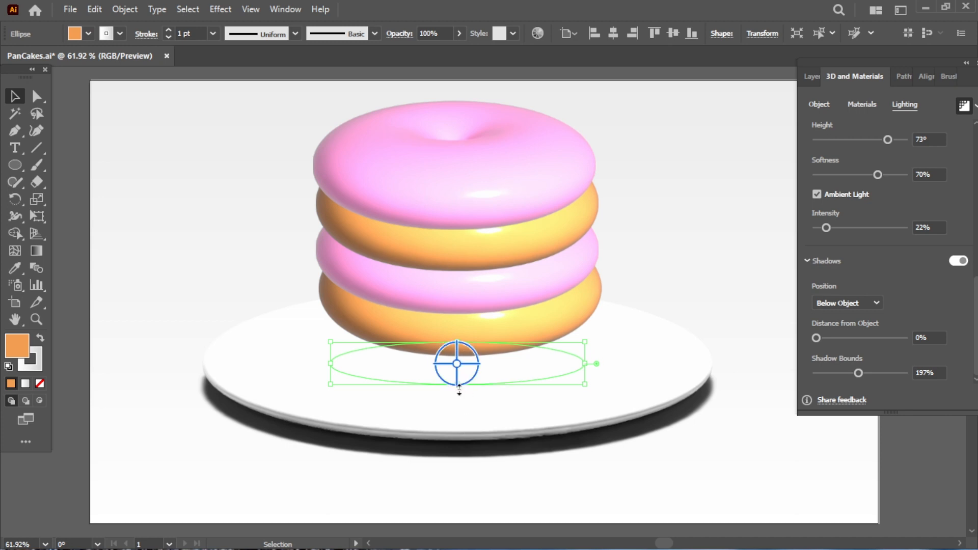
{"action": "left_click_drag", "start_coordinate": [459, 389], "coordinate": [596, 442]}
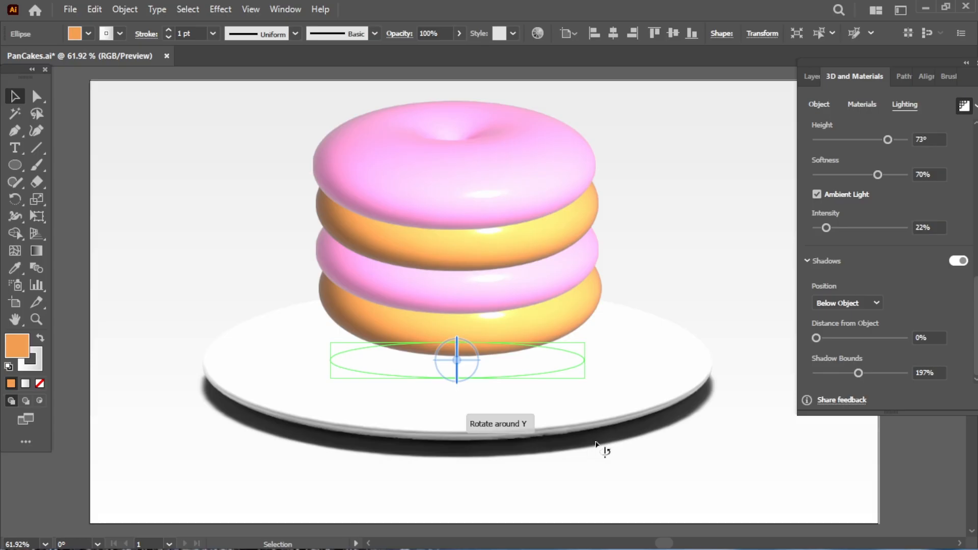
{"action": "left_click_drag", "start_coordinate": [596, 444], "coordinate": [597, 445]}
{"action": "left_click", "coordinate": [696, 516]}
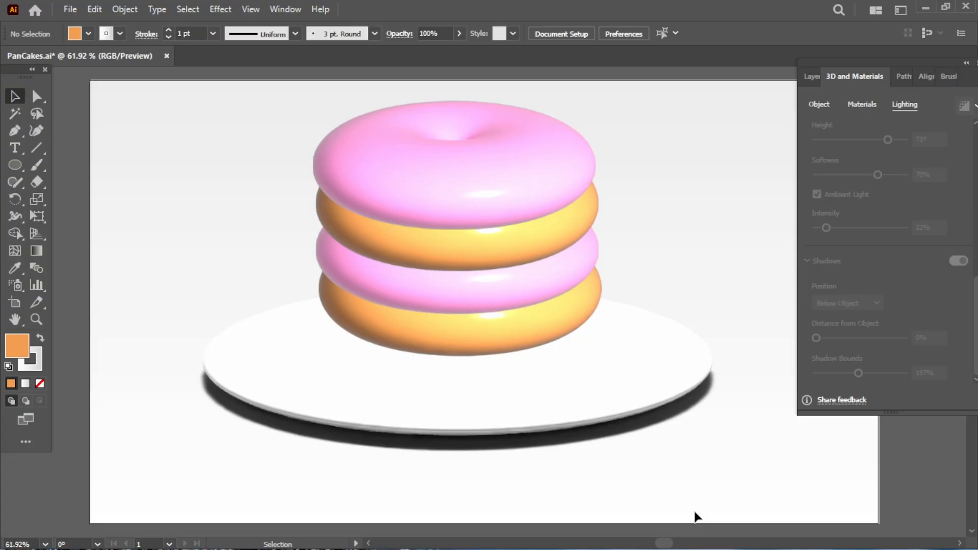
{"action": "key", "text": "F7"}
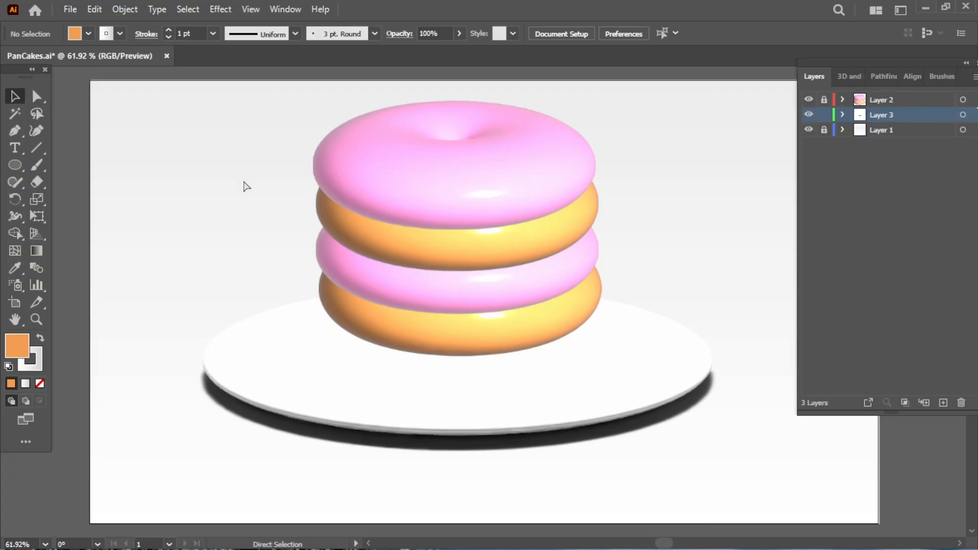
{"action": "key", "text": "ctrl+s"}
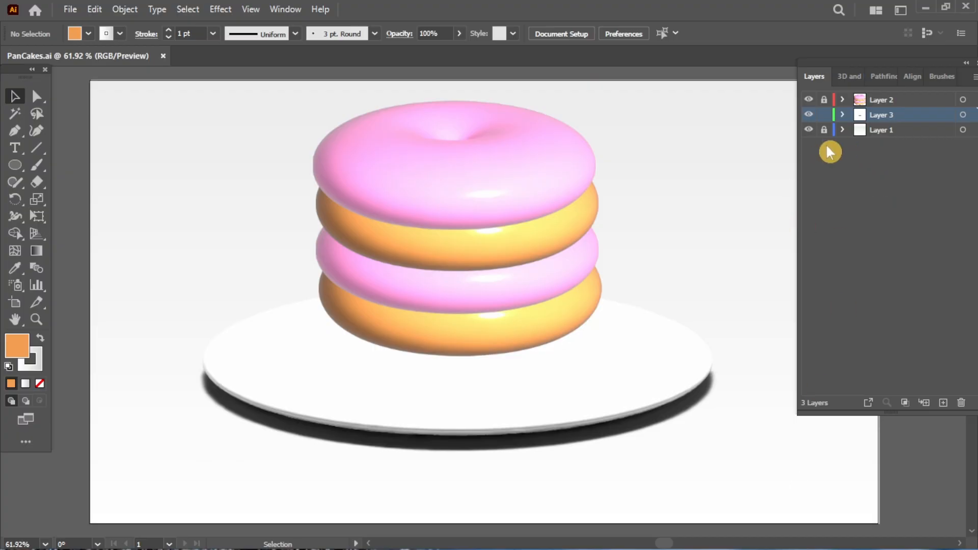
- Unlock Layer 1 and select the background rectangle
{"action": "left_click", "coordinate": [824, 131]}
{"action": "double_click", "coordinate": [863, 130]}
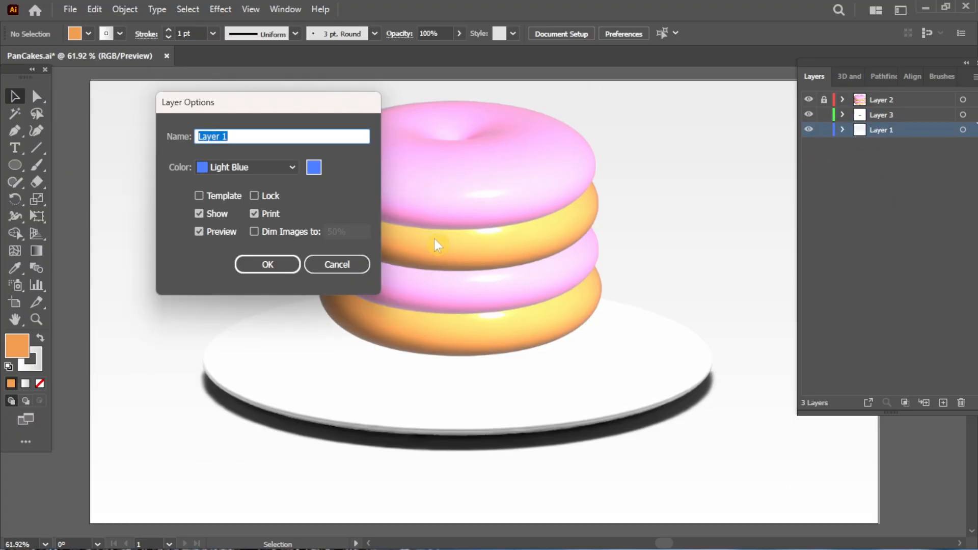
{"action": "left_click", "coordinate": [334, 262]}
{"action": "left_click", "coordinate": [530, 484]}
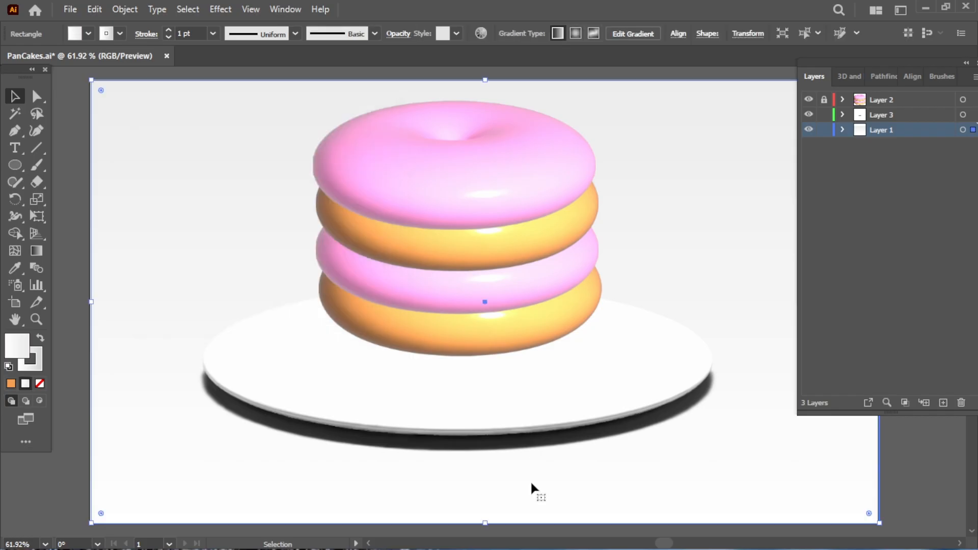
- Fill the background rectangle with solid black (000000)
{"action": "double_click", "coordinate": [20, 352]}
{"action": "left_click", "coordinate": [382, 324]}
{"action": "double_click", "coordinate": [20, 352]}
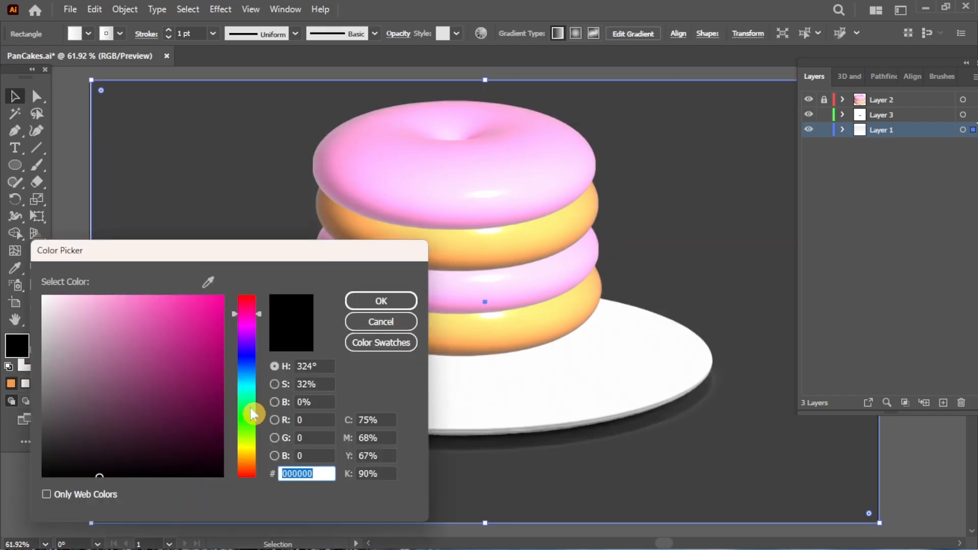
{"action": "left_click", "coordinate": [381, 300]}
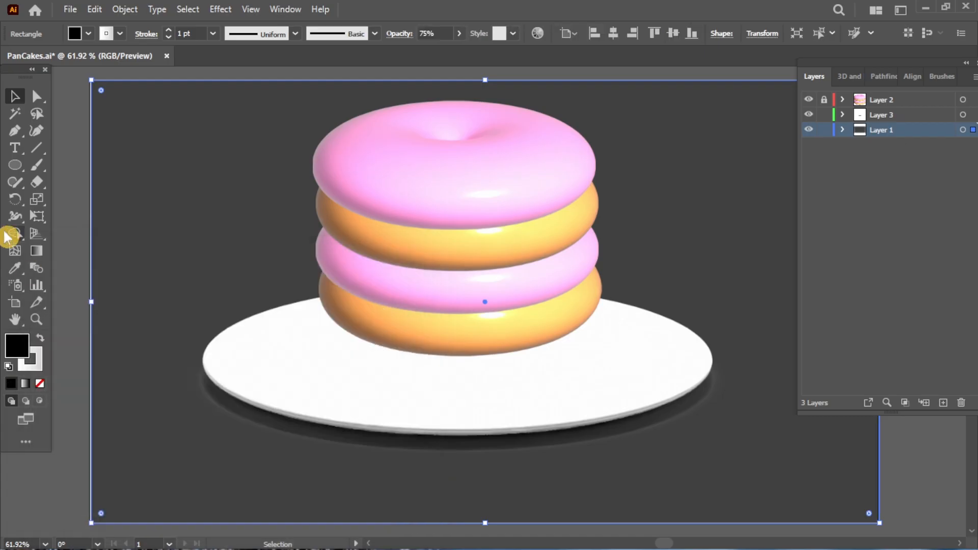
- Apply a linear white-to-black gradient at 90° to the background rectangle
{"action": "left_click", "coordinate": [37, 255]}
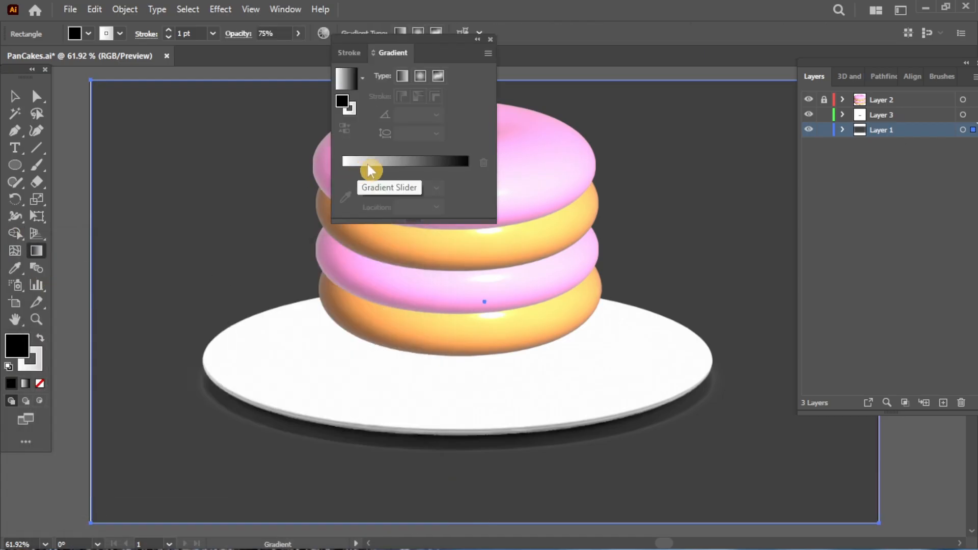
{"action": "left_click", "coordinate": [443, 162]}
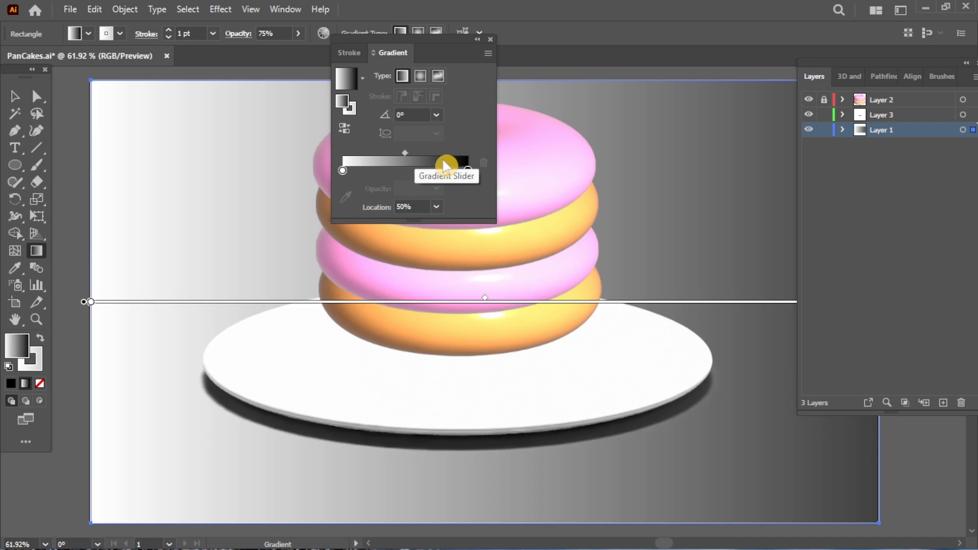
{"action": "left_click", "coordinate": [436, 114]}
{"action": "left_click", "coordinate": [457, 190]}
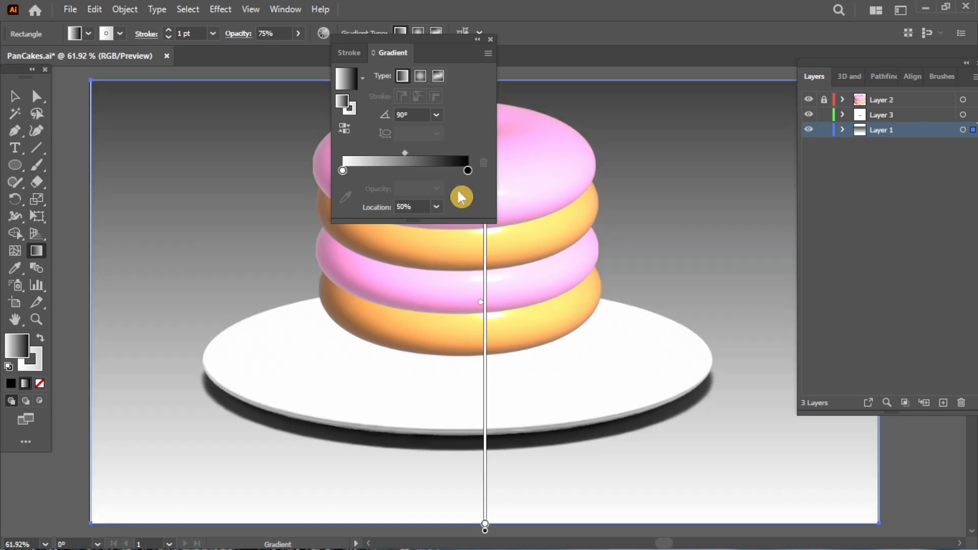
- Shift the background gradient's midpoint to 13% and recolour its black stop to light grey
{"action": "left_click_drag", "start_coordinate": [405, 152], "coordinate": [329, 171]}
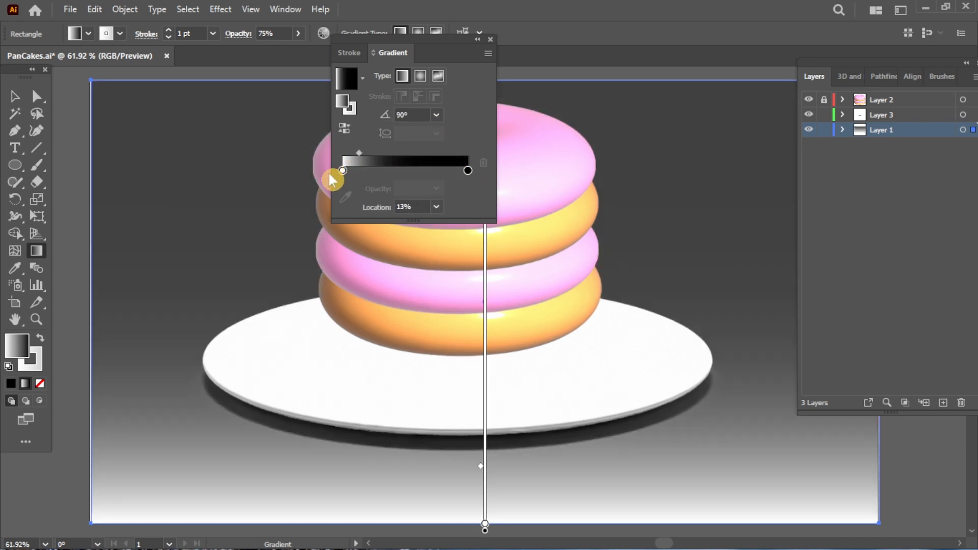
{"action": "left_click", "coordinate": [468, 171]}
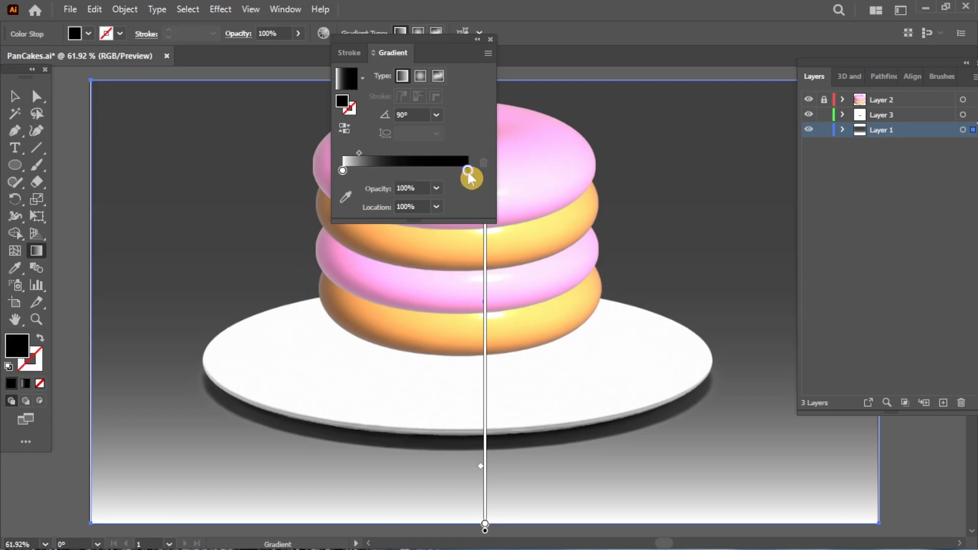
{"action": "double_click", "coordinate": [468, 170]}
{"action": "left_click", "coordinate": [384, 248]}
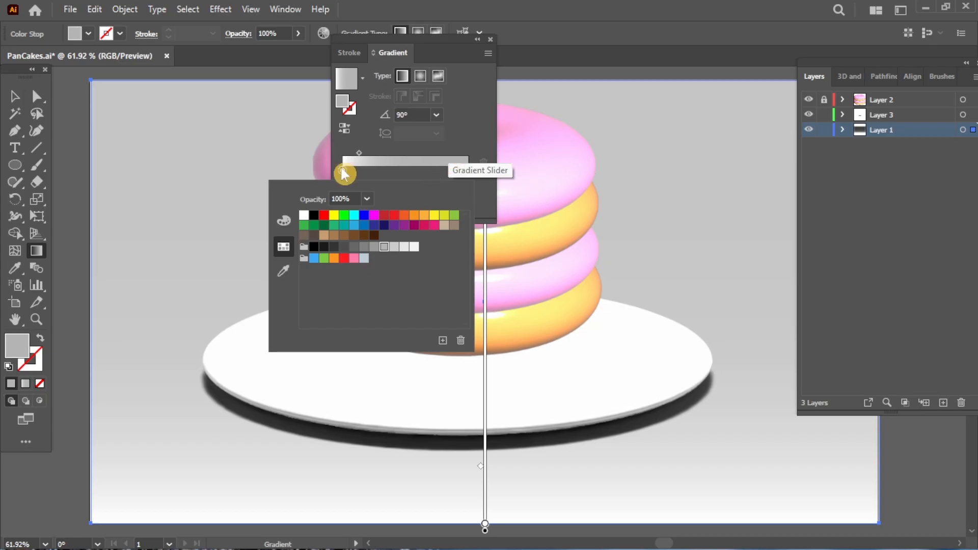
- Reposition the background gradient's stops with light grey at 0% and white at 100%, and adjust the midpoint
{"action": "left_click", "coordinate": [489, 167]}
{"action": "mouse_move", "coordinate": [343, 171]}
{"action": "left_mouse_down"}
{"action": "mouse_move", "coordinate": [475, 173]}
{"action": "mouse_move", "coordinate": [340, 177]}
{"action": "left_mouse_up"}
{"action": "left_click", "coordinate": [469, 170]}
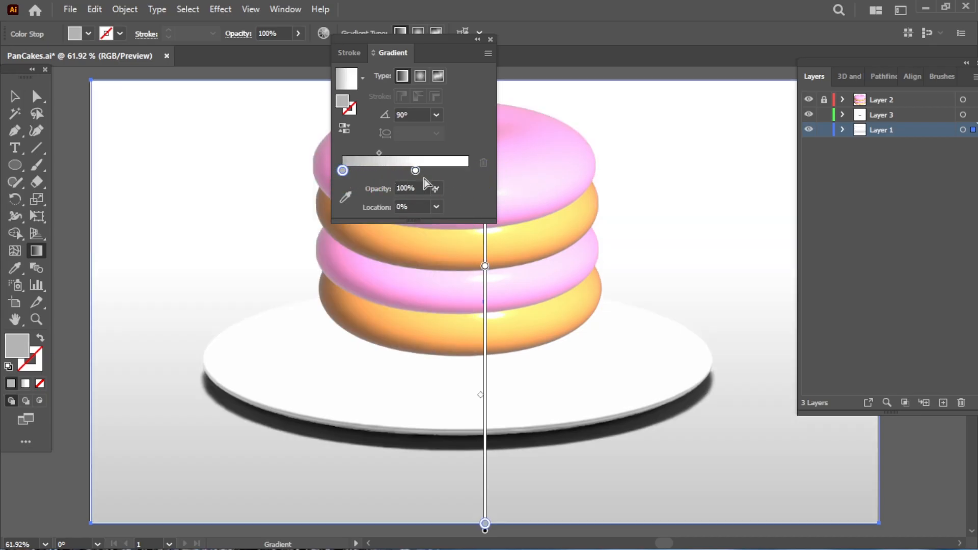
{"action": "left_click_drag", "start_coordinate": [420, 173], "coordinate": [475, 167]}
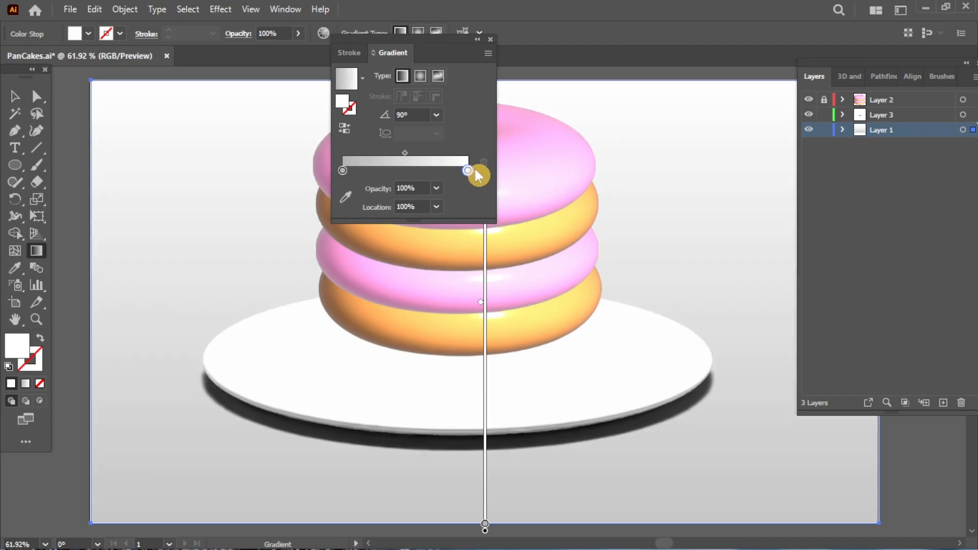
{"action": "mouse_move", "coordinate": [406, 155]}
{"action": "left_mouse_down"}
{"action": "mouse_move", "coordinate": [395, 161]}
{"action": "mouse_move", "coordinate": [407, 163]}
{"action": "left_mouse_up"}
- Recolour the background gradient's light grey stop to dark grey from the swatches
{"action": "double_click", "coordinate": [342, 171]}
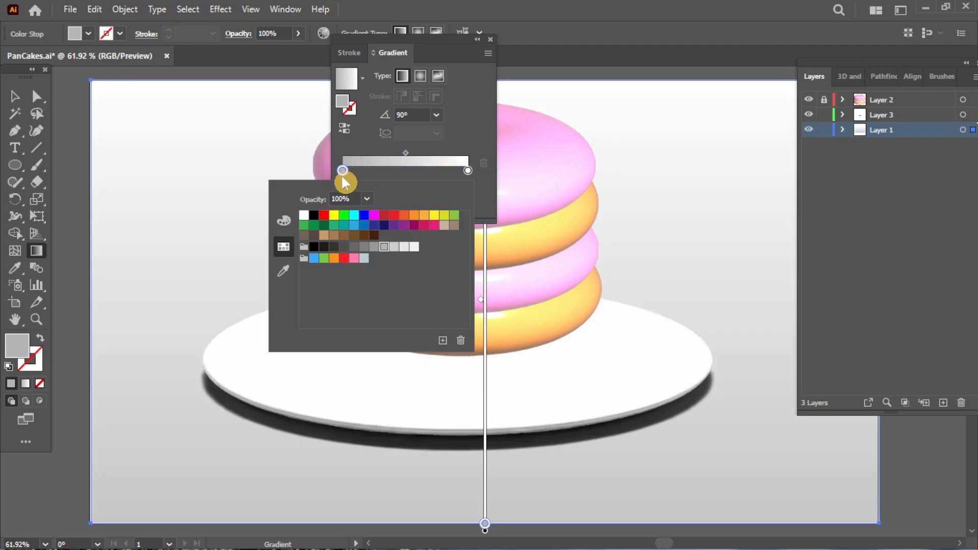
{"action": "left_click", "coordinate": [374, 249]}
{"action": "left_click", "coordinate": [364, 247]}
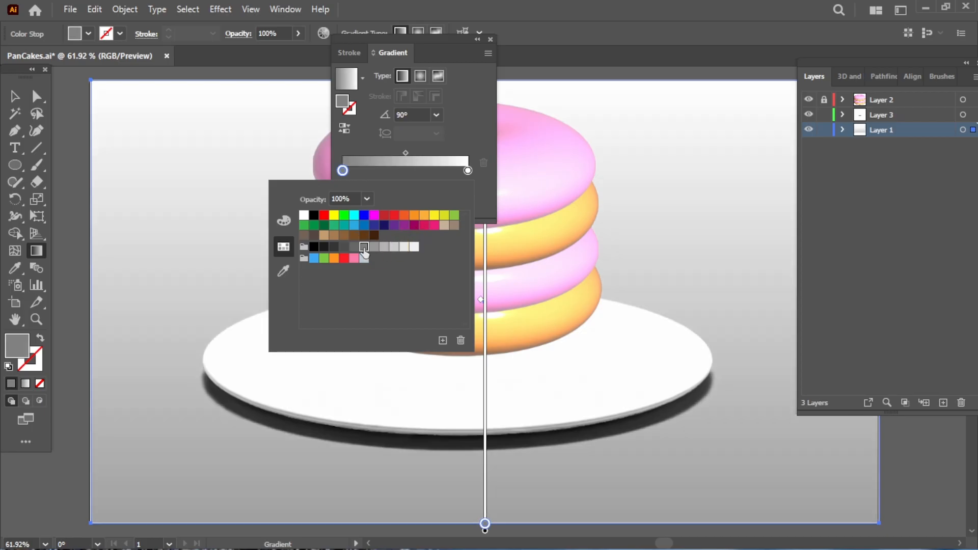
{"action": "left_click", "coordinate": [334, 248]}
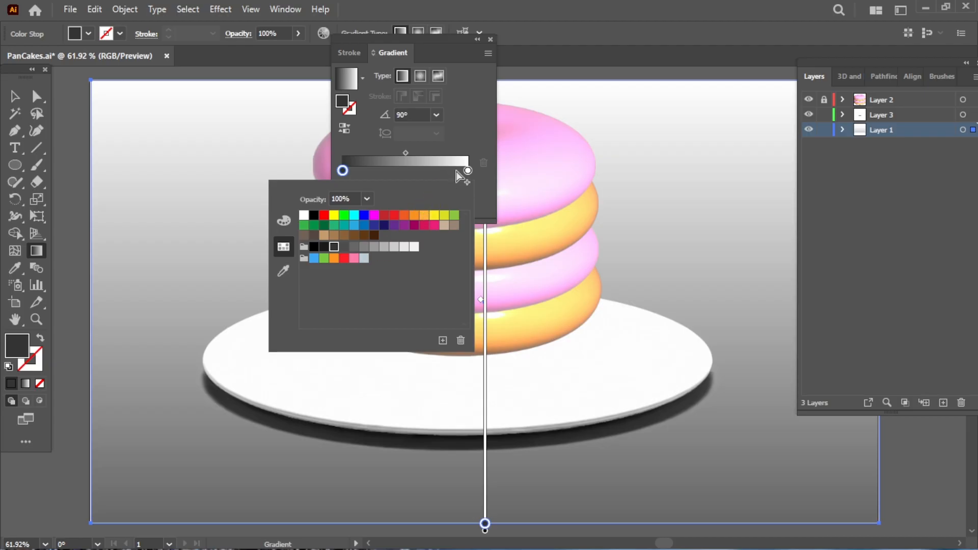
{"action": "left_click", "coordinate": [388, 161]}
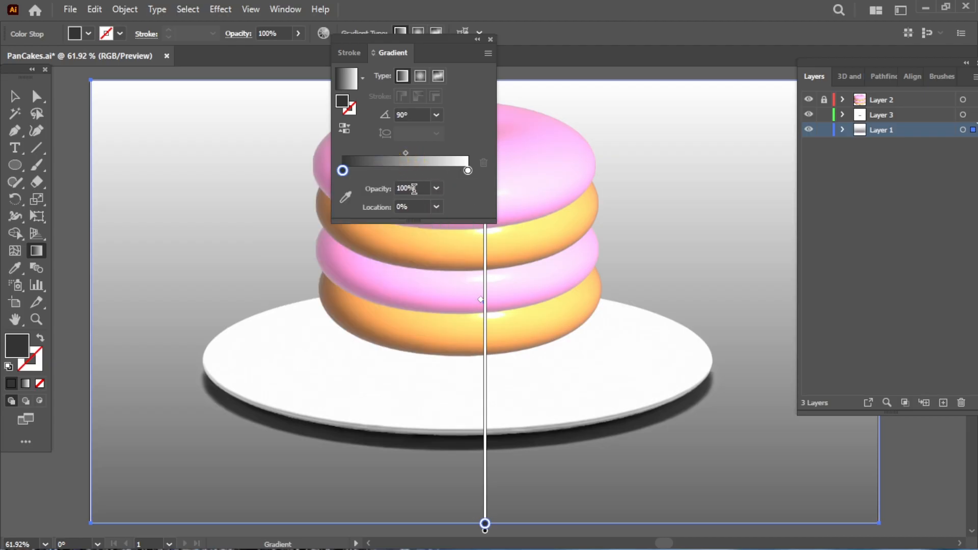
- Move the background gradient's white stop to about 64% and try lowering that stop's opacity
{"action": "left_click_drag", "start_coordinate": [406, 153], "coordinate": [398, 175]}
{"action": "left_click_drag", "start_coordinate": [465, 173], "coordinate": [421, 175]}
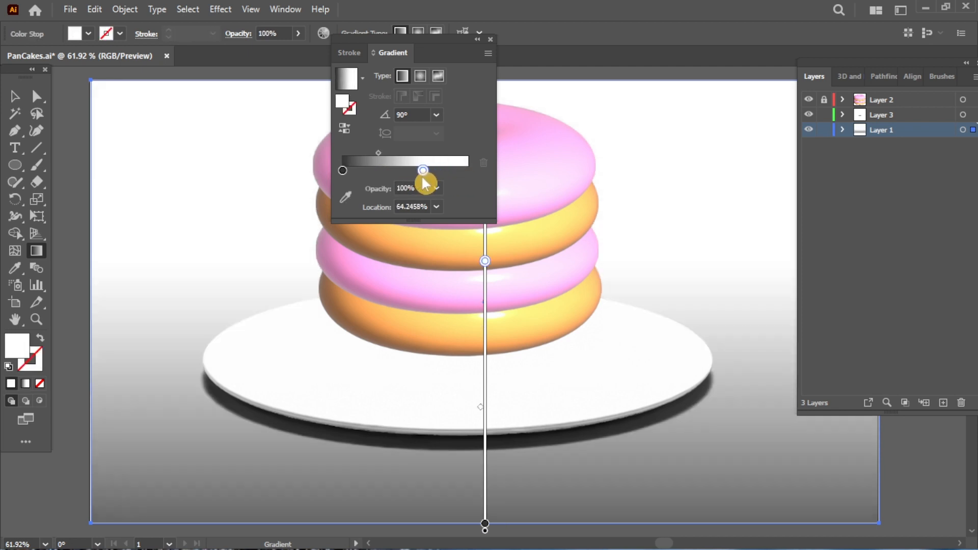
{"action": "left_click", "coordinate": [490, 44]}
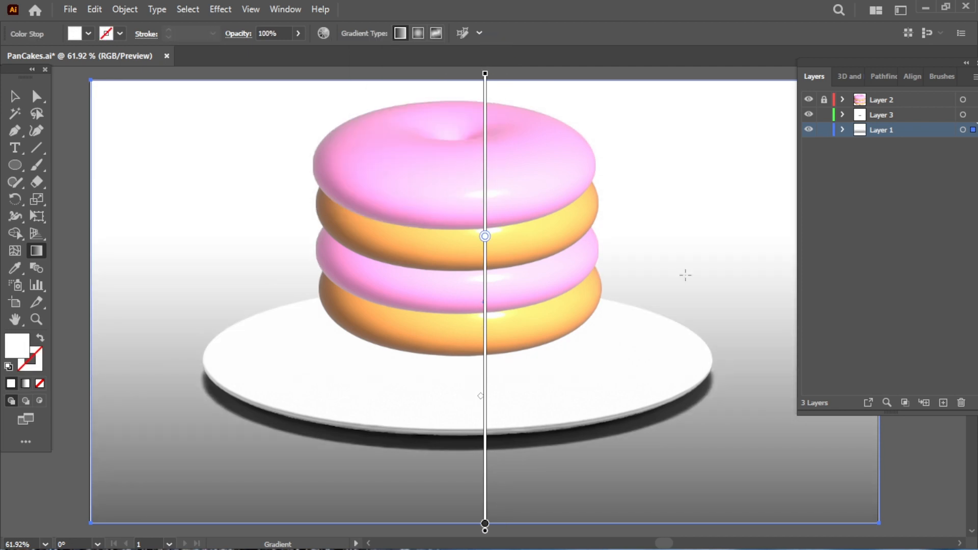
{"action": "left_click", "coordinate": [298, 33]}
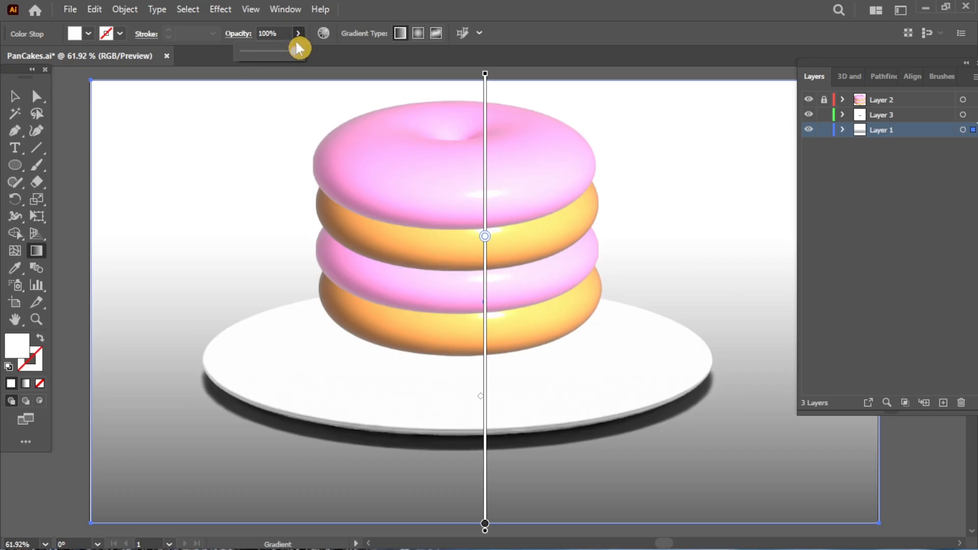
{"action": "left_click_drag", "start_coordinate": [297, 51], "coordinate": [266, 55]}
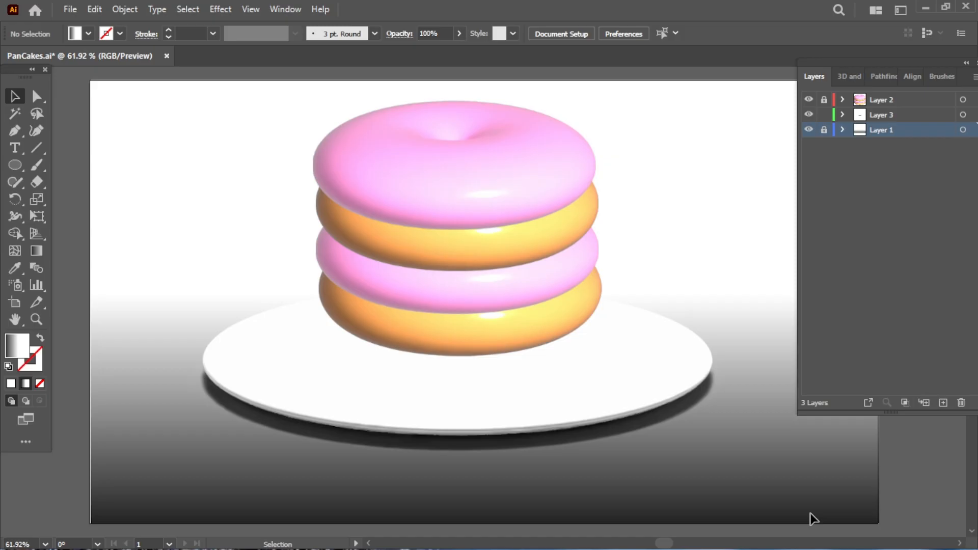
{"action": "left_click", "coordinate": [611, 420]}
{"action": "left_click", "coordinate": [646, 463]}
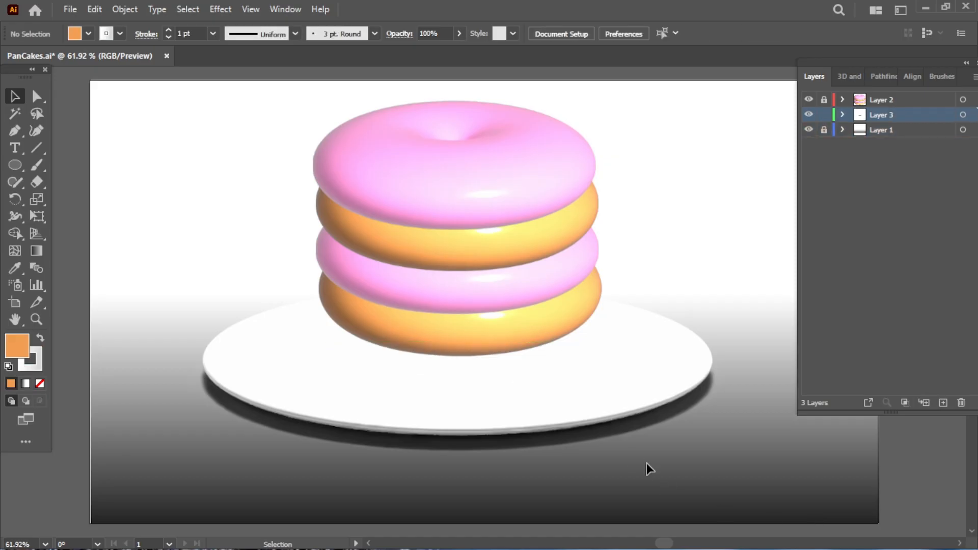
{"action": "left_click", "coordinate": [524, 351]}
{"action": "left_click", "coordinate": [609, 457]}
{"action": "left_click", "coordinate": [823, 131]}
{"action": "left_click", "coordinate": [678, 402]}
{"action": "left_click", "coordinate": [132, 14]}
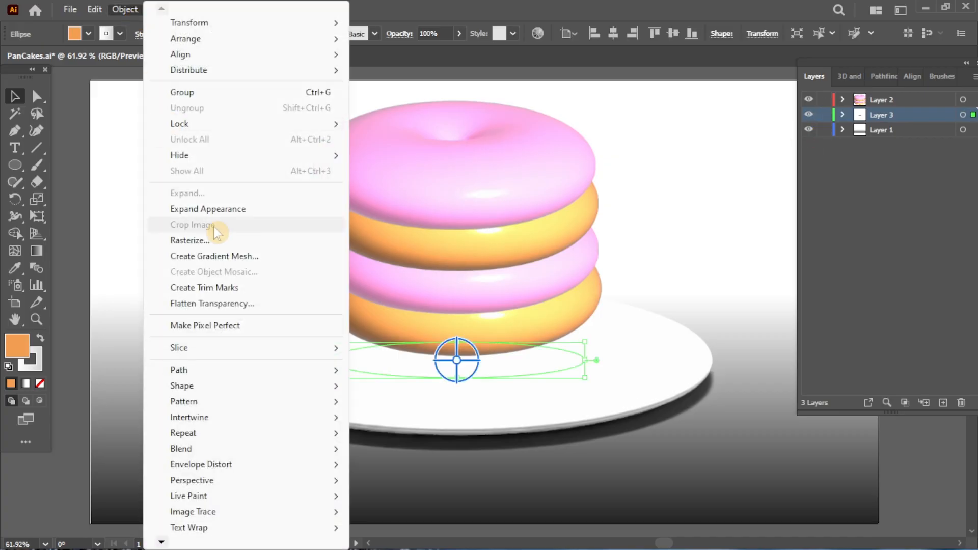
{"action": "left_click", "coordinate": [722, 247]}
- Lock all existing layers, then add a new layer and move it to the top of the layer stack
{"action": "left_click_drag", "start_coordinate": [824, 130], "coordinate": [824, 100]}
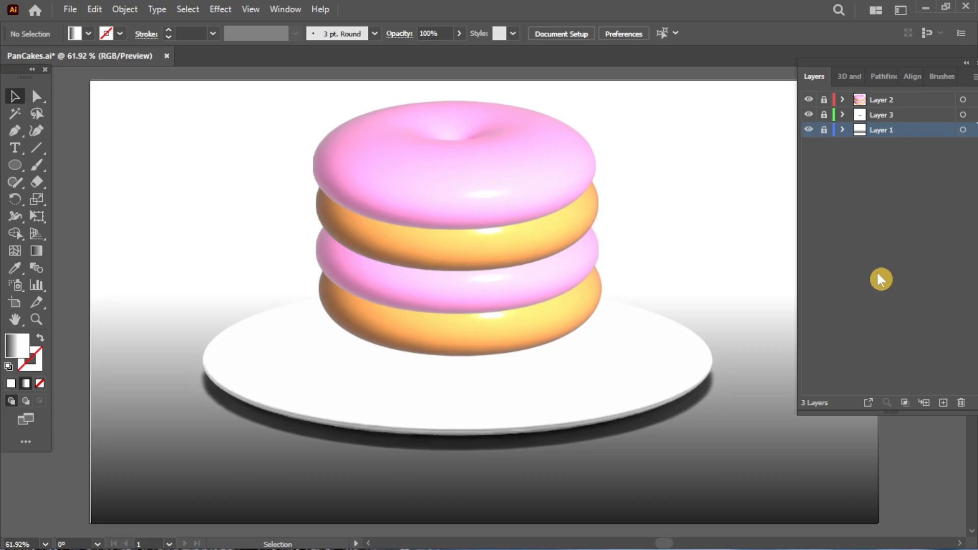
{"action": "left_click", "coordinate": [943, 403]}
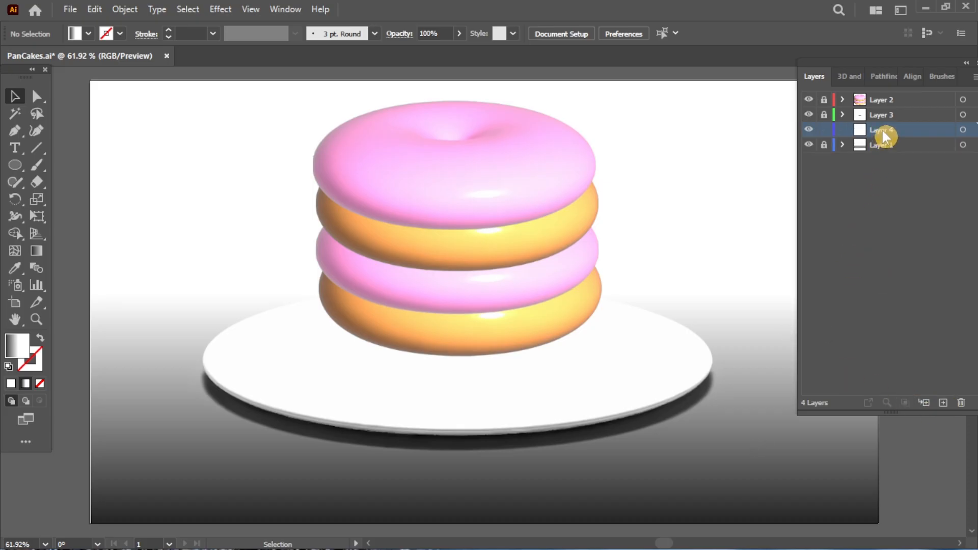
{"action": "left_click_drag", "start_coordinate": [884, 133], "coordinate": [885, 94]}
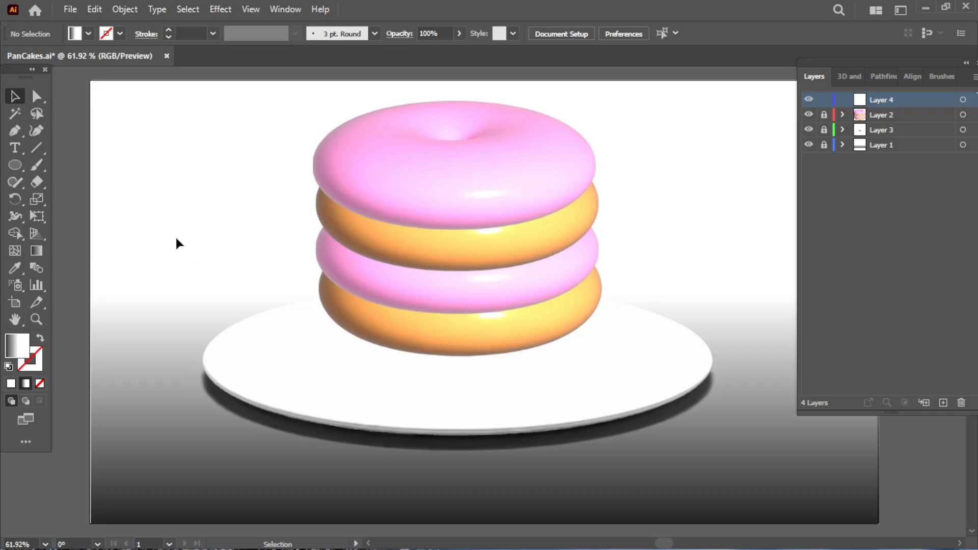
- Draw a small circle beside the top pancake and fill it with bright pink (f42ca7)
{"action": "left_click_drag", "start_coordinate": [15, 166], "coordinate": [76, 201]}
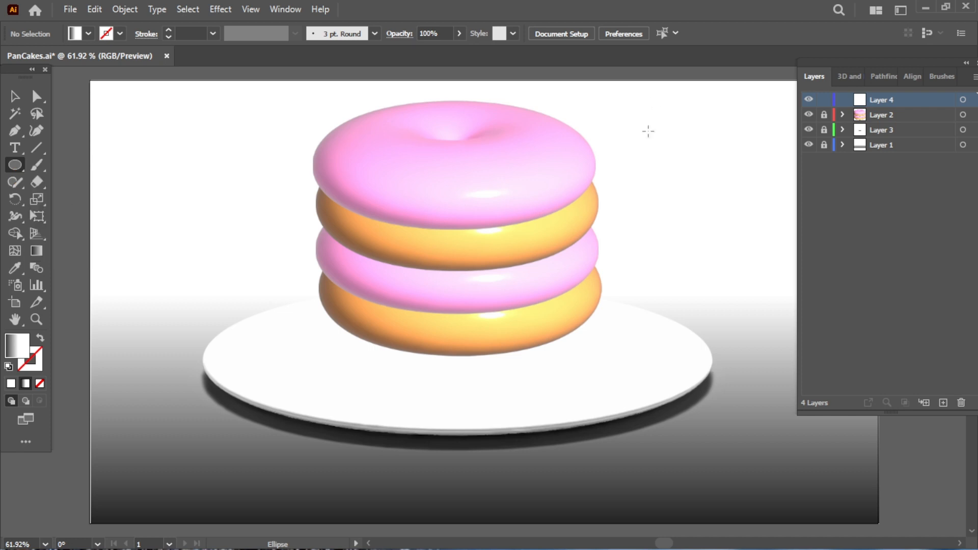
{"action": "left_click_drag", "start_coordinate": [648, 131], "coordinate": [700, 180]}
{"action": "double_click", "coordinate": [23, 351]}
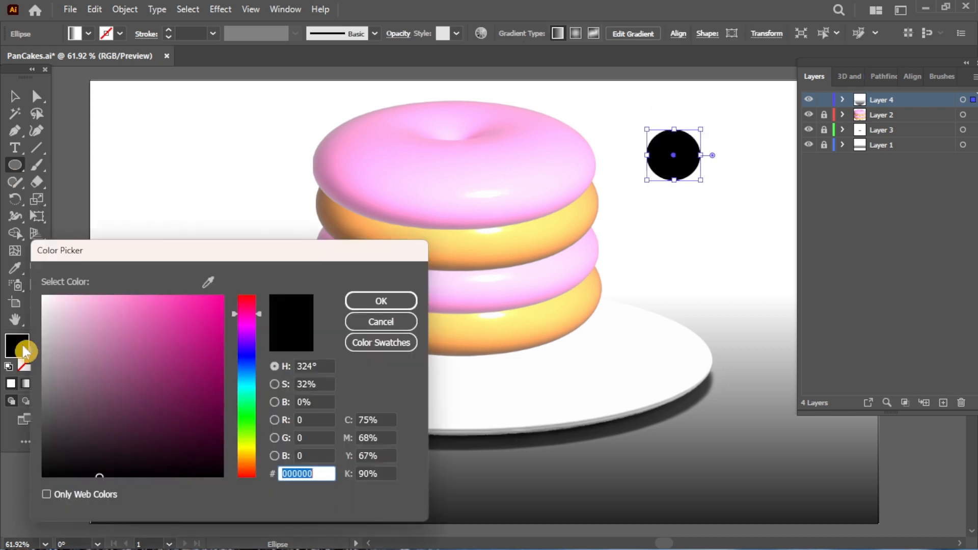
{"action": "left_click", "coordinate": [191, 303]}
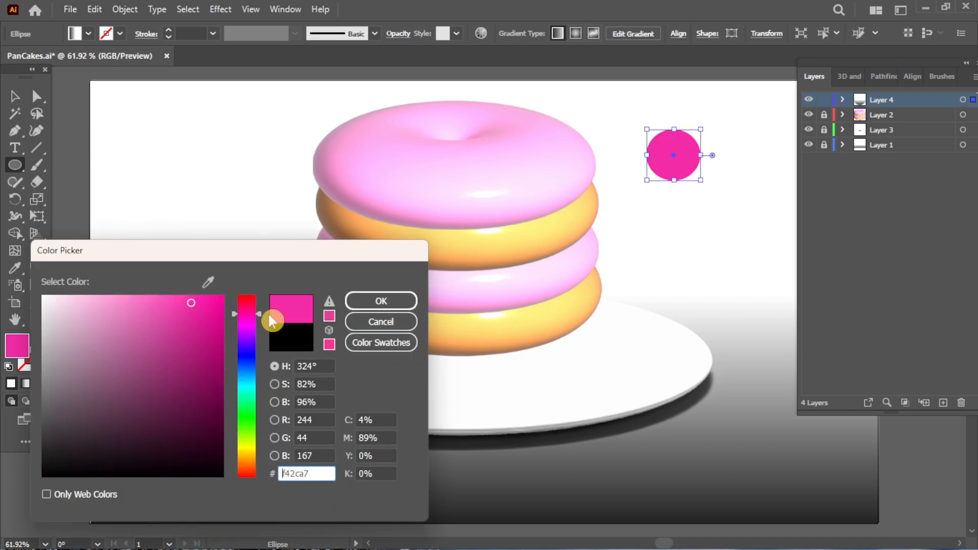
{"action": "left_click", "coordinate": [365, 302]}
- Revolve the small pink circle into a 3D ring and flatten its profile slightly
{"action": "left_click", "coordinate": [851, 76]}
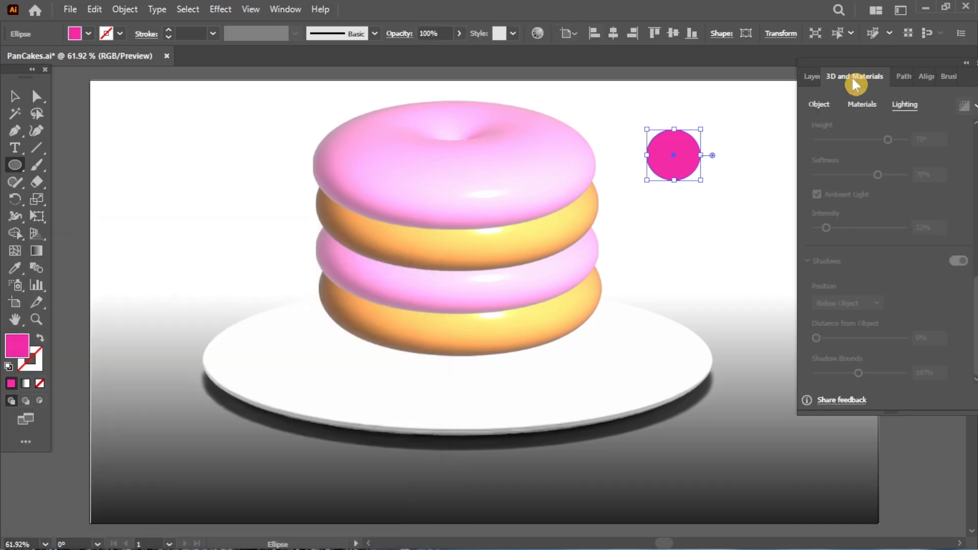
{"action": "left_click", "coordinate": [821, 104]}
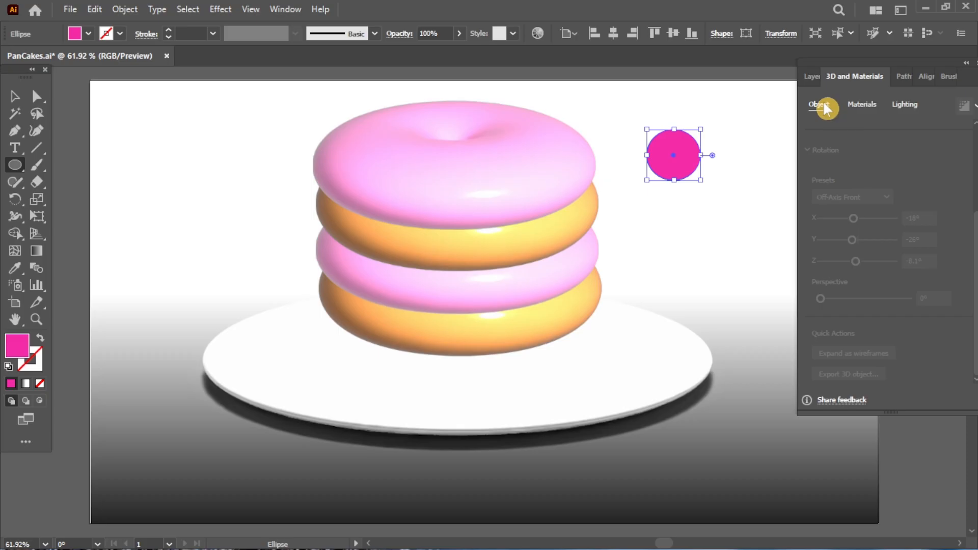
{"action": "left_click", "coordinate": [864, 107]}
{"action": "left_click", "coordinate": [818, 108]}
{"action": "left_click", "coordinate": [900, 157]}
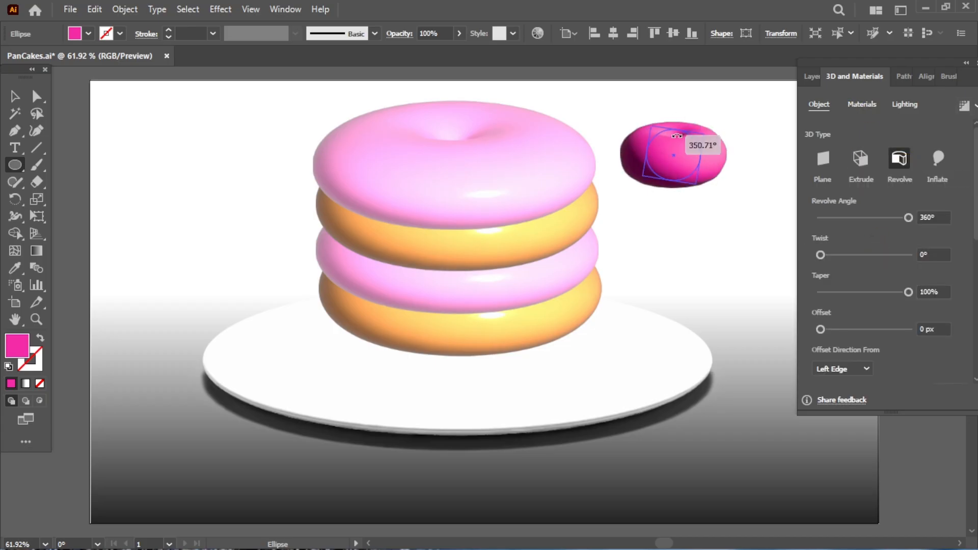
{"action": "key", "text": "v"}
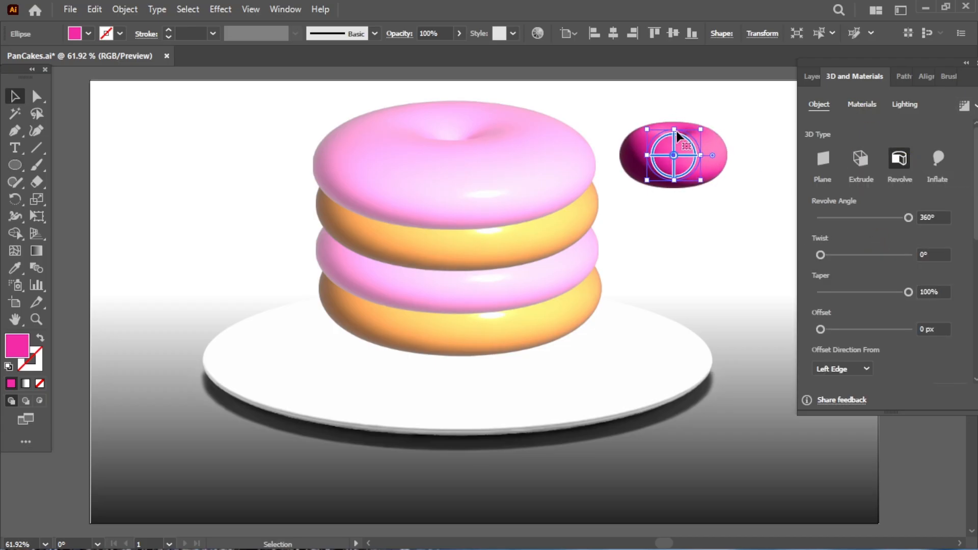
{"action": "left_click_drag", "start_coordinate": [675, 130], "coordinate": [675, 139]}
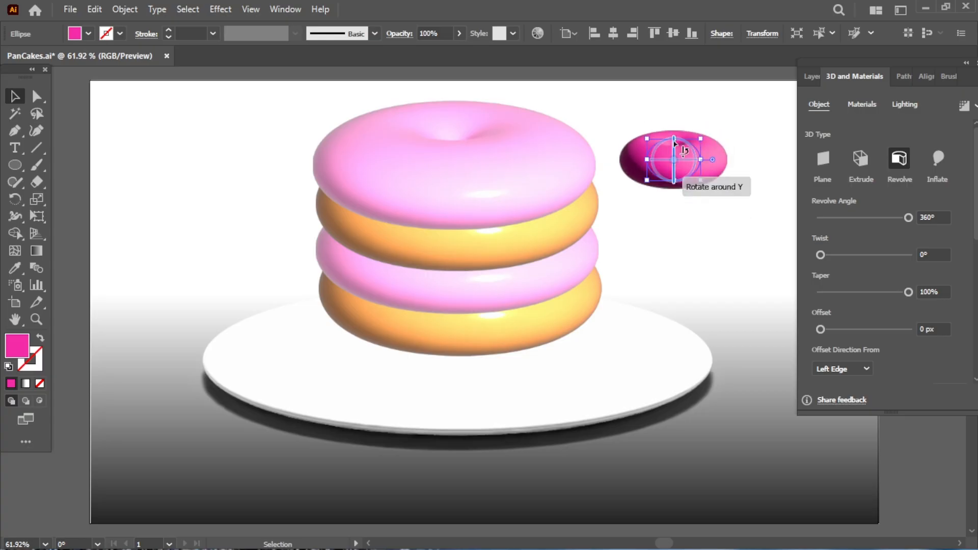
- Set the small ring's material roughness to 0.2 and metallic to 0.26
{"action": "left_click", "coordinate": [865, 112]}
{"action": "left_click_drag", "start_coordinate": [858, 359], "coordinate": [835, 355]}
{"action": "scroll", "coordinate": [835, 359], "scroll_direction": "down", "scroll_amount": 1}
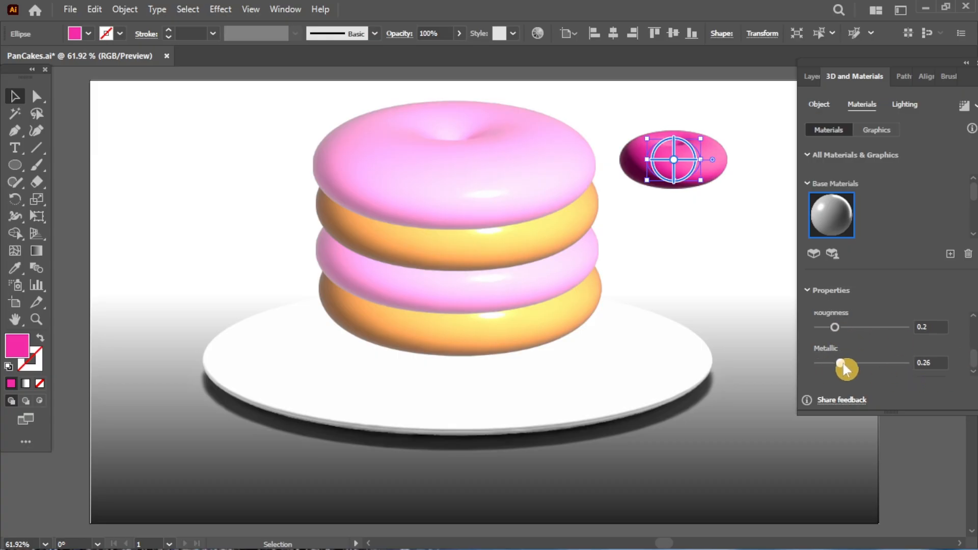
- Light the small ring with 189% intensity, 180° rotation, 64° height, 39% softness and 162% ambient intensity
{"action": "left_click", "coordinate": [905, 104]}
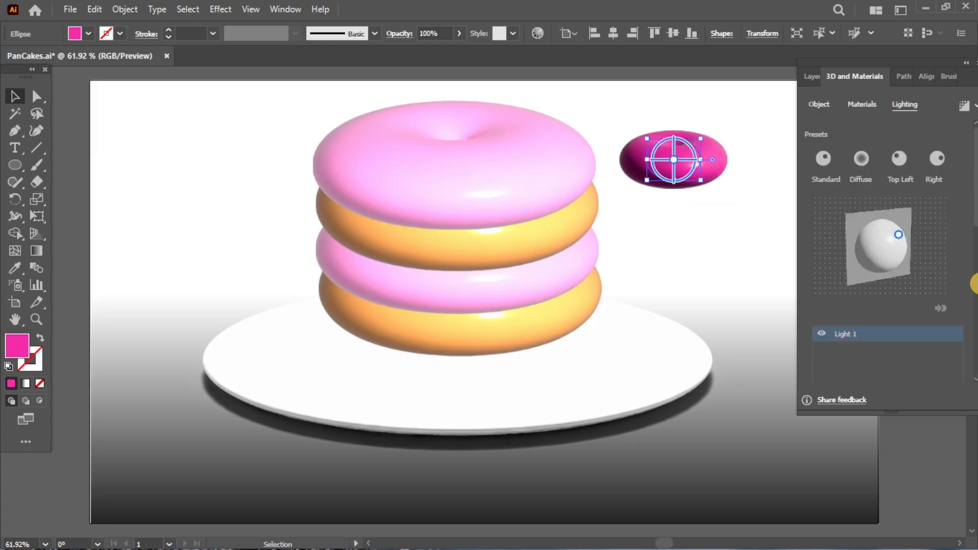
{"action": "scroll", "coordinate": [973, 283], "scroll_direction": "down", "scroll_amount": 3}
{"action": "left_click_drag", "start_coordinate": [851, 204], "coordinate": [897, 204]}
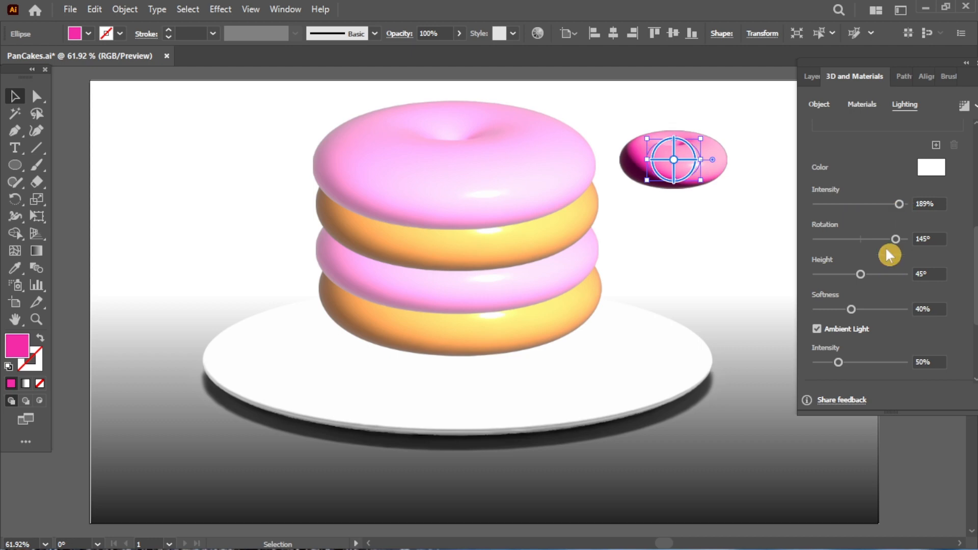
{"action": "mouse_move", "coordinate": [895, 239]}
{"action": "left_mouse_down"}
{"action": "mouse_move", "coordinate": [869, 245]}
{"action": "mouse_move", "coordinate": [911, 241]}
{"action": "left_mouse_up"}
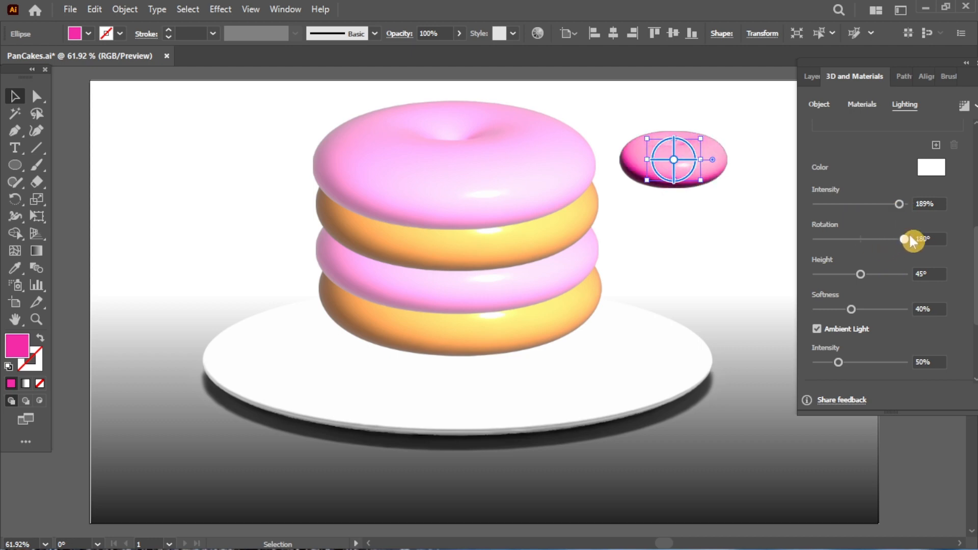
{"action": "left_click_drag", "start_coordinate": [860, 274], "coordinate": [882, 274]}
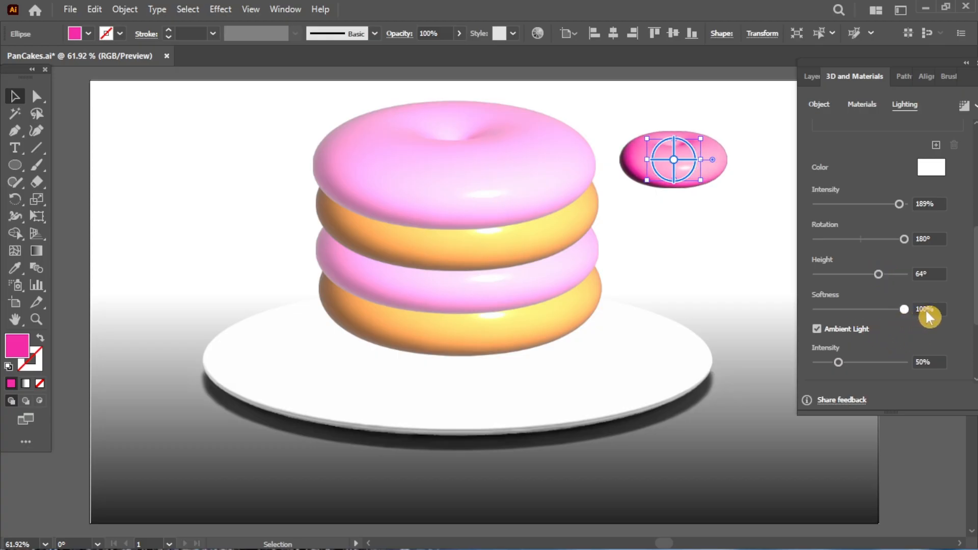
{"action": "left_click_drag", "start_coordinate": [854, 315], "coordinate": [851, 311]}
{"action": "left_click_drag", "start_coordinate": [838, 363], "coordinate": [884, 365]}
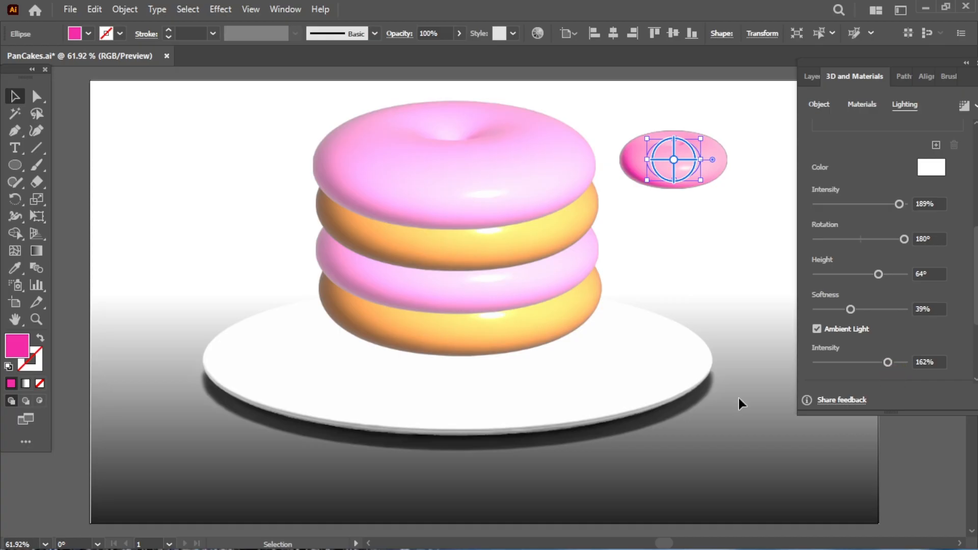
- Recolour the small ring to magenta (d316a2)
{"action": "double_click", "coordinate": [17, 346]}
{"action": "left_click", "coordinate": [197, 364]}
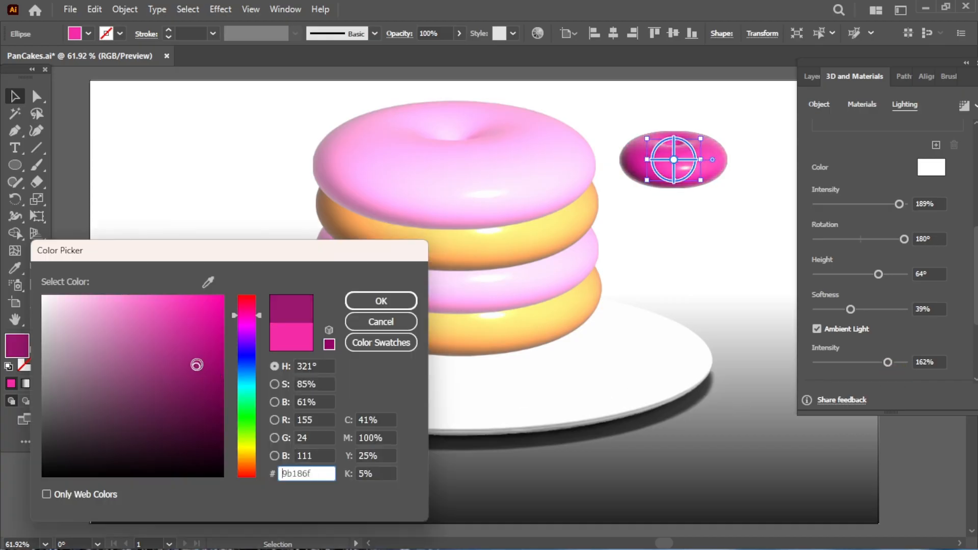
{"action": "left_click", "coordinate": [182, 363]}
{"action": "mouse_move", "coordinate": [245, 316]}
{"action": "left_mouse_down"}
{"action": "mouse_move", "coordinate": [203, 333]}
{"action": "mouse_move", "coordinate": [210, 316]}
{"action": "mouse_move", "coordinate": [205, 326]}
{"action": "left_mouse_up"}
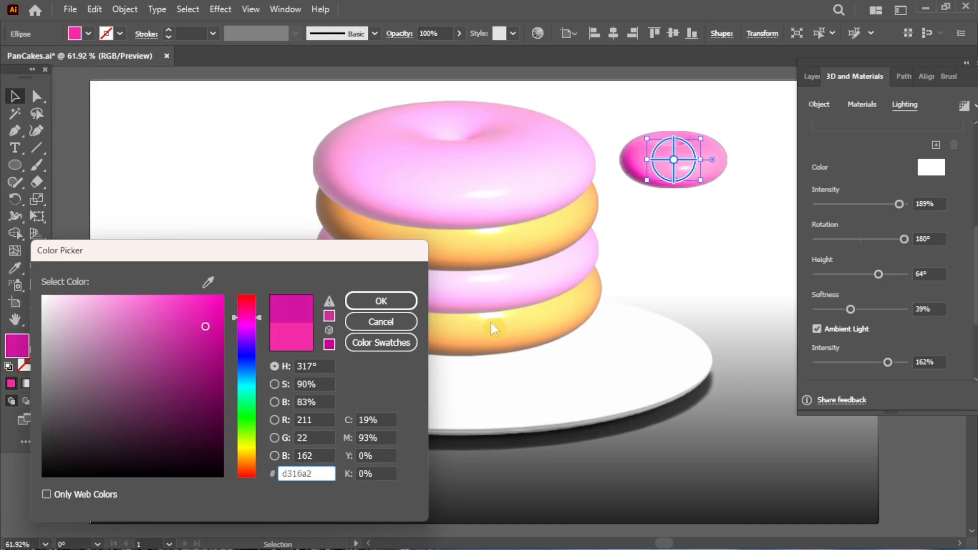
{"action": "left_click", "coordinate": [387, 301]}
- Lower the small ring's light intensity to 57%, then shrink and slightly rotate the ring
{"action": "left_click_drag", "start_coordinate": [898, 204], "coordinate": [840, 213]}
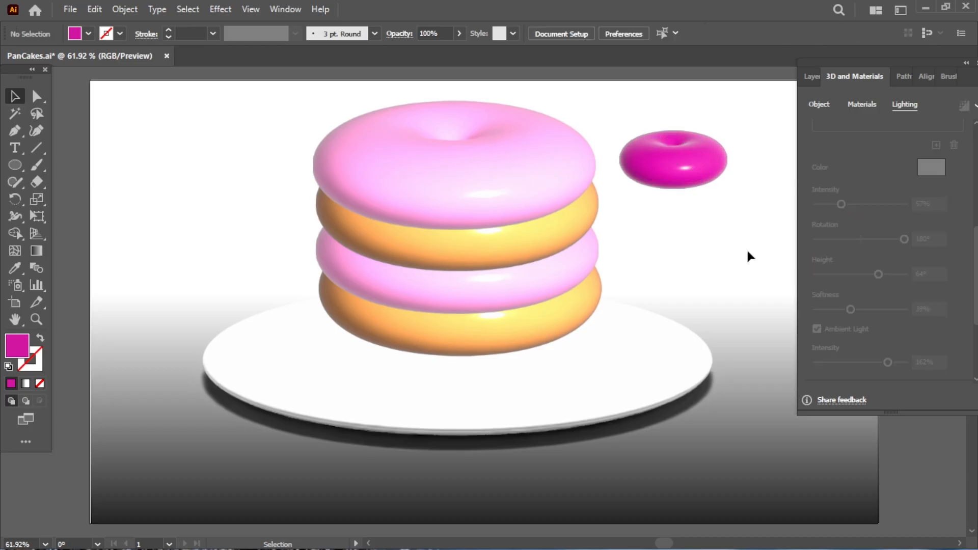
{"action": "left_click", "coordinate": [697, 208]}
{"action": "left_click", "coordinate": [677, 176]}
{"action": "left_click_drag", "start_coordinate": [702, 174], "coordinate": [665, 126]}
{"action": "left_click", "coordinate": [704, 250]}
{"action": "left_click", "coordinate": [673, 158]}
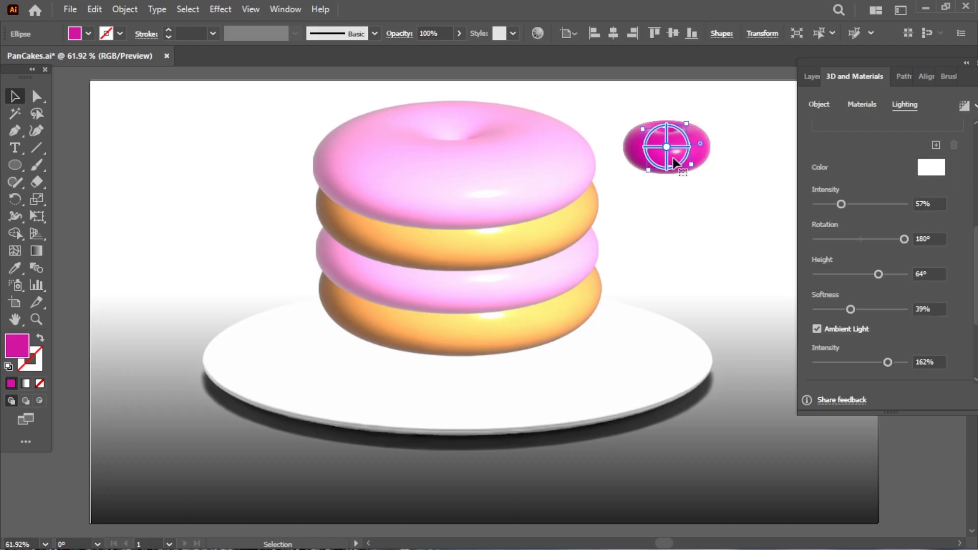
- Change the small ring's fill to vivid pink (ef0f9f) and reselect the ring
{"action": "double_click", "coordinate": [16, 346]}
{"action": "mouse_move", "coordinate": [248, 319]}
{"action": "left_mouse_down"}
{"action": "mouse_move", "coordinate": [207, 319]}
{"action": "mouse_move", "coordinate": [226, 276]}
{"action": "mouse_move", "coordinate": [213, 305]}
{"action": "left_mouse_up"}
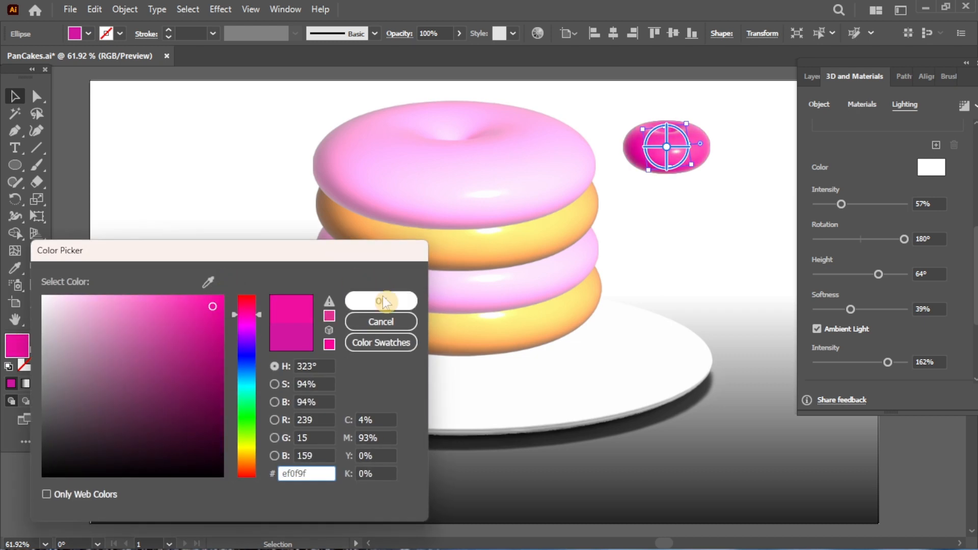
{"action": "left_click", "coordinate": [381, 300]}
{"action": "left_click", "coordinate": [624, 258]}
{"action": "left_click", "coordinate": [673, 156]}
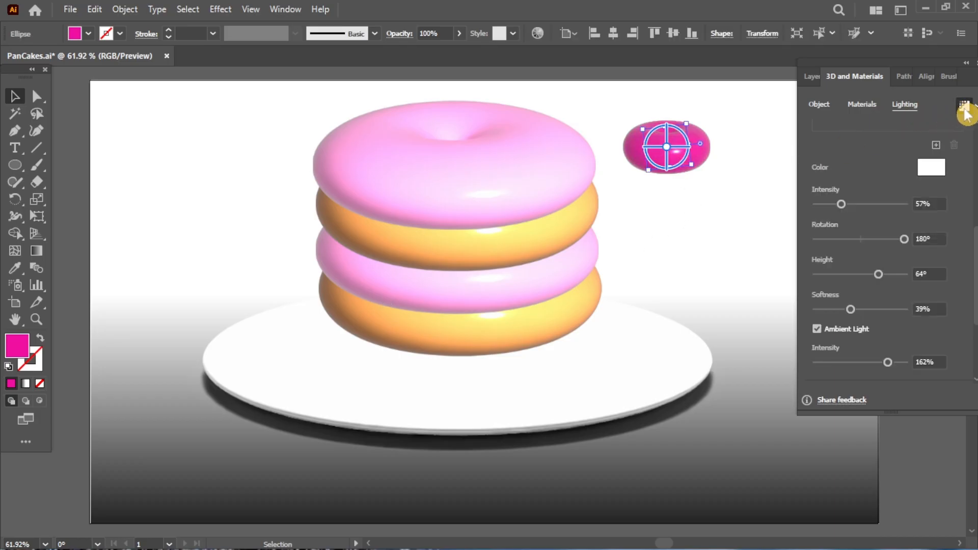
- Duplicate the vivid pink ring twice, arranging the three rings in a column beside the pancake stack
{"action": "left_click", "coordinate": [740, 231]}
{"action": "left_click_drag", "start_coordinate": [683, 157], "coordinate": [705, 171]}
{"action": "left_click", "coordinate": [728, 259]}
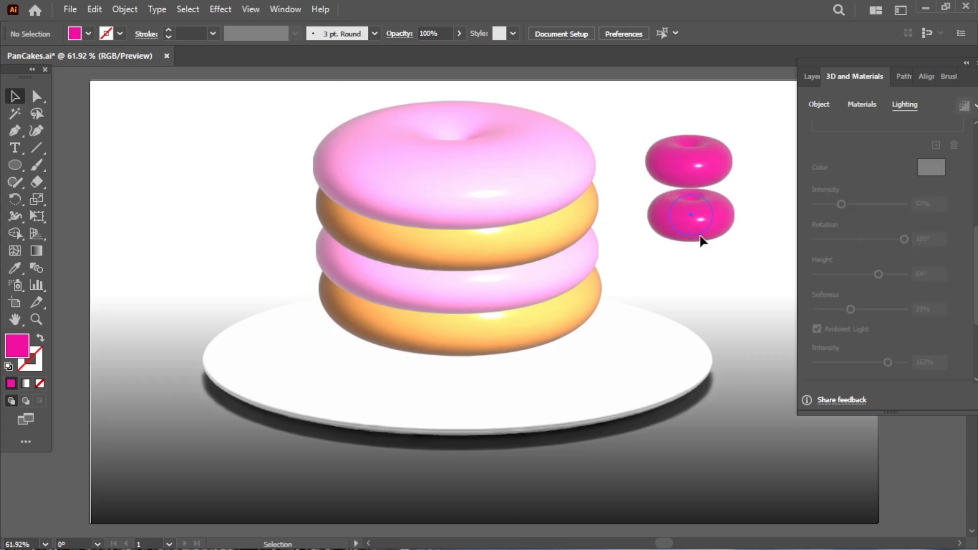
{"action": "left_click_drag", "start_coordinate": [700, 236], "coordinate": [715, 291]}
- Recolour the lowest small ring to beige (d8c0ad)
{"action": "double_click", "coordinate": [17, 346]}
{"action": "left_click", "coordinate": [246, 465]}
{"action": "mouse_move", "coordinate": [63, 302]}
{"action": "left_mouse_down"}
{"action": "mouse_move", "coordinate": [50, 304]}
{"action": "mouse_move", "coordinate": [62, 346]}
{"action": "mouse_move", "coordinate": [78, 323]}
{"action": "left_mouse_up"}
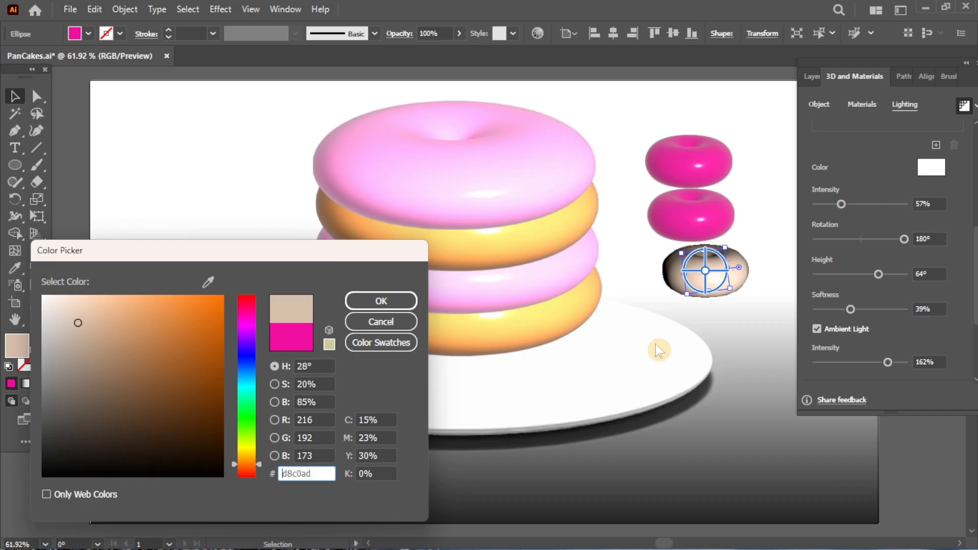
{"action": "key", "text": "Return"}
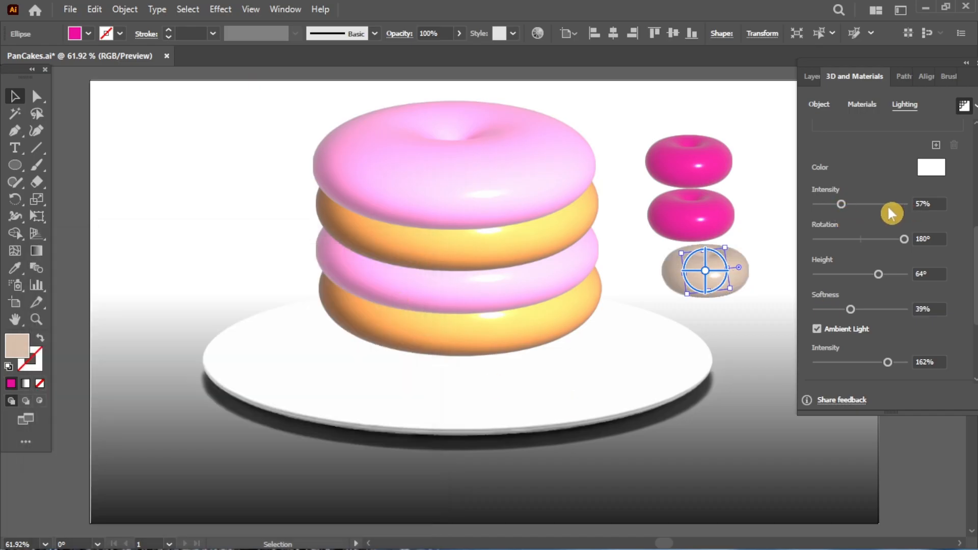
- Raise the lowest small ring's light intensity to 200% and change its fill to light orange
{"action": "left_click_drag", "start_coordinate": [841, 204], "coordinate": [905, 205]}
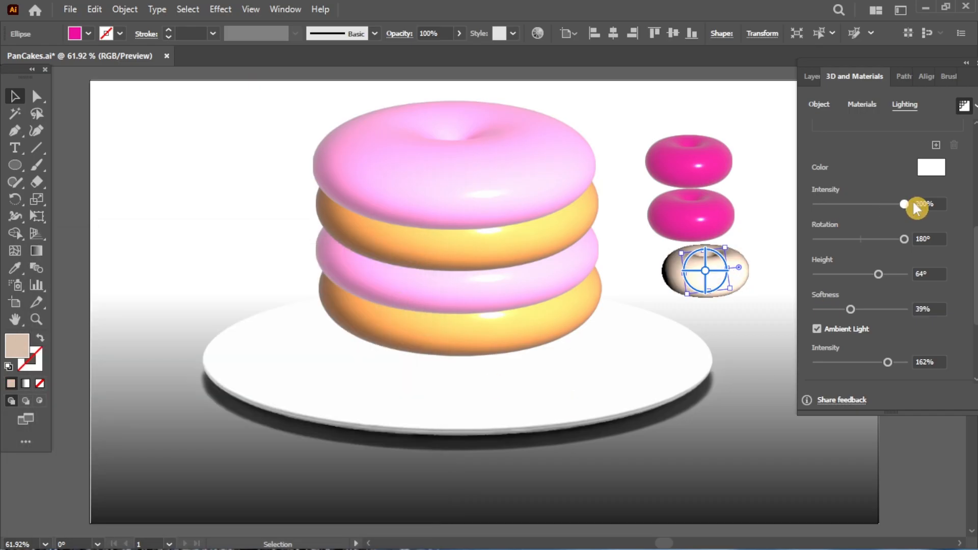
{"action": "double_click", "coordinate": [20, 348]}
{"action": "mouse_move", "coordinate": [119, 307]}
{"action": "left_mouse_down"}
{"action": "mouse_move", "coordinate": [152, 309]}
{"action": "mouse_move", "coordinate": [81, 292]}
{"action": "mouse_move", "coordinate": [146, 312]}
{"action": "left_mouse_up"}
{"action": "left_click", "coordinate": [363, 302]}
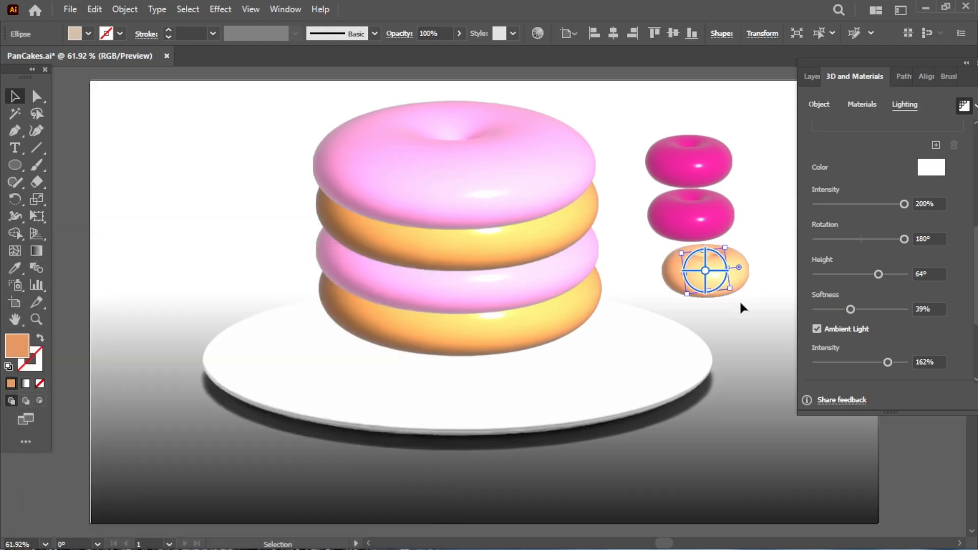
- Sandwich the light orange ring between the two pink rings, closing the gaps to form a small macaron
{"action": "left_click_drag", "start_coordinate": [714, 268], "coordinate": [697, 174]}
{"action": "left_click", "coordinate": [704, 244]}
{"action": "left_click_drag", "start_coordinate": [699, 227], "coordinate": [700, 210]}
{"action": "left_click", "coordinate": [726, 284]}
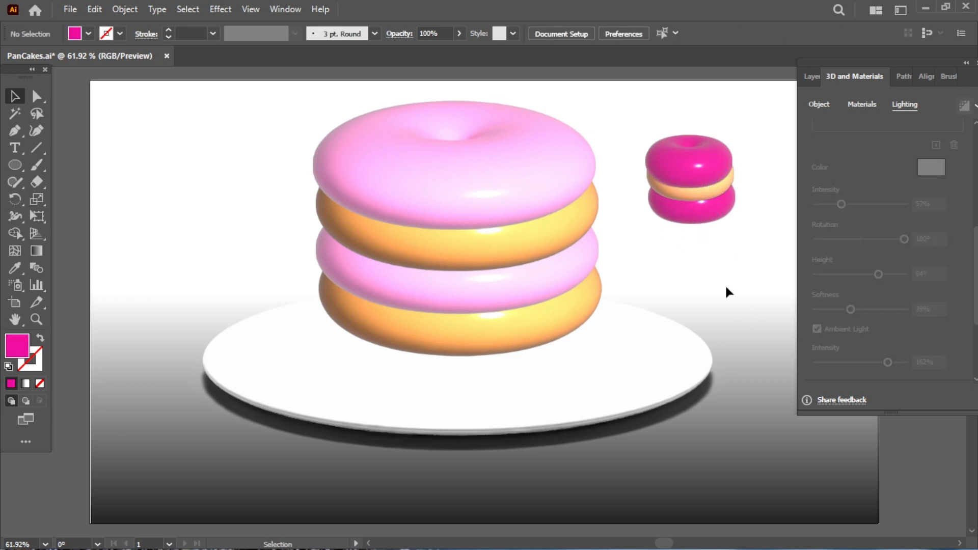
- Group the three small rings as one topping and place it, scaled down, on the top pancake
{"action": "left_click", "coordinate": [722, 214]}
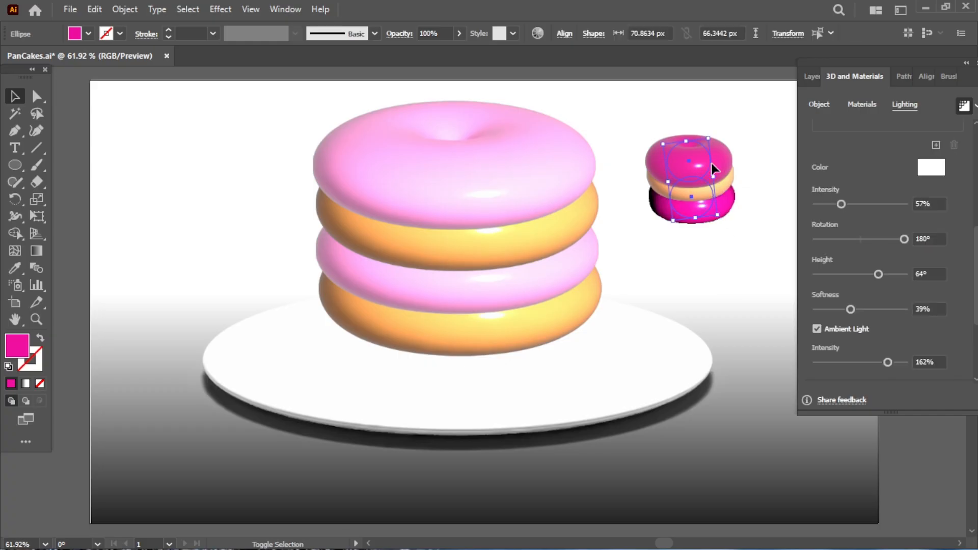
{"action": "left_click_drag", "start_coordinate": [711, 163], "coordinate": [461, 129]}
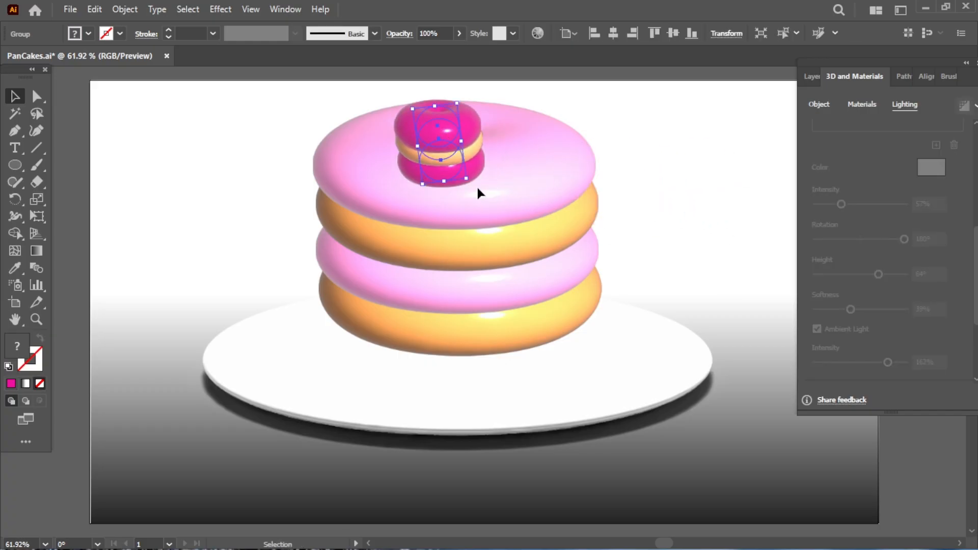
{"action": "left_click_drag", "start_coordinate": [466, 178], "coordinate": [461, 191]}
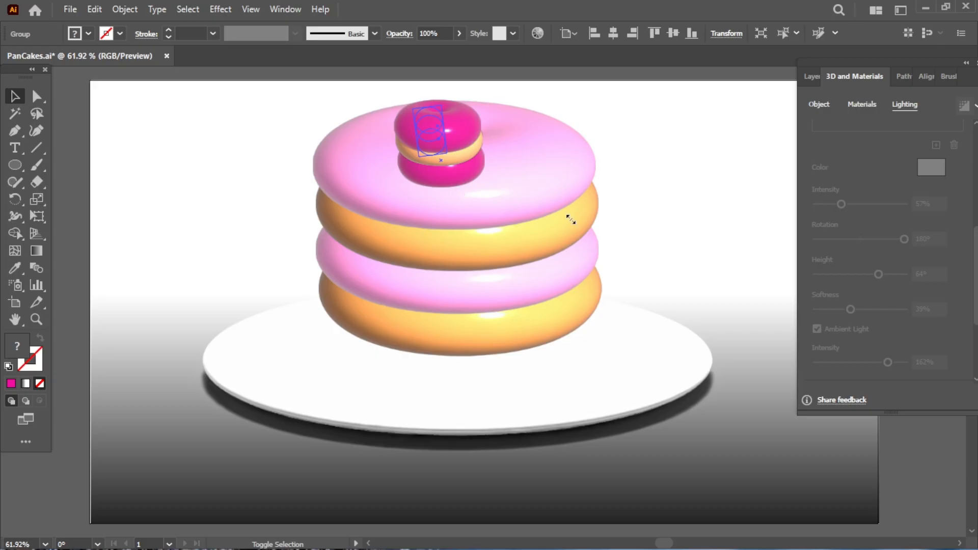
{"action": "left_click_drag", "start_coordinate": [571, 220], "coordinate": [570, 220]}
{"action": "left_click", "coordinate": [661, 257]}
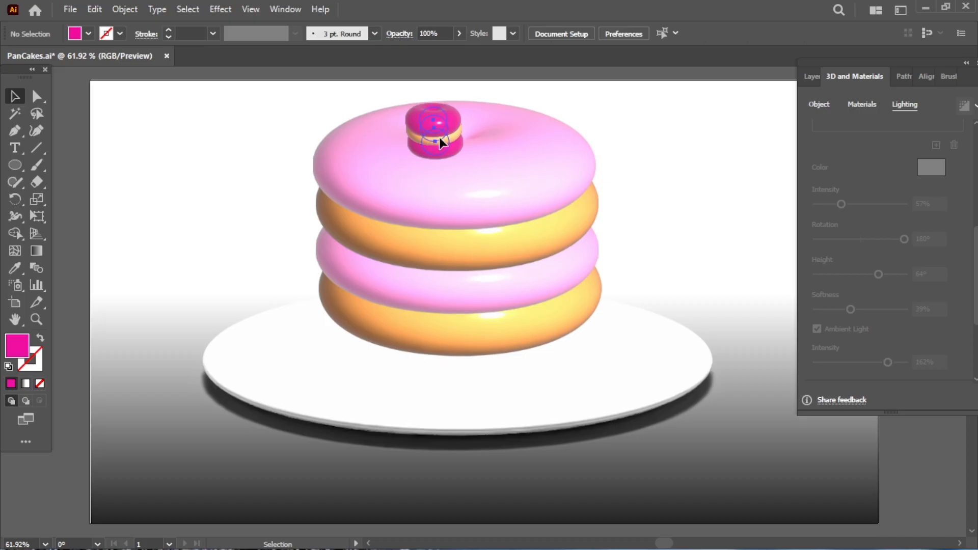
- Duplicate the topping beside the first on the top pancake and place another copy on the blank area beside the stack
{"action": "left_click_drag", "start_coordinate": [440, 143], "coordinate": [497, 142]}
{"action": "left_click", "coordinate": [723, 262]}
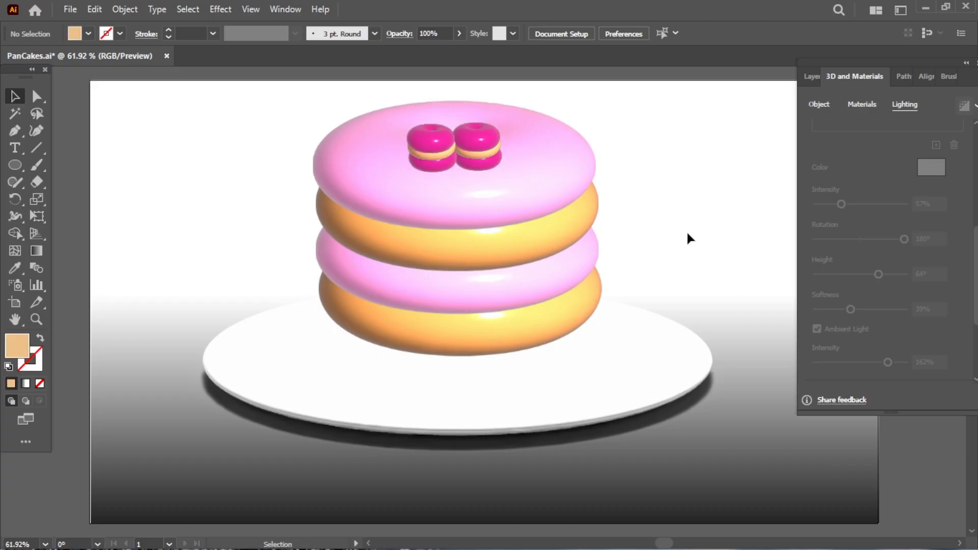
{"action": "left_click_drag", "start_coordinate": [481, 152], "coordinate": [671, 160]}
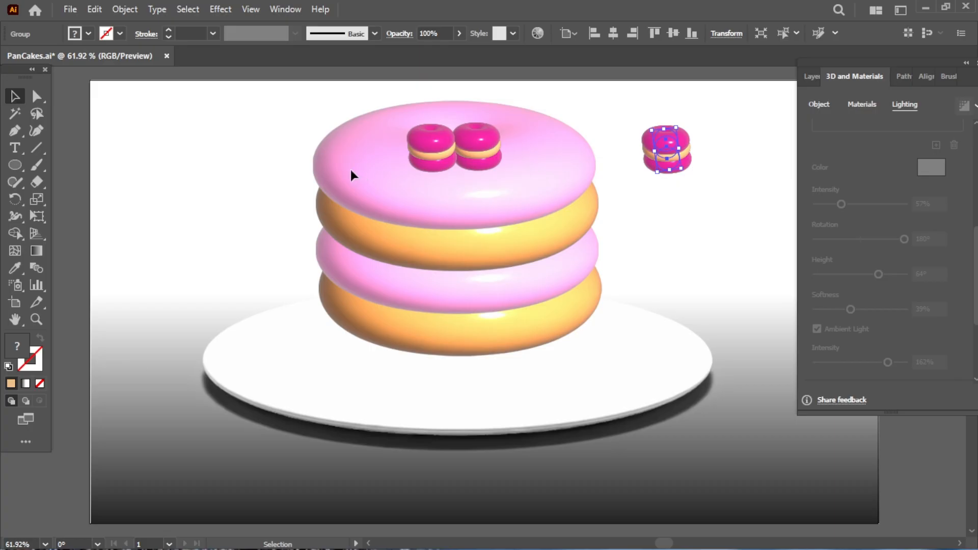
{"action": "left_click", "coordinate": [674, 218]}
- Recolour the middle ring of the separate topping to off-white (efe9e6) inside its group
{"action": "double_click", "coordinate": [670, 159]}
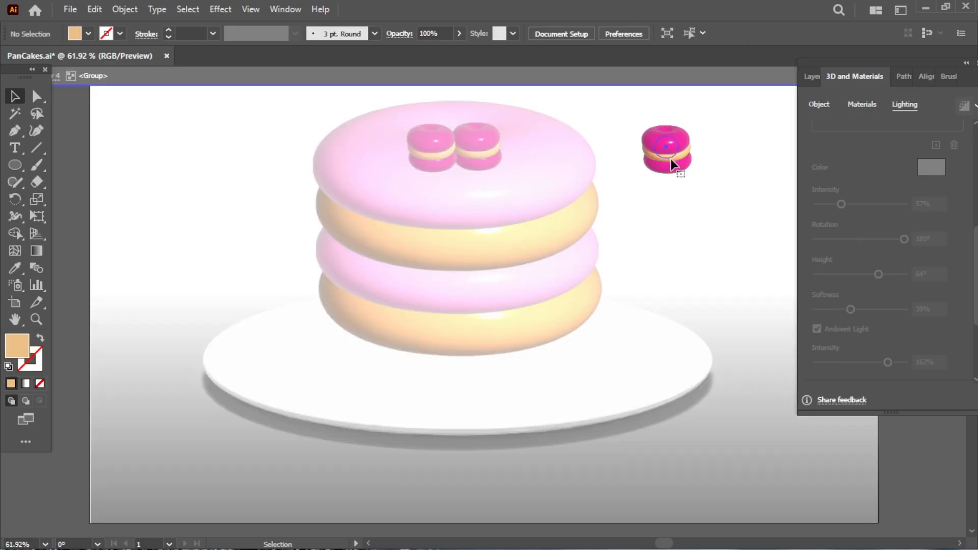
{"action": "left_click", "coordinate": [670, 159]}
{"action": "double_click", "coordinate": [17, 345]}
{"action": "left_click", "coordinate": [50, 306]}
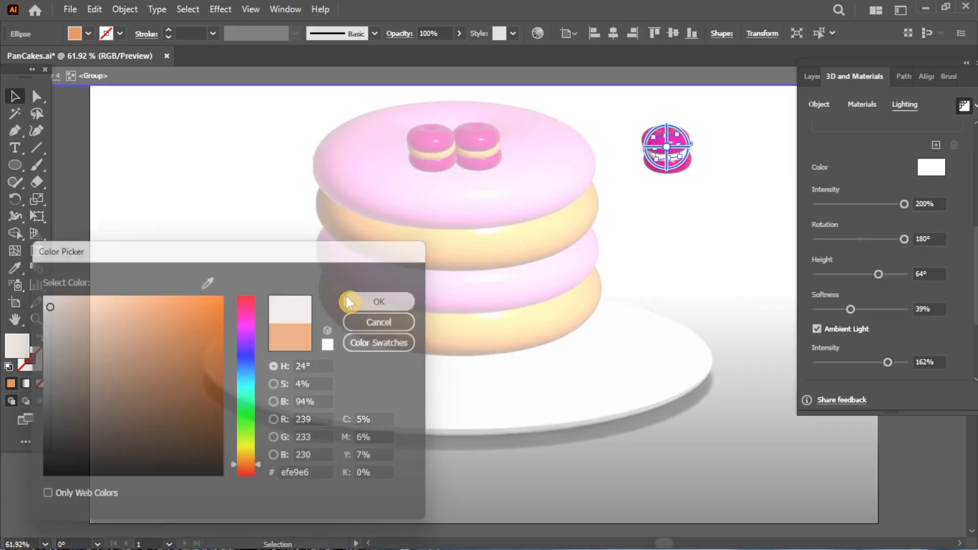
{"action": "left_click", "coordinate": [348, 300]}
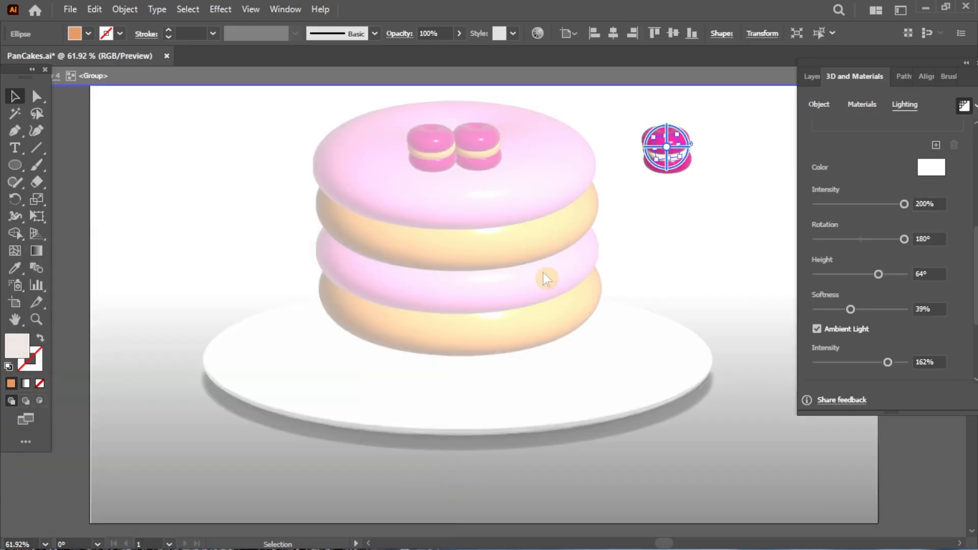
{"action": "left_click", "coordinate": [690, 198]}
- Recolour the upper ring of the separate topping to pale pink and leave group isolation
{"action": "left_click", "coordinate": [670, 148]}
{"action": "double_click", "coordinate": [17, 345]}
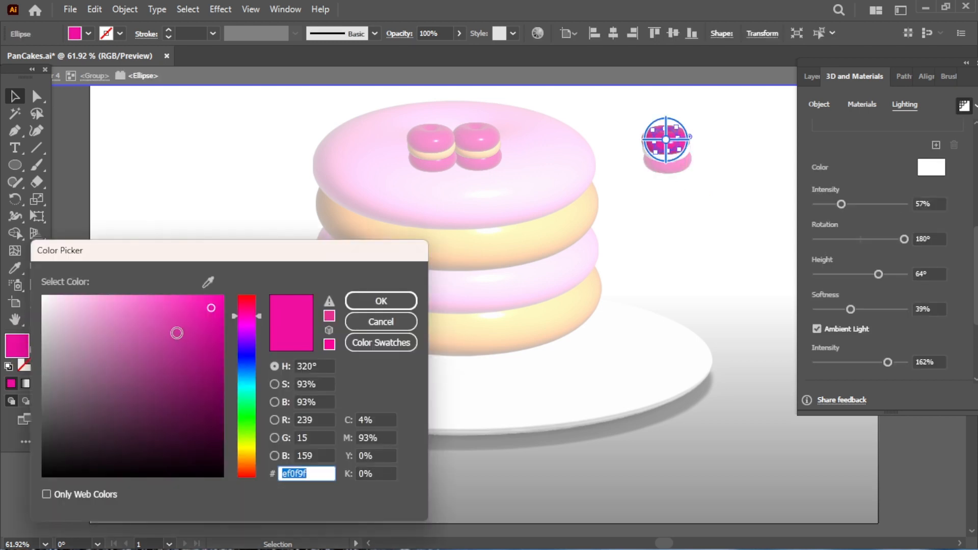
{"action": "left_click", "coordinate": [85, 305]}
{"action": "left_click", "coordinate": [94, 301]}
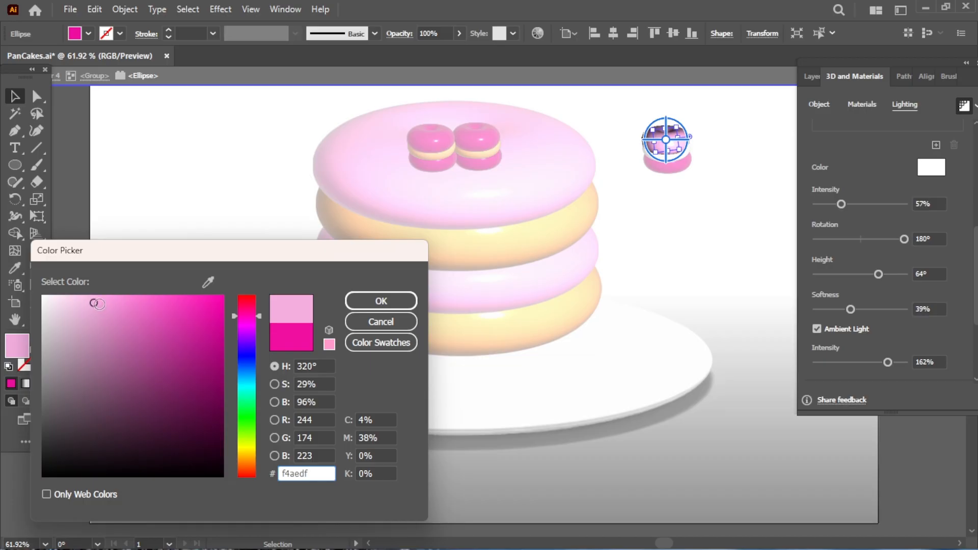
{"action": "left_click", "coordinate": [250, 322]}
{"action": "left_click", "coordinate": [107, 304]}
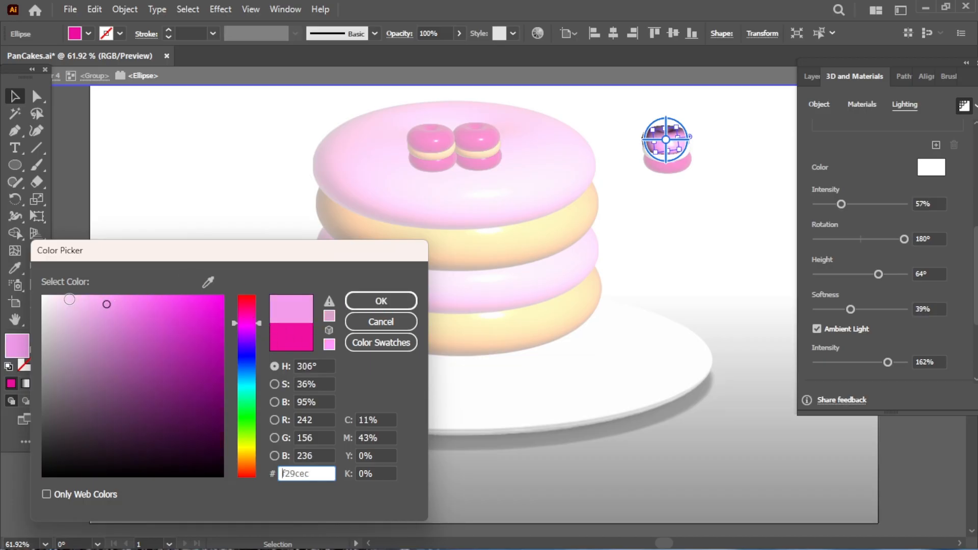
{"action": "left_click_drag", "start_coordinate": [69, 299], "coordinate": [88, 299]}
{"action": "left_click", "coordinate": [381, 300]}
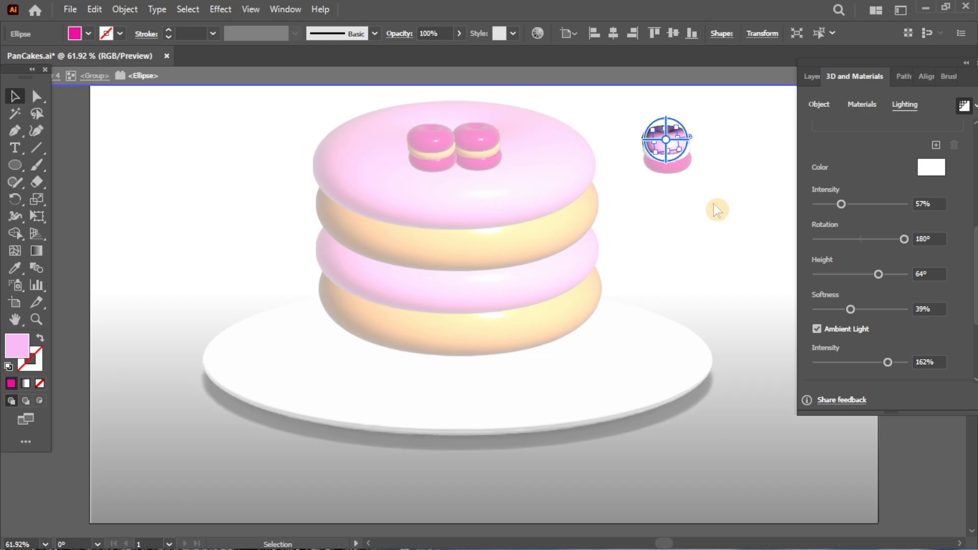
{"action": "left_click", "coordinate": [702, 175]}
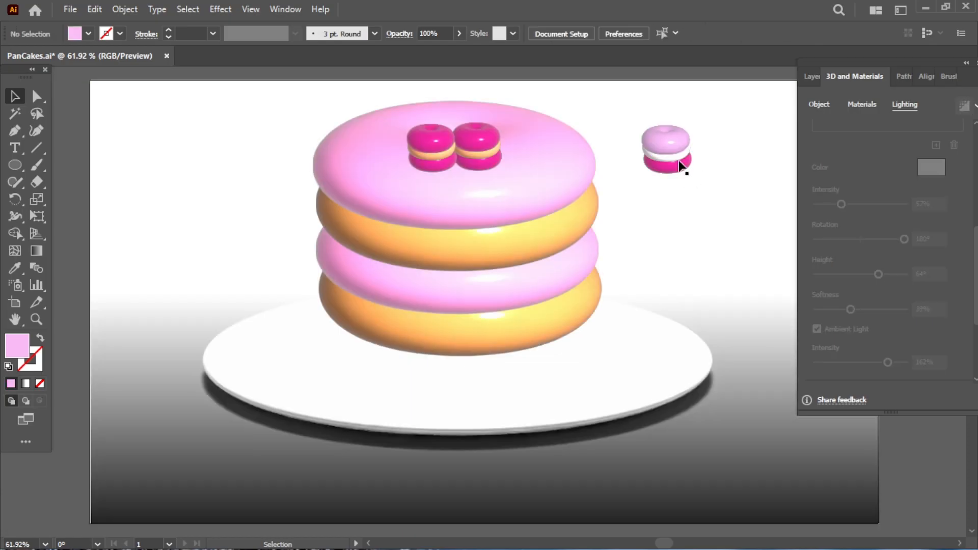
- Match the lower ring of the separate topping to its pale pink upper ring with the Eyedropper
{"action": "left_click", "coordinate": [674, 173]}
{"action": "double_click", "coordinate": [662, 170]}
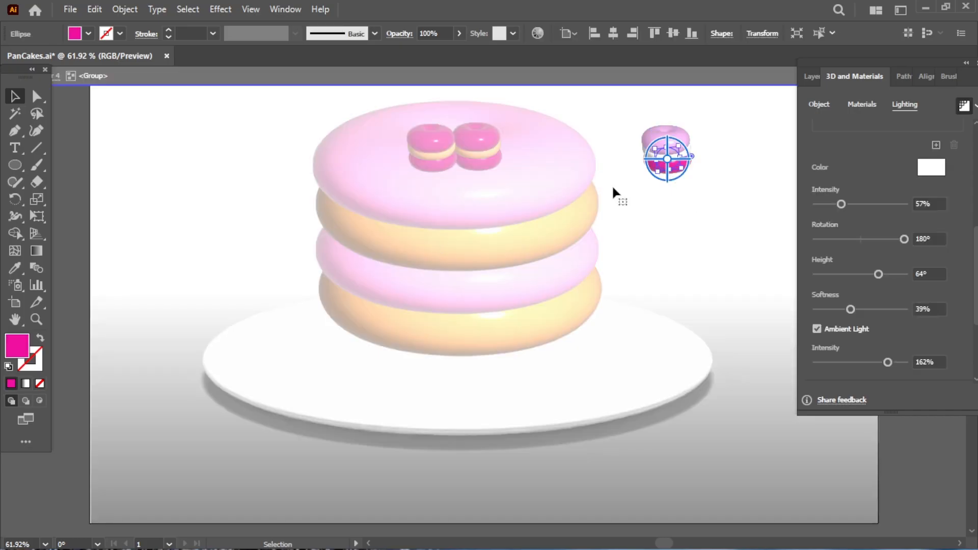
{"action": "left_click", "coordinate": [14, 268]}
{"action": "left_click", "coordinate": [677, 143]}
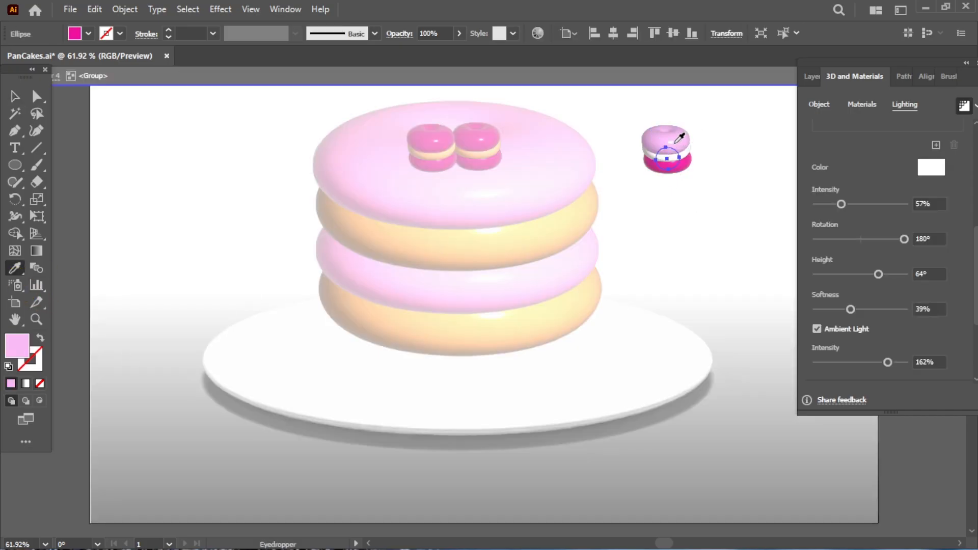
{"action": "key", "text": "v"}
{"action": "left_click", "coordinate": [715, 274]}
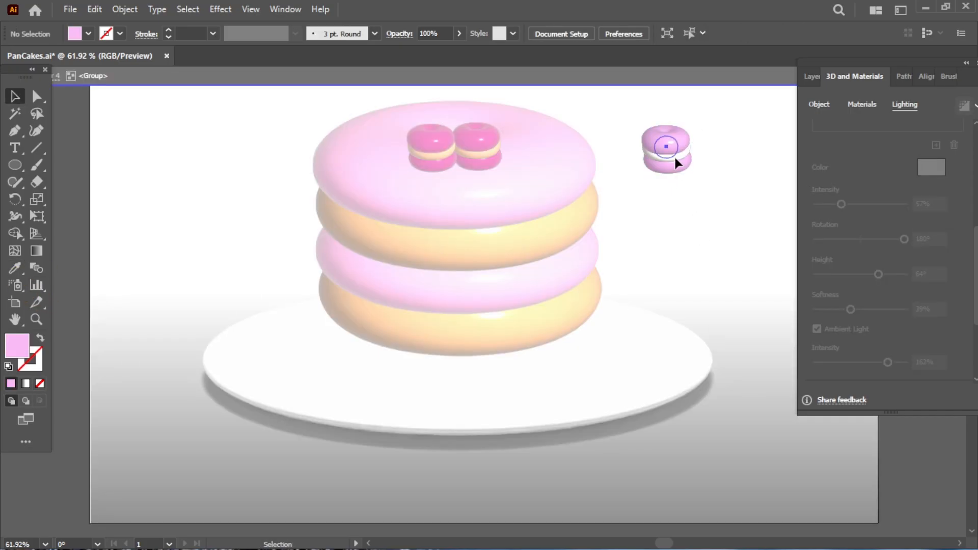
- Place the pale pink topping on the stack, centred above and in front of the two magenta toppings
{"action": "left_click_drag", "start_coordinate": [667, 154], "coordinate": [451, 129]}
{"action": "left_click", "coordinate": [710, 273]}
{"action": "left_click", "coordinate": [437, 151]}
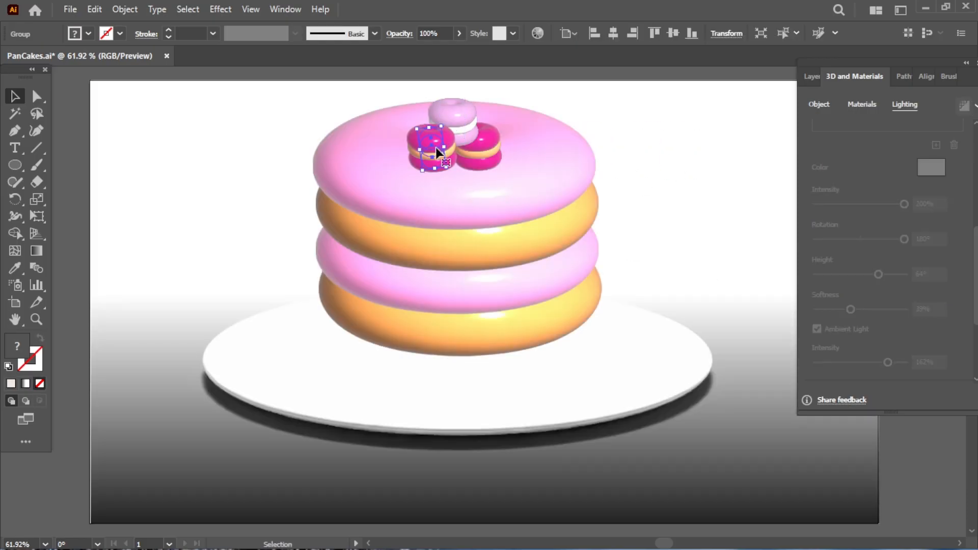
{"action": "left_click", "coordinate": [607, 232]}
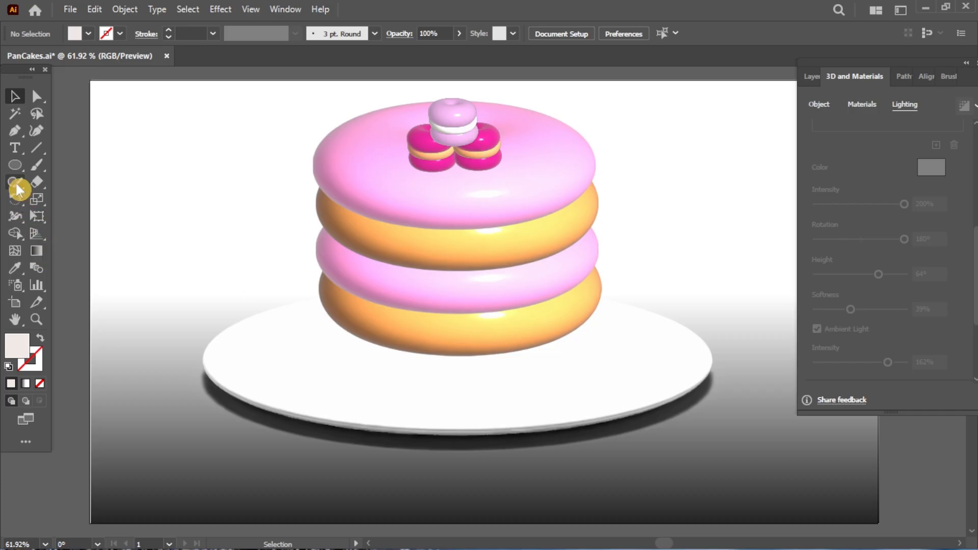
- Draw a tall, narrow ellipse on the blank area beside the stack and fill it with bright green
{"action": "left_click", "coordinate": [15, 165]}
{"action": "left_click_drag", "start_coordinate": [698, 123], "coordinate": [745, 257]}
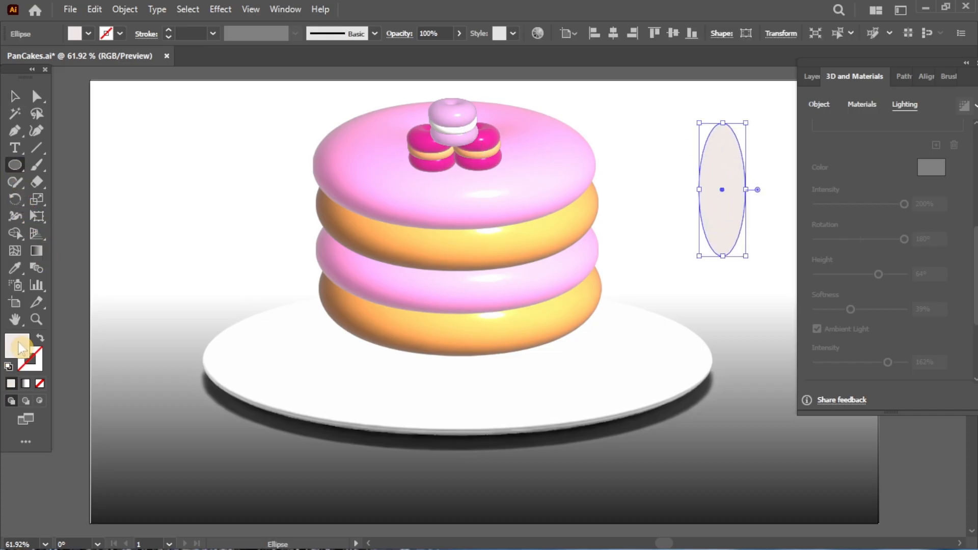
{"action": "double_click", "coordinate": [16, 345]}
{"action": "left_click", "coordinate": [246, 413]}
{"action": "left_click", "coordinate": [182, 303]}
{"action": "left_click_drag", "start_coordinate": [181, 303], "coordinate": [210, 300]}
{"action": "left_click", "coordinate": [379, 307]}
{"action": "left_click", "coordinate": [734, 279]}
{"action": "left_click", "coordinate": [523, 307]}
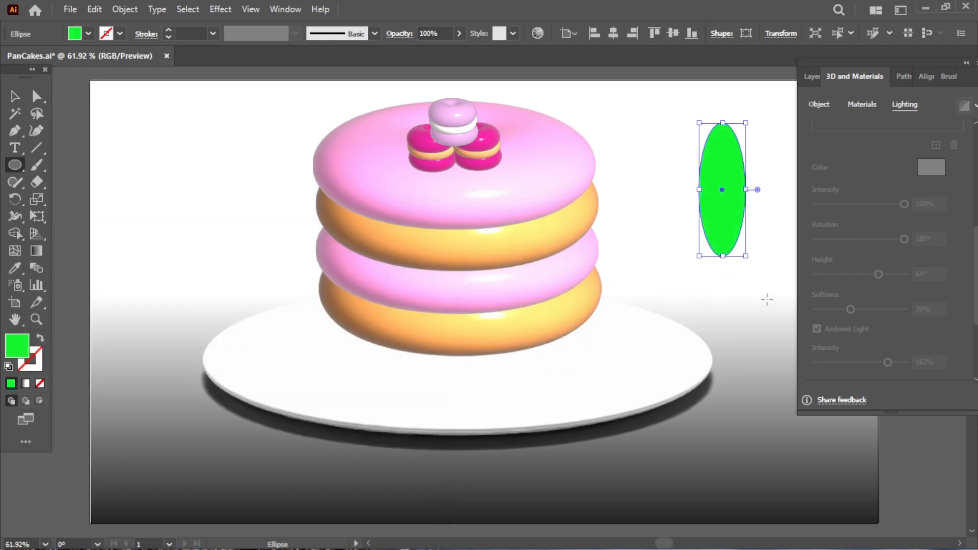
- Convert the green ellipse's bottom and top anchor points to corners to form a pointed leaf
{"action": "key", "text": "a"}
{"action": "left_click", "coordinate": [722, 257]}
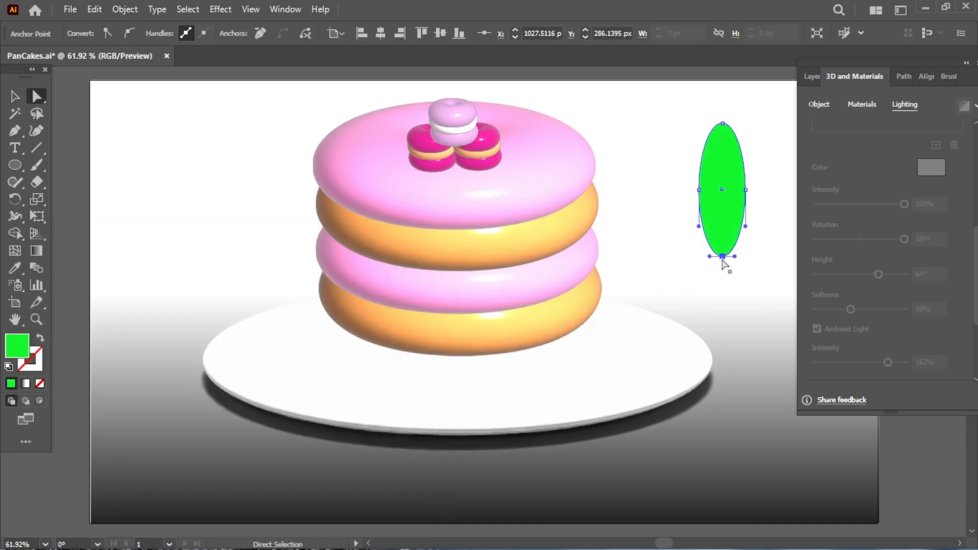
{"action": "left_click", "coordinate": [108, 34]}
{"action": "key", "text": "v"}
{"action": "left_click", "coordinate": [747, 277]}
{"action": "left_click_drag", "start_coordinate": [717, 218], "coordinate": [701, 210]}
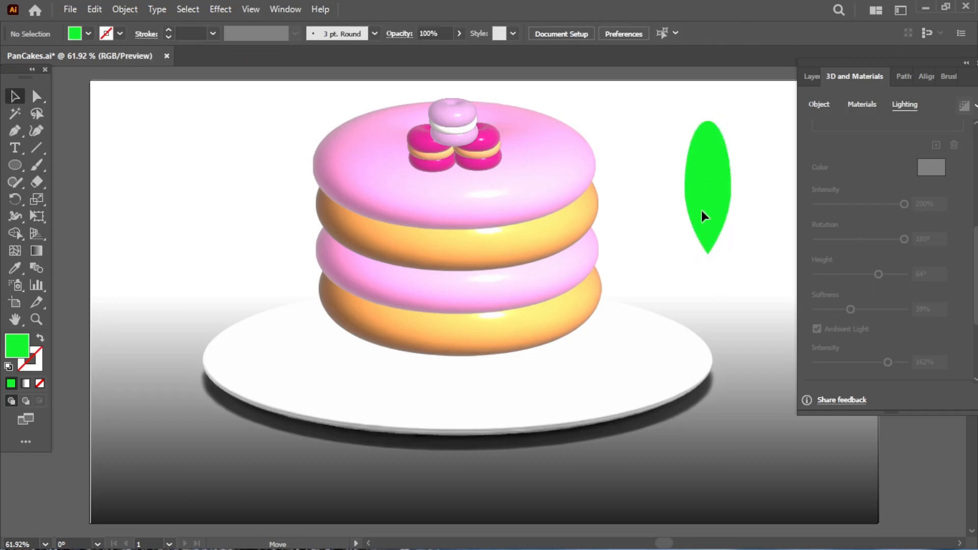
{"action": "key", "text": "a"}
{"action": "left_click", "coordinate": [707, 121]}
{"action": "left_click", "coordinate": [109, 33]}
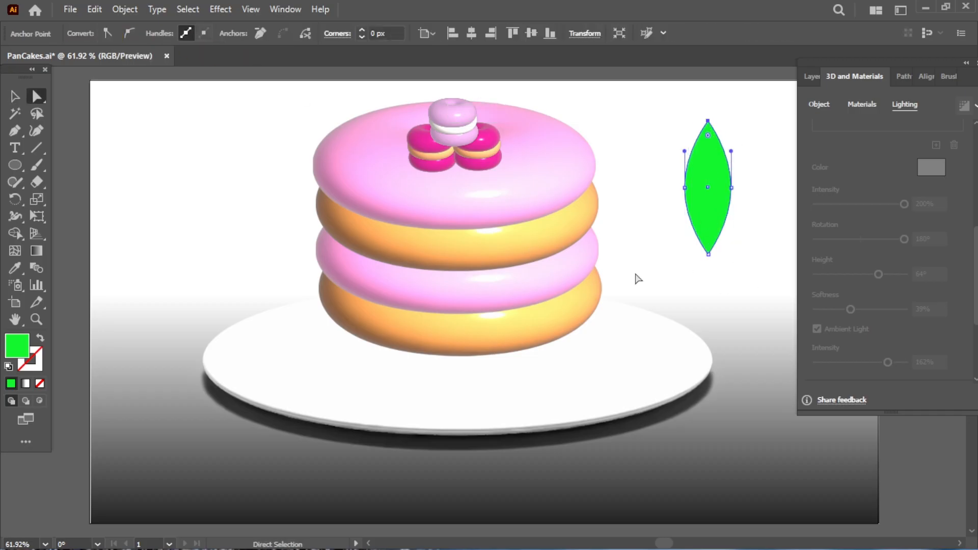
{"action": "left_click", "coordinate": [751, 276]}
- Inflate the green leaf in 3D with 0 px depth and set its material roughness to 0.13
{"action": "left_click", "coordinate": [707, 230]}
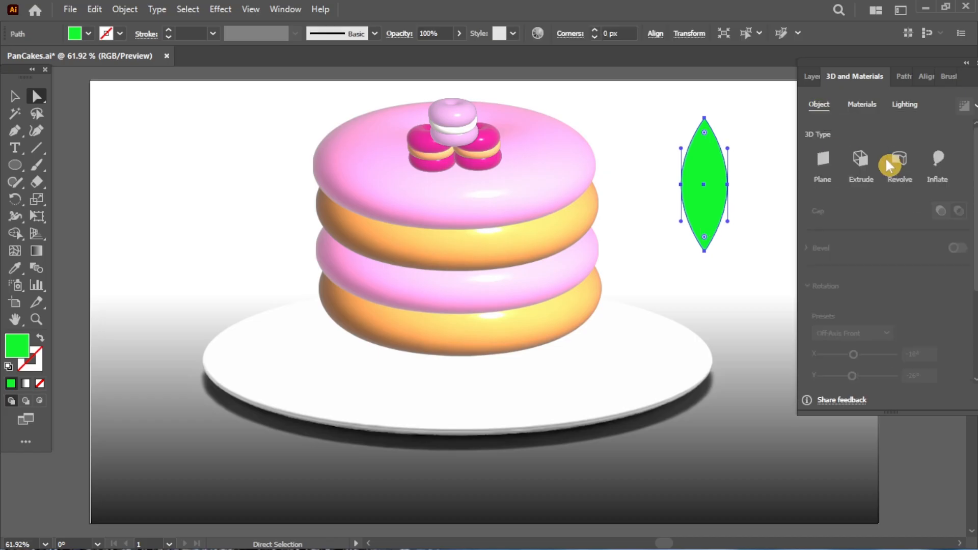
{"action": "left_click", "coordinate": [937, 165]}
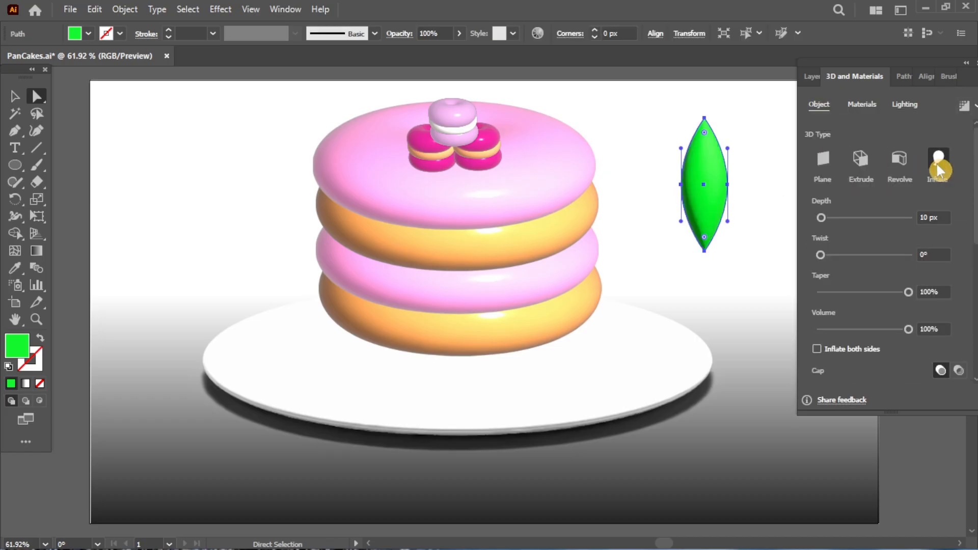
{"action": "left_click_drag", "start_coordinate": [821, 218], "coordinate": [810, 220]}
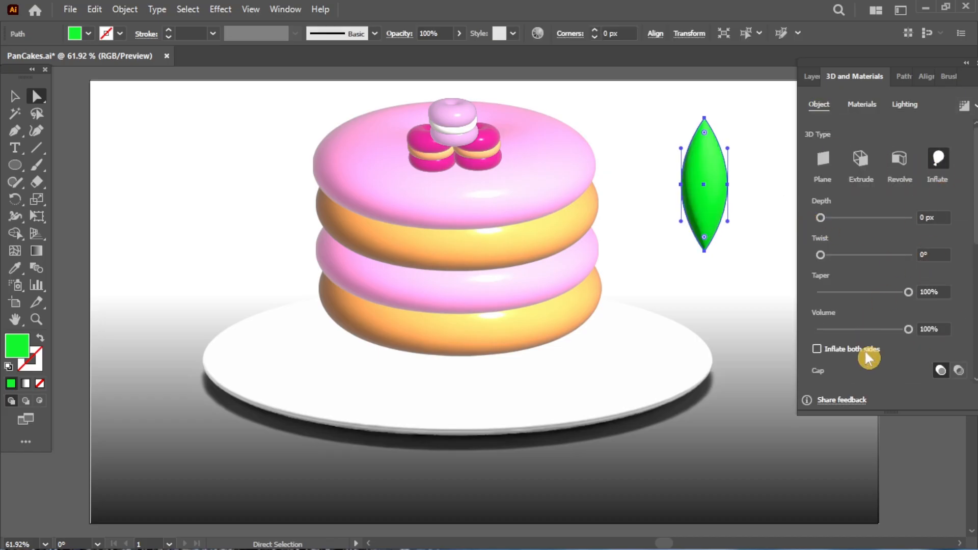
{"action": "left_click", "coordinate": [862, 104]}
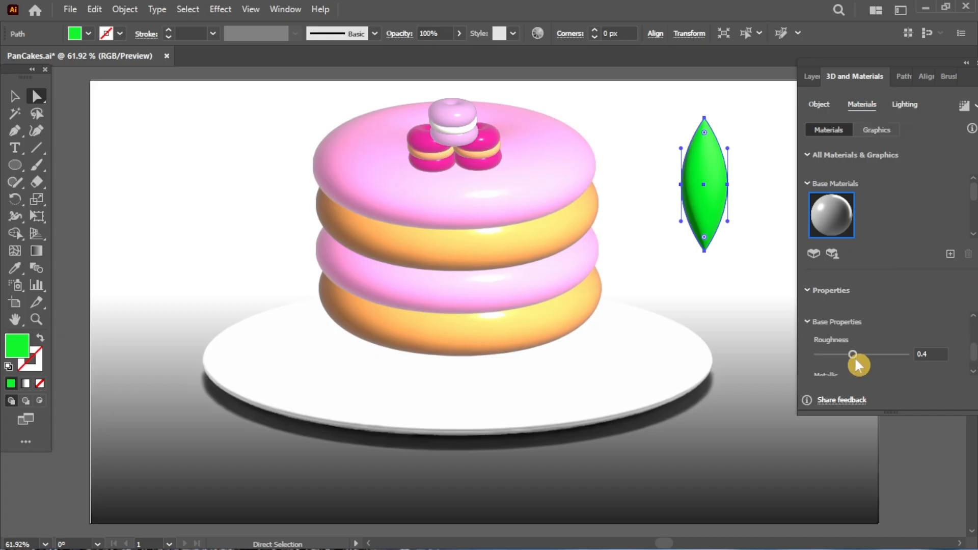
{"action": "left_click_drag", "start_coordinate": [855, 356], "coordinate": [830, 355]}
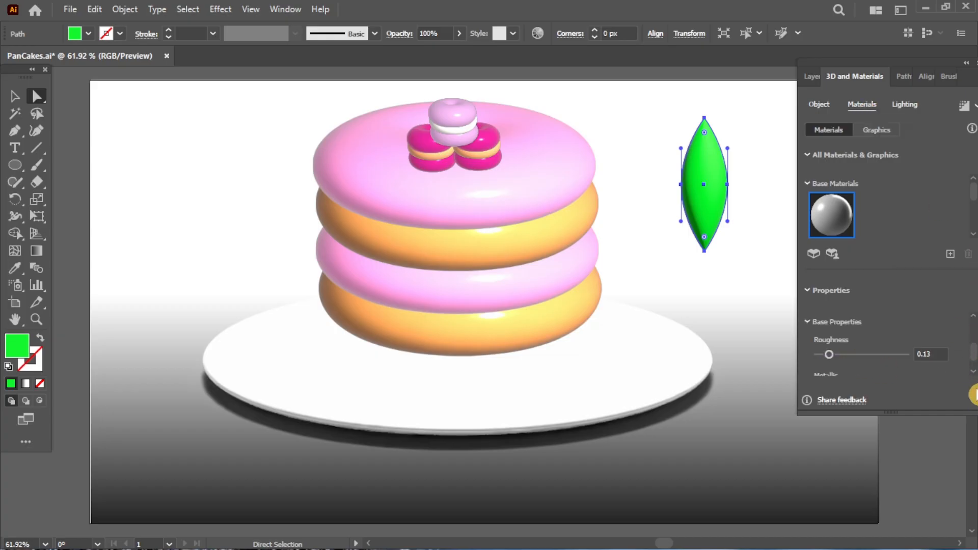
- Set the leaf material's metallic value to 0.21 and fine-tune its roughness
{"action": "scroll", "coordinate": [970, 357], "scroll_direction": "down", "scroll_amount": 1}
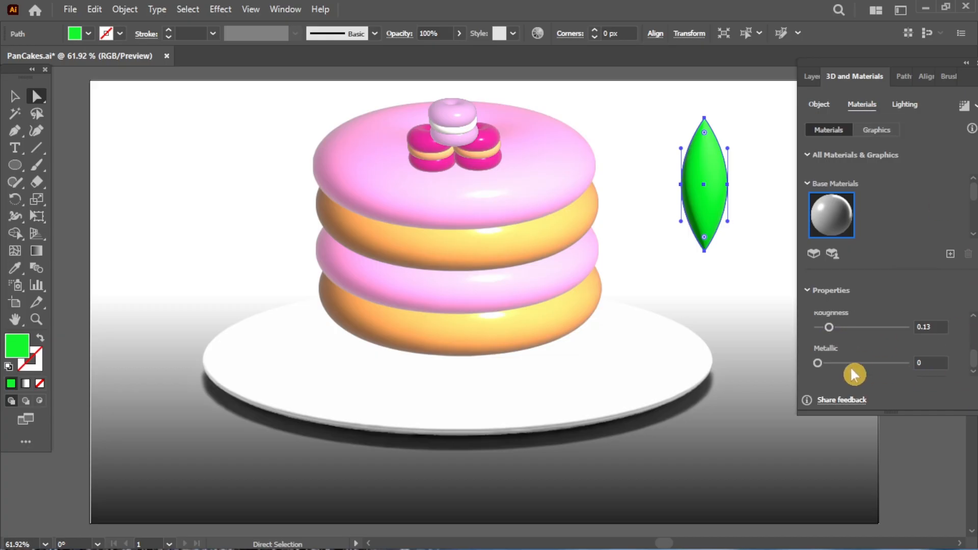
{"action": "mouse_move", "coordinate": [818, 363]}
{"action": "left_mouse_down"}
{"action": "mouse_move", "coordinate": [841, 365]}
{"action": "mouse_move", "coordinate": [826, 363]}
{"action": "left_mouse_up"}
{"action": "left_click_drag", "start_coordinate": [830, 327], "coordinate": [823, 327]}
{"action": "left_click_drag", "start_coordinate": [827, 363], "coordinate": [836, 364]}
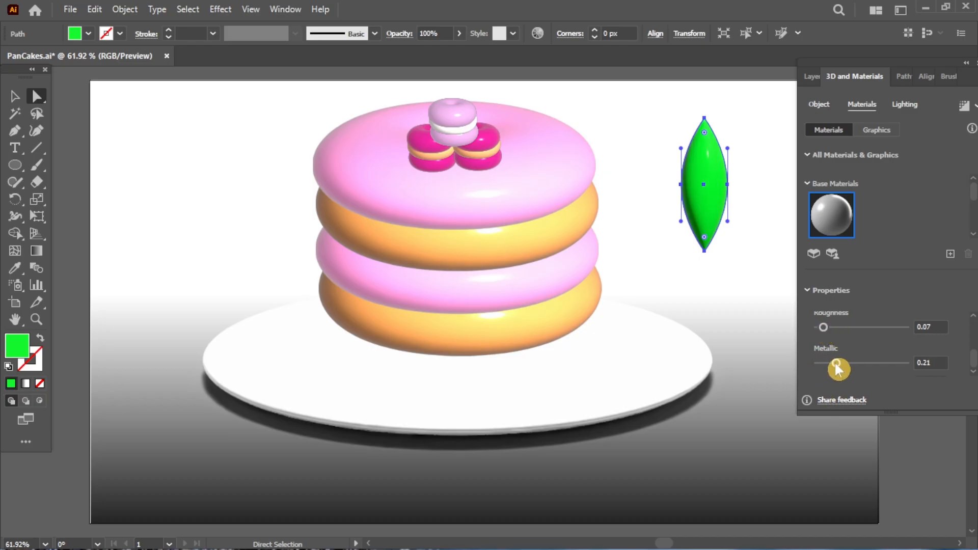
{"action": "left_click_drag", "start_coordinate": [824, 327], "coordinate": [831, 328]}
- Light the leaf with 125% intensity, 51° rotation, 69° height, 51% softness and 123% ambient intensity
{"action": "left_click", "coordinate": [904, 104]}
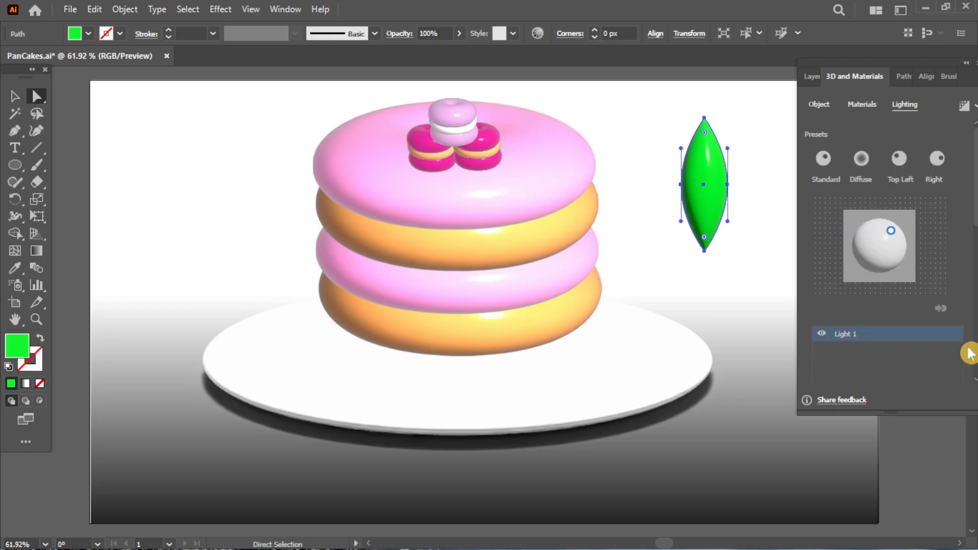
{"action": "scroll", "coordinate": [887, 305], "scroll_direction": "down", "scroll_amount": 5}
{"action": "left_click_drag", "start_coordinate": [861, 205], "coordinate": [872, 203]}
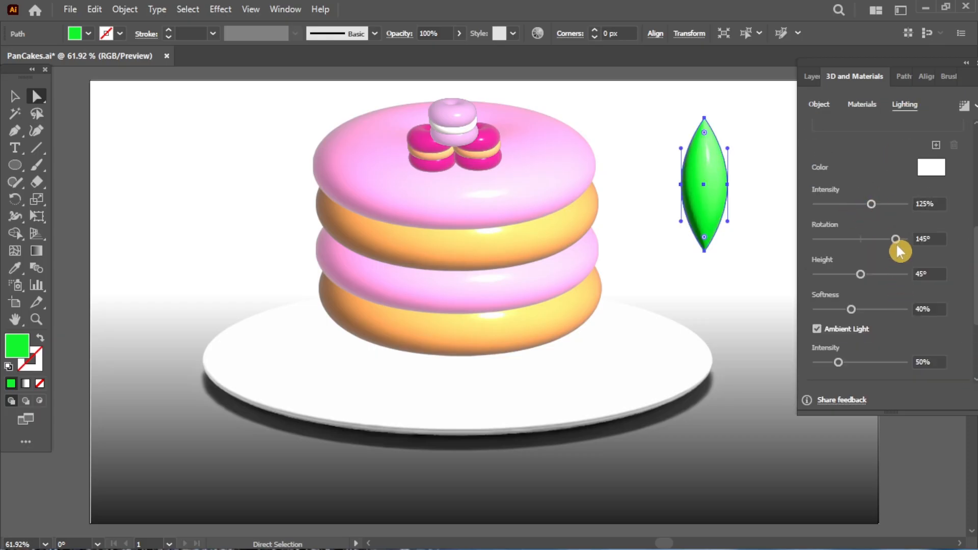
{"action": "left_click_drag", "start_coordinate": [897, 244], "coordinate": [873, 239]}
{"action": "left_click_drag", "start_coordinate": [866, 276], "coordinate": [883, 274]}
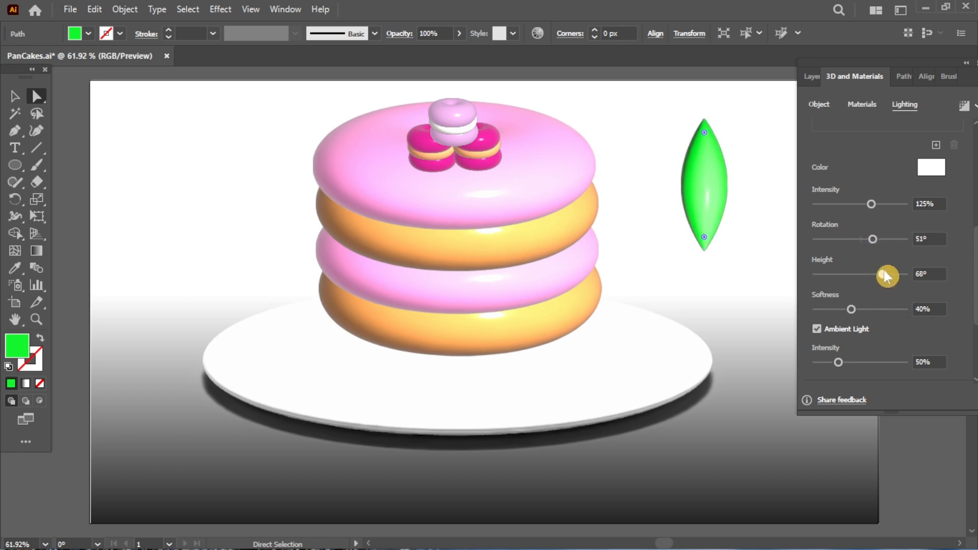
{"action": "left_click_drag", "start_coordinate": [852, 309], "coordinate": [861, 309]}
{"action": "left_click_drag", "start_coordinate": [856, 358], "coordinate": [872, 361]}
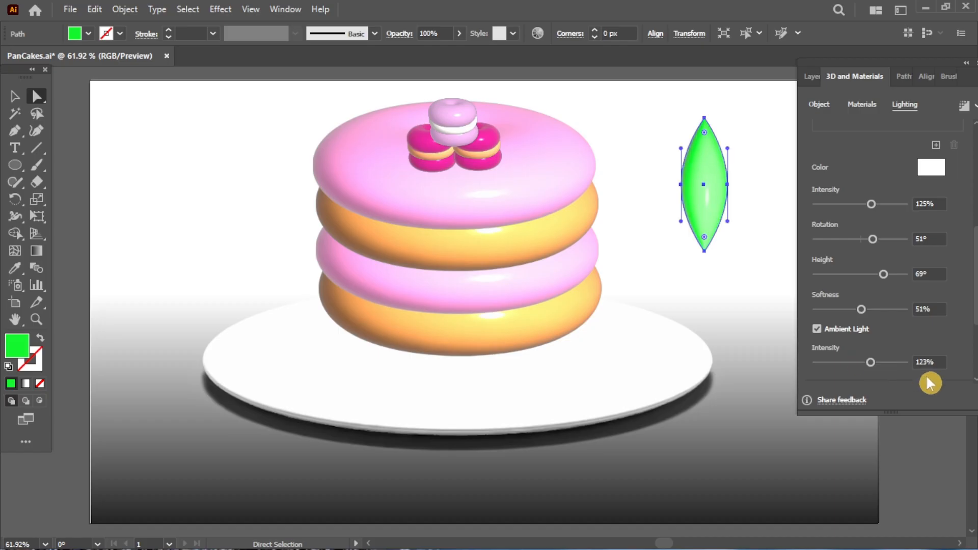
- Enable the leaf's shadow behind the object, with 0% distance and 118% shadow bounds
{"action": "left_click", "coordinate": [976, 370]}
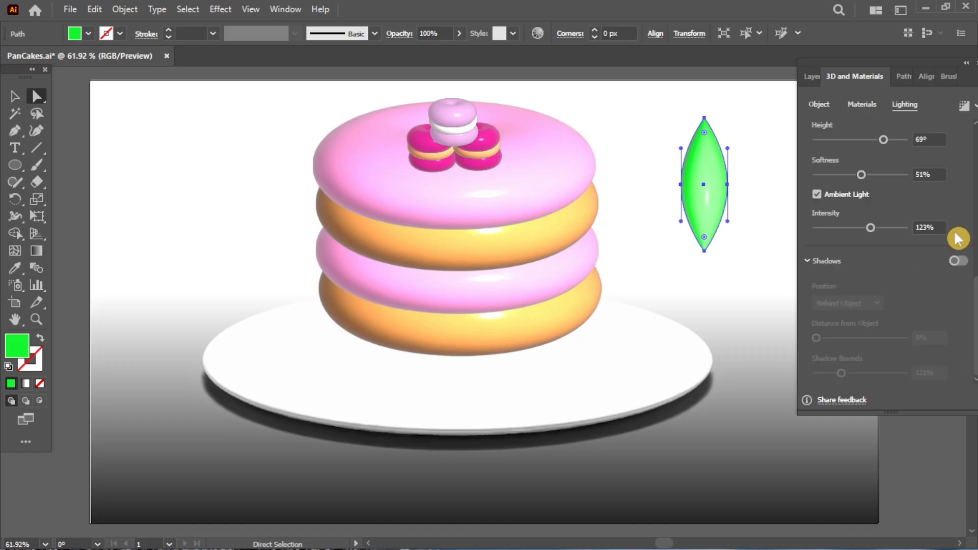
{"action": "left_click", "coordinate": [958, 261]}
{"action": "left_click_drag", "start_coordinate": [825, 373], "coordinate": [870, 376]}
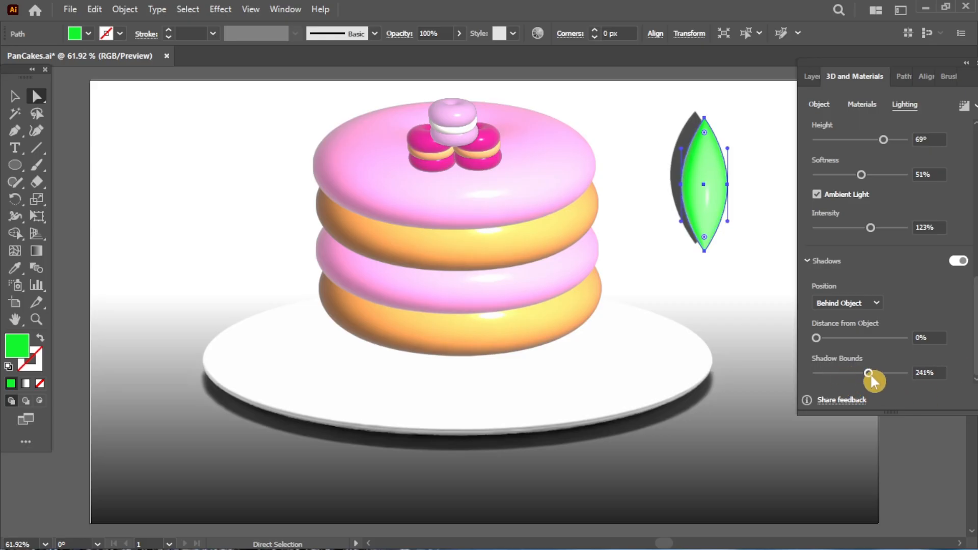
{"action": "left_click_drag", "start_coordinate": [870, 373], "coordinate": [906, 374]}
{"action": "mouse_move", "coordinate": [816, 338]}
{"action": "left_mouse_down"}
{"action": "mouse_move", "coordinate": [833, 337]}
{"action": "mouse_move", "coordinate": [823, 338]}
{"action": "left_mouse_up"}
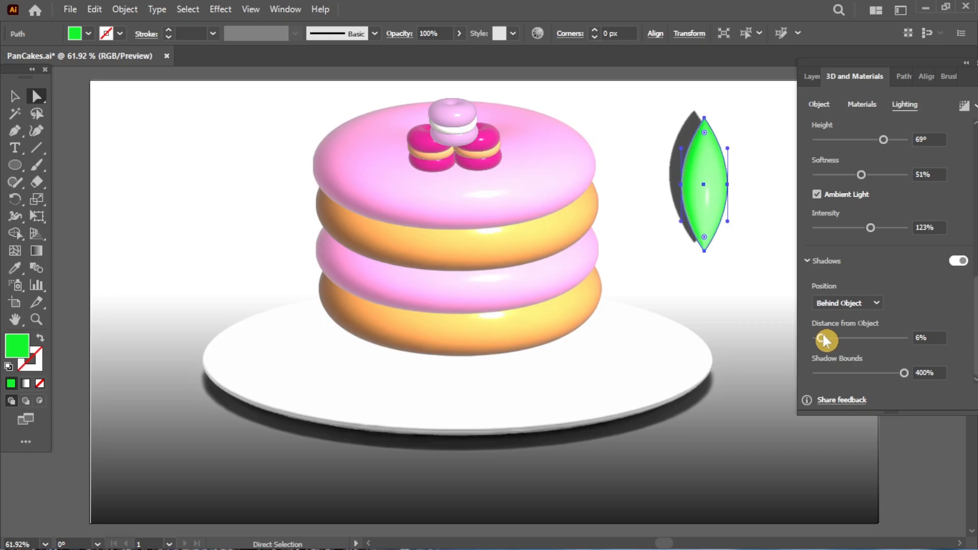
{"action": "left_click", "coordinate": [860, 304]}
{"action": "left_click", "coordinate": [860, 321]}
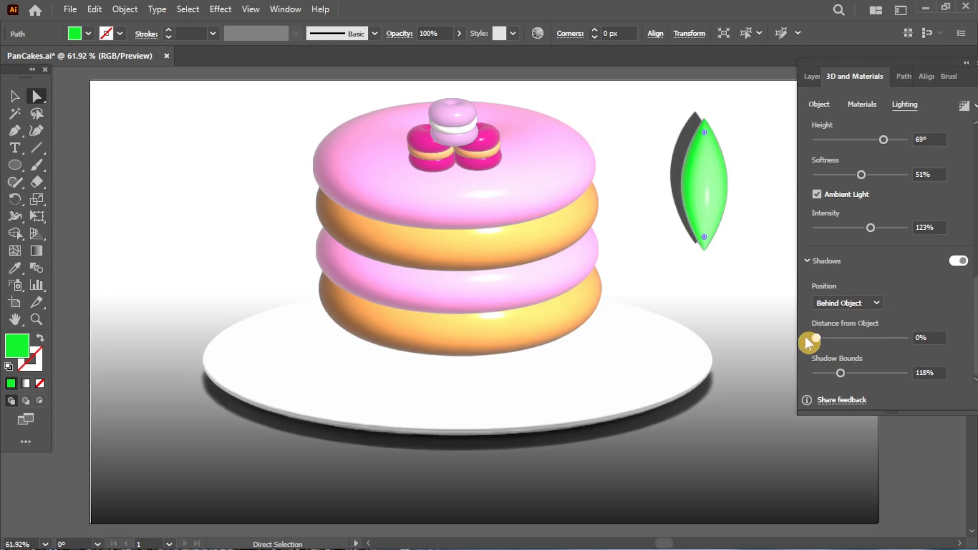
{"action": "left_click_drag", "start_coordinate": [798, 339], "coordinate": [796, 340]}
{"action": "left_click", "coordinate": [759, 324]}
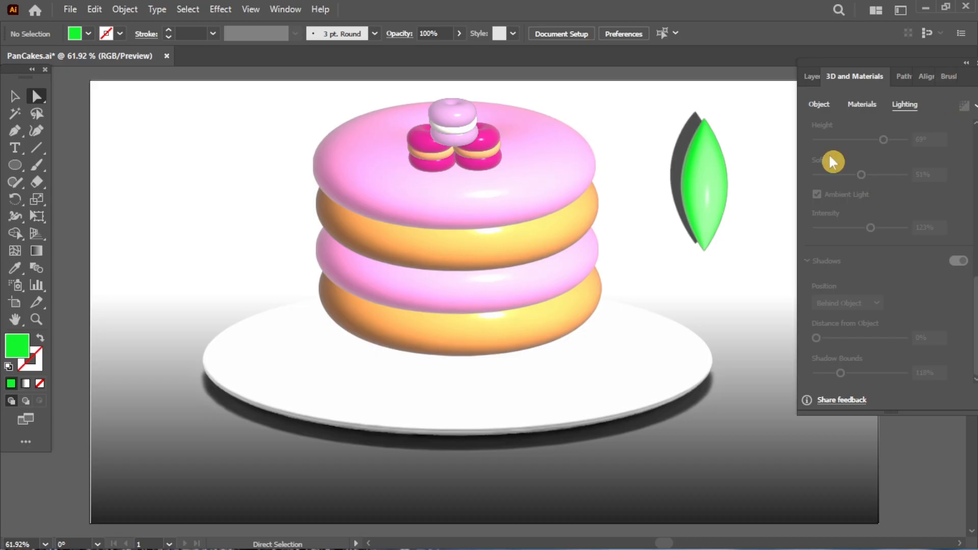
- Render the leaf with ray tracing, move it beside the stack and apply the Isometric Top rotation
{"action": "left_click", "coordinate": [707, 179]}
{"action": "left_click", "coordinate": [964, 105]}
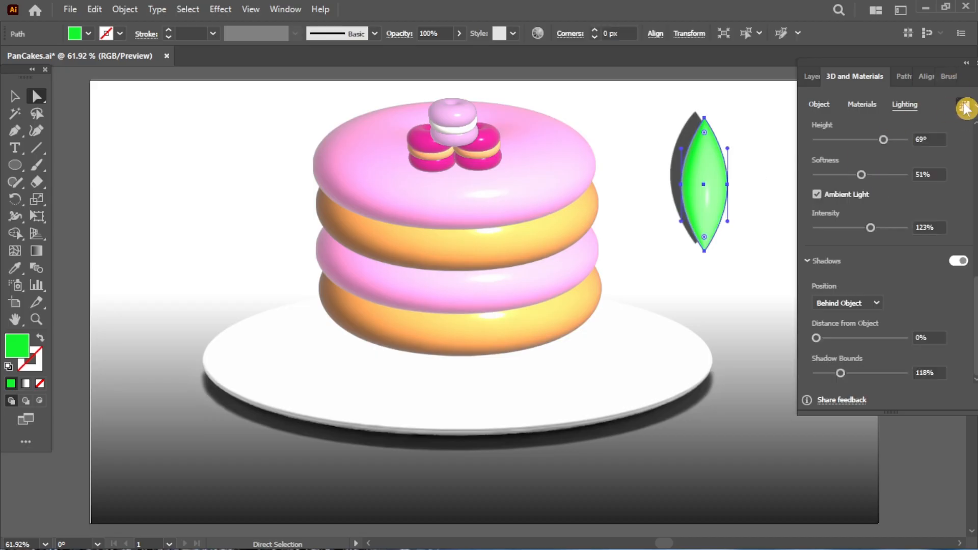
{"action": "left_click", "coordinate": [738, 328]}
{"action": "left_click_drag", "start_coordinate": [713, 235], "coordinate": [609, 225]}
{"action": "left_click", "coordinate": [819, 106]}
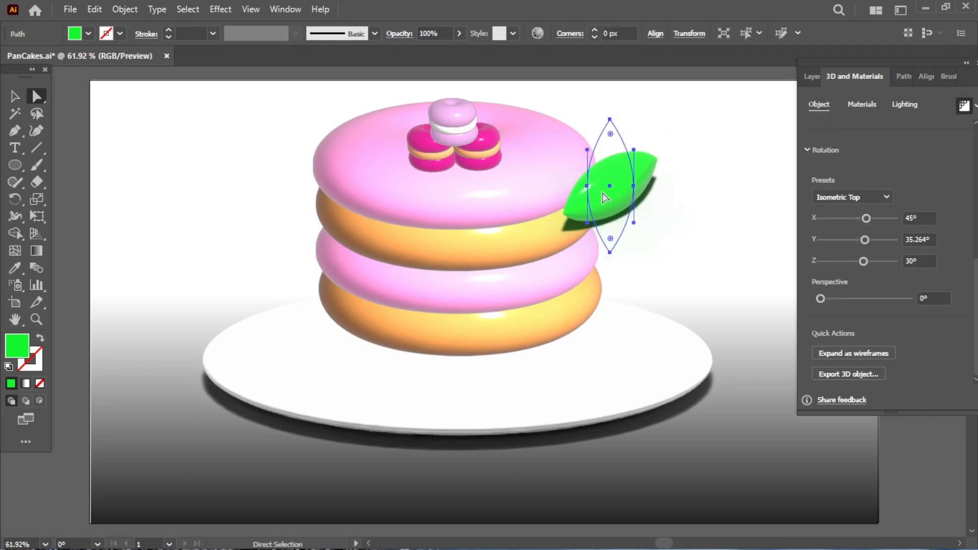
- Place the leaf on the top pancake to the right of the toppings and scale it down slightly
{"action": "left_click_drag", "start_coordinate": [591, 178], "coordinate": [534, 132]}
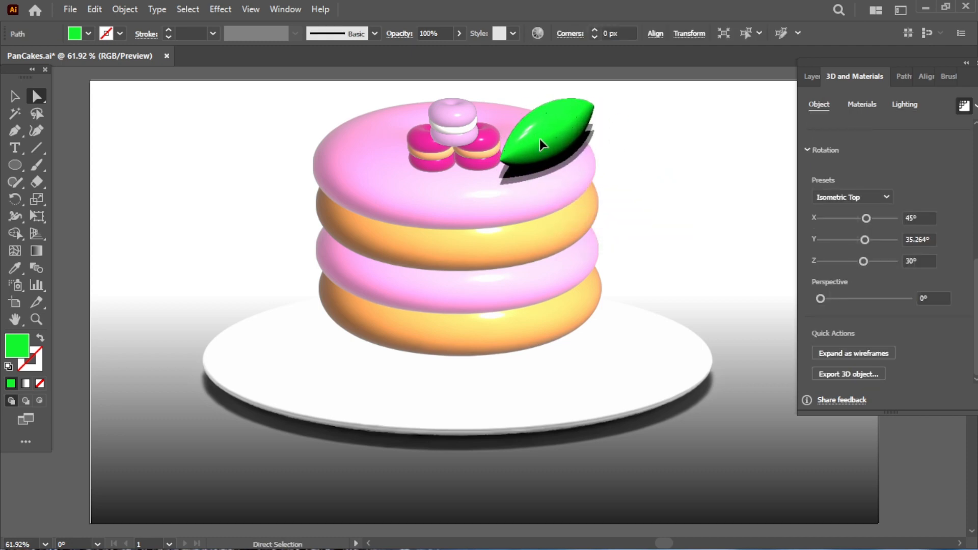
{"action": "key", "text": "v"}
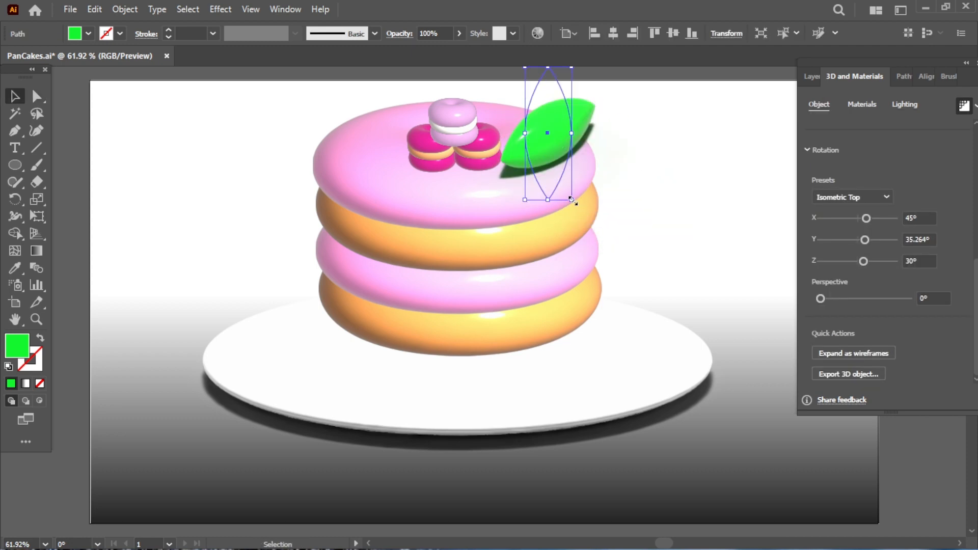
{"action": "left_click", "coordinate": [595, 191]}
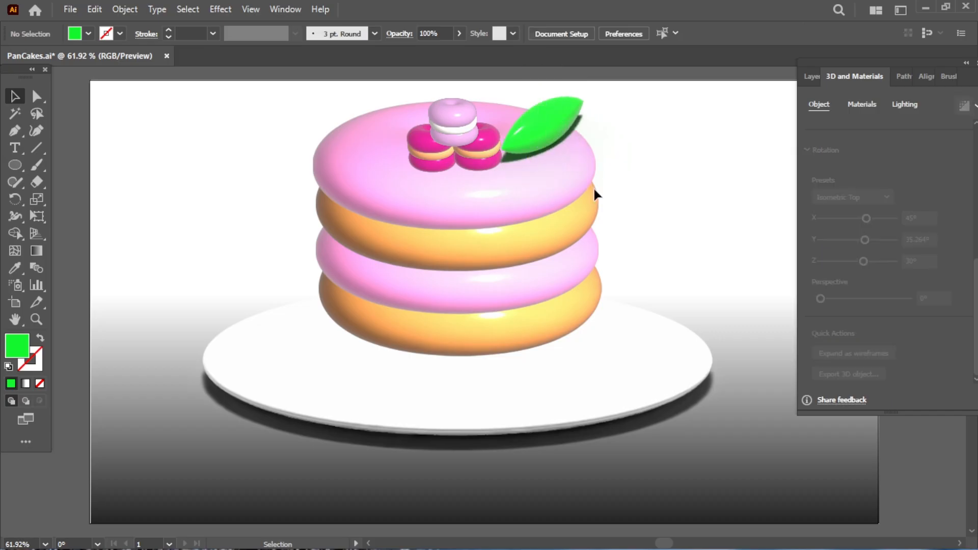
- Transfer the leaf from Layer 4 to Layer 5 in place and put Layer 5 below Layer 4
{"action": "left_click", "coordinate": [544, 128]}
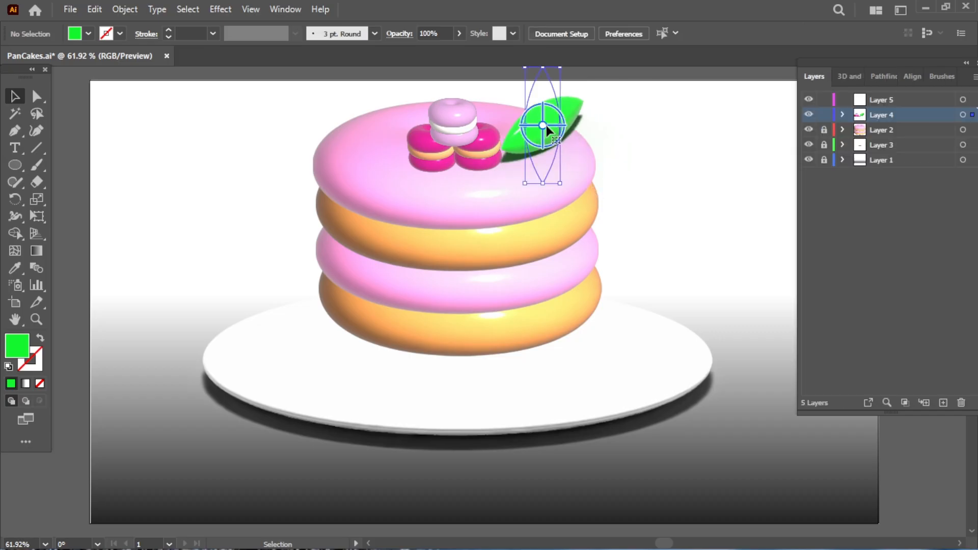
{"action": "left_click", "coordinate": [622, 156]}
{"action": "left_click", "coordinate": [544, 126]}
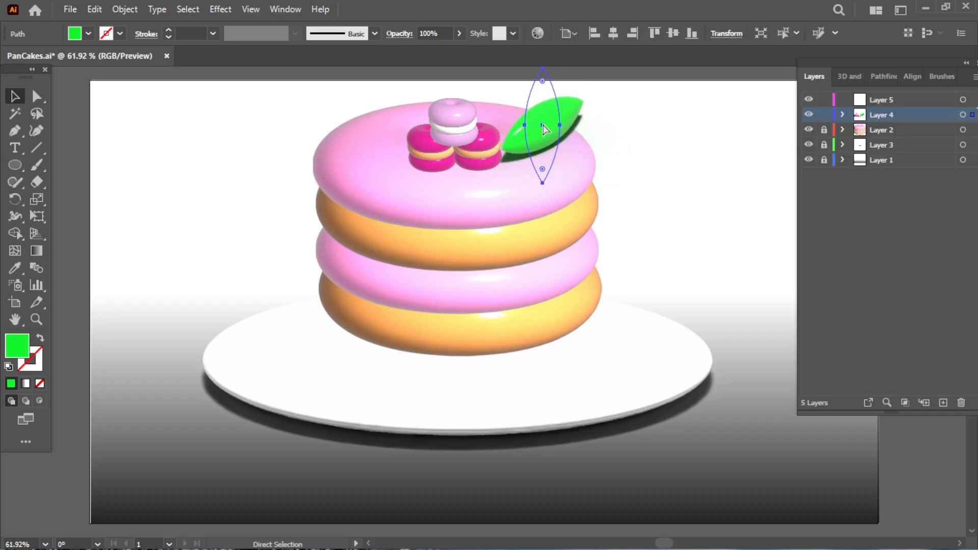
{"action": "key", "text": "ctrl+x"}
{"action": "left_click", "coordinate": [888, 105]}
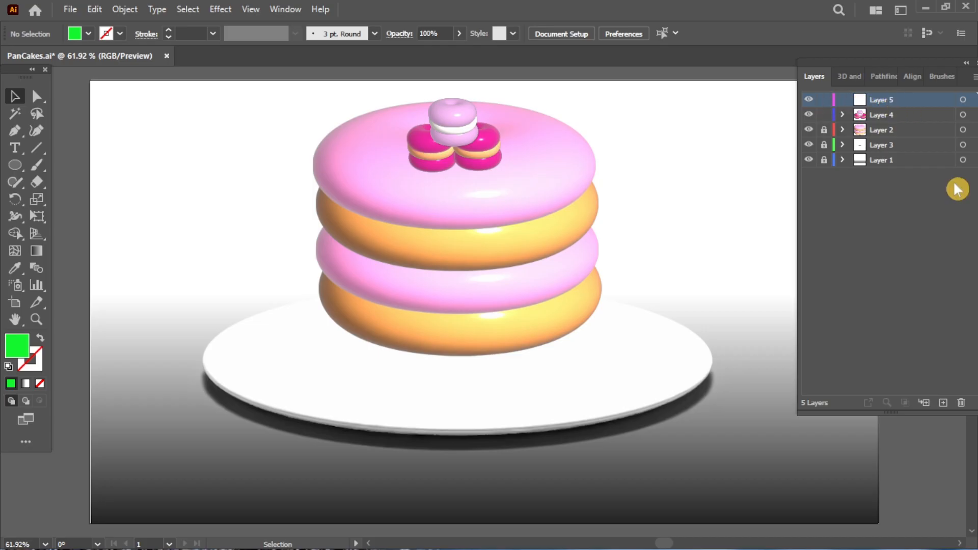
{"action": "key", "text": "ctrl+f"}
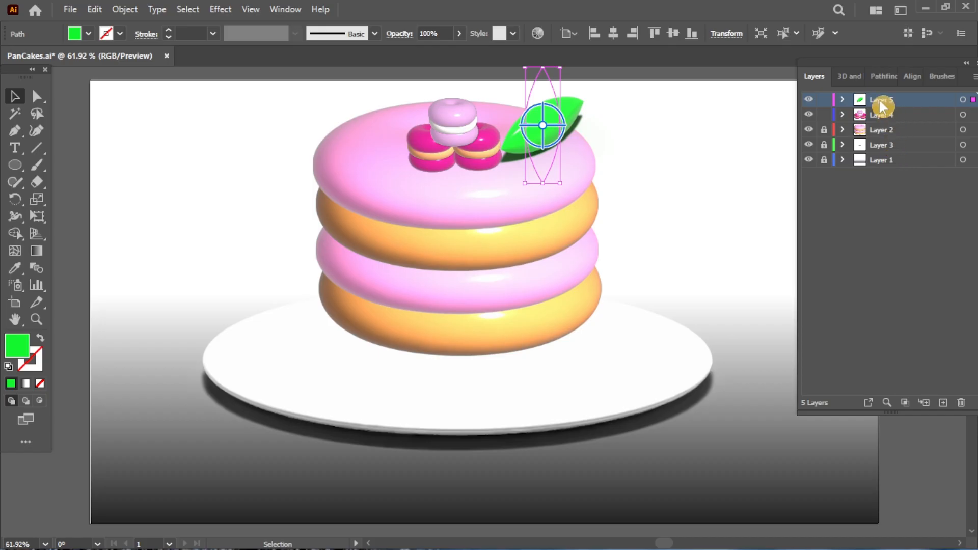
{"action": "left_click_drag", "start_coordinate": [882, 106], "coordinate": [887, 122]}
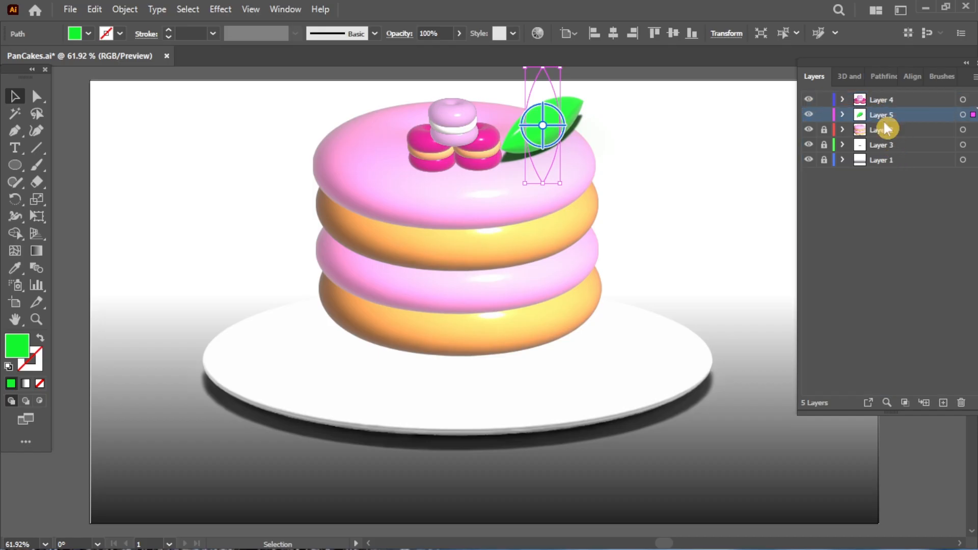
- Duplicate the leaf to make two copies left of the toppings, rotated to point outward
{"action": "left_click", "coordinate": [631, 173]}
{"action": "left_click_drag", "start_coordinate": [521, 135], "coordinate": [405, 116]}
{"action": "left_click", "coordinate": [619, 209]}
{"action": "key", "text": "r"}
{"action": "key", "text": "v"}
{"action": "key", "text": "r"}
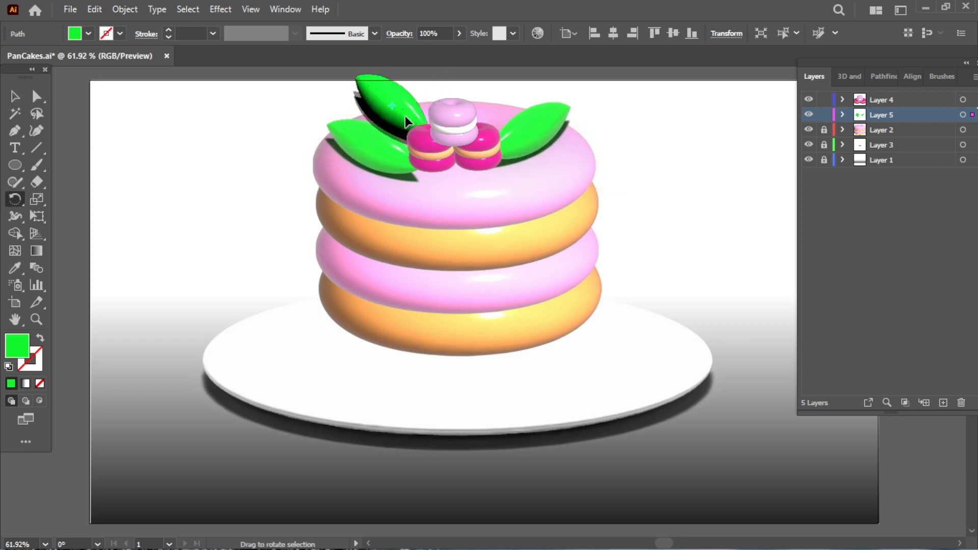
- Tuck the rear left leaf behind the toppings and rotate it more upright, to about -13° around Z
{"action": "left_click_drag", "start_coordinate": [563, 247], "coordinate": [600, 215]}
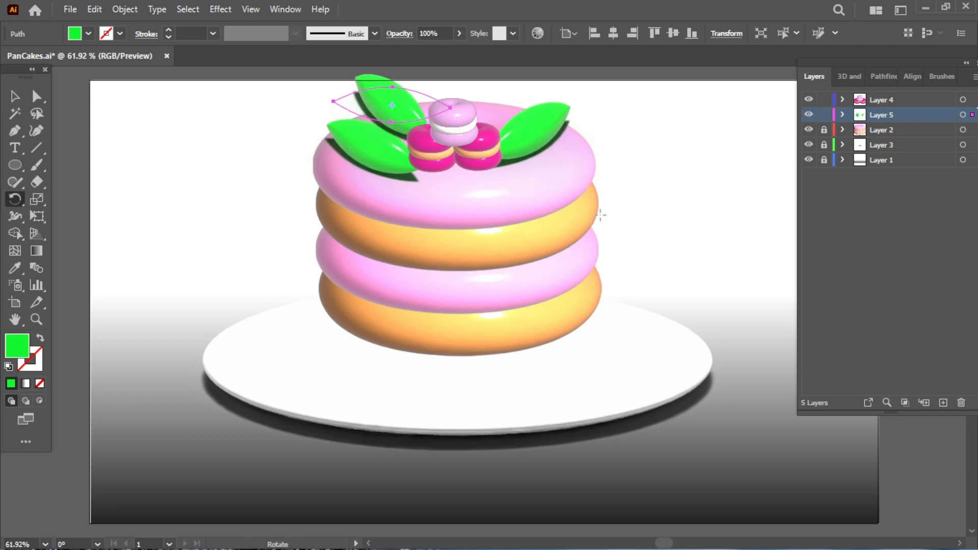
{"action": "left_click_drag", "start_coordinate": [381, 164], "coordinate": [377, 161]}
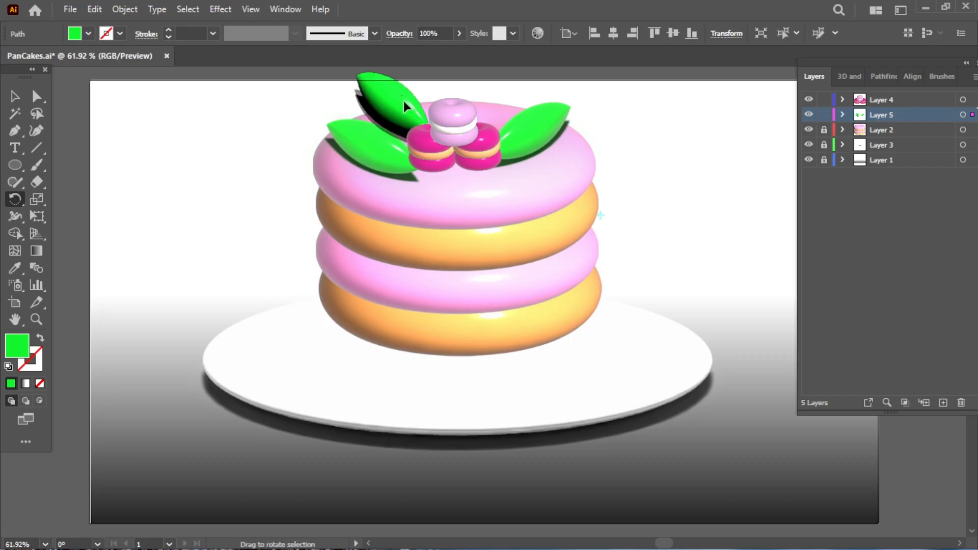
{"action": "left_click_drag", "start_coordinate": [404, 106], "coordinate": [386, 163]}
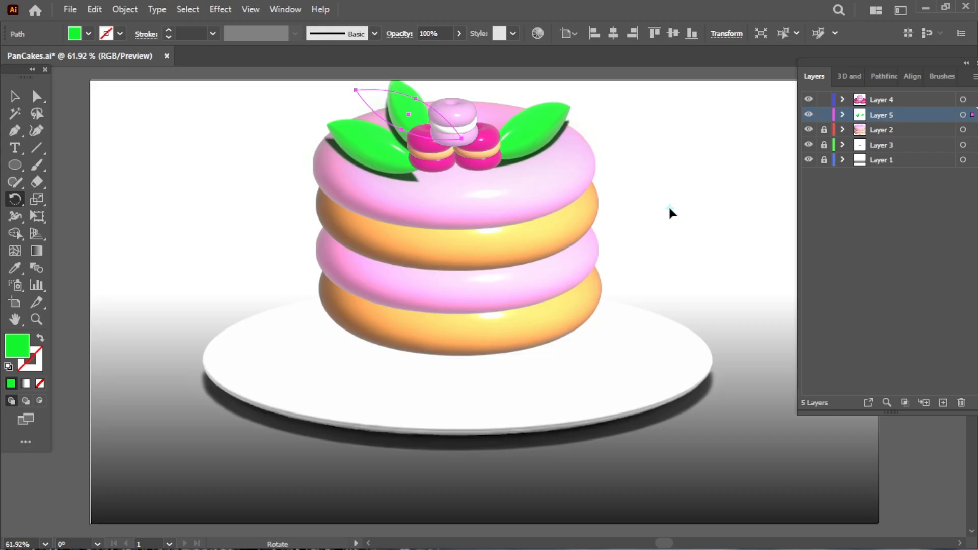
{"action": "key", "text": "v"}
{"action": "left_click_drag", "start_coordinate": [403, 97], "coordinate": [398, 101]}
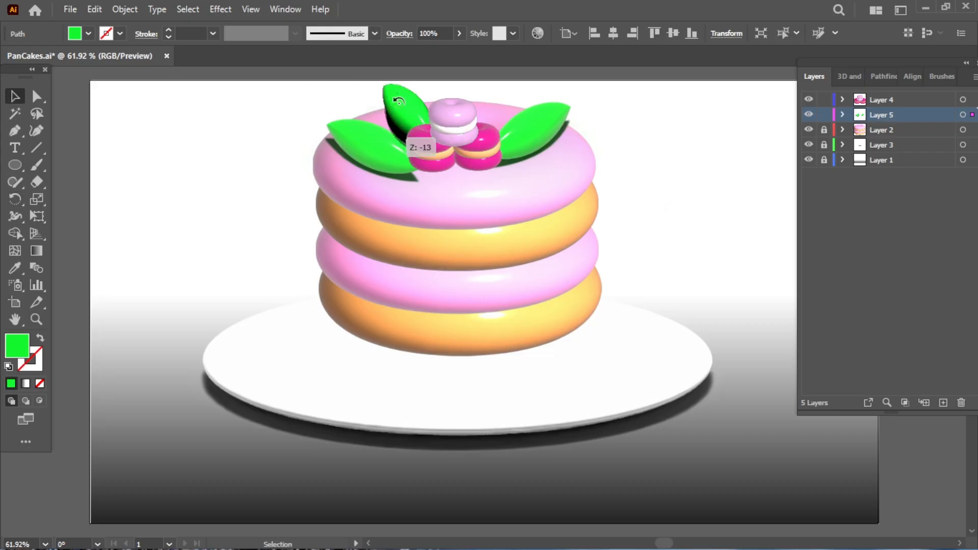
{"action": "left_click_drag", "start_coordinate": [321, 146], "coordinate": [321, 148]}
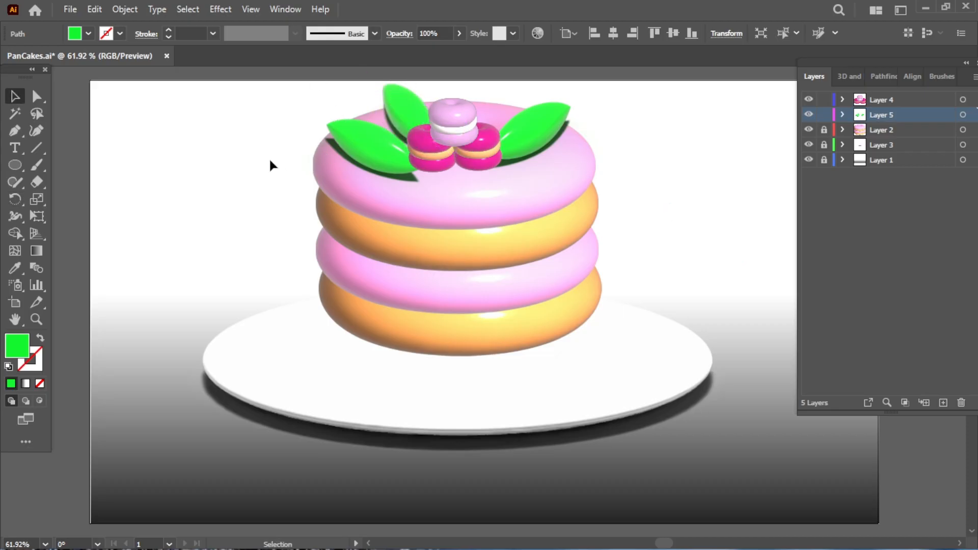
{"action": "left_click", "coordinate": [270, 164]}
- Rotate the front left leaf to a flatter angle so its tip points outward beside the magenta topping
{"action": "left_click", "coordinate": [404, 98]}
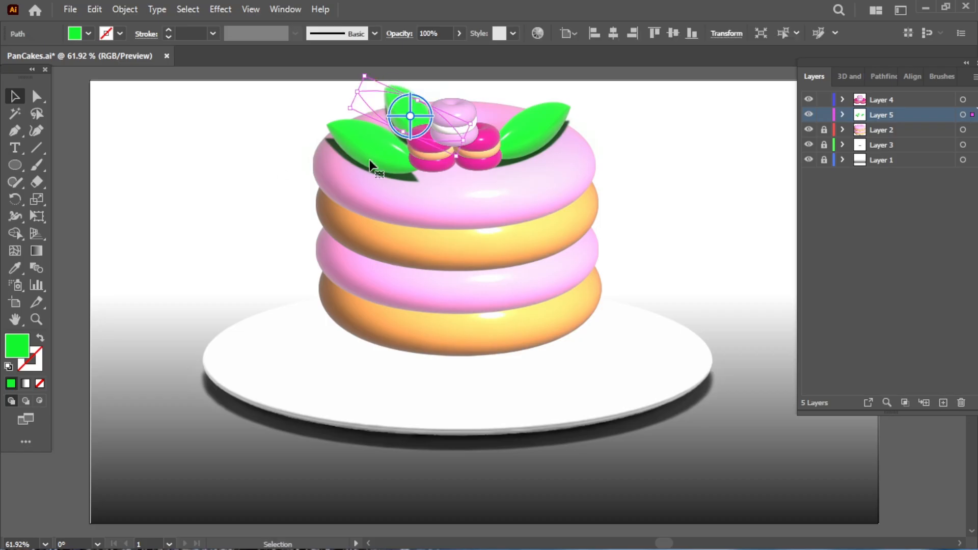
{"action": "left_click", "coordinate": [676, 240]}
{"action": "left_click", "coordinate": [328, 137]}
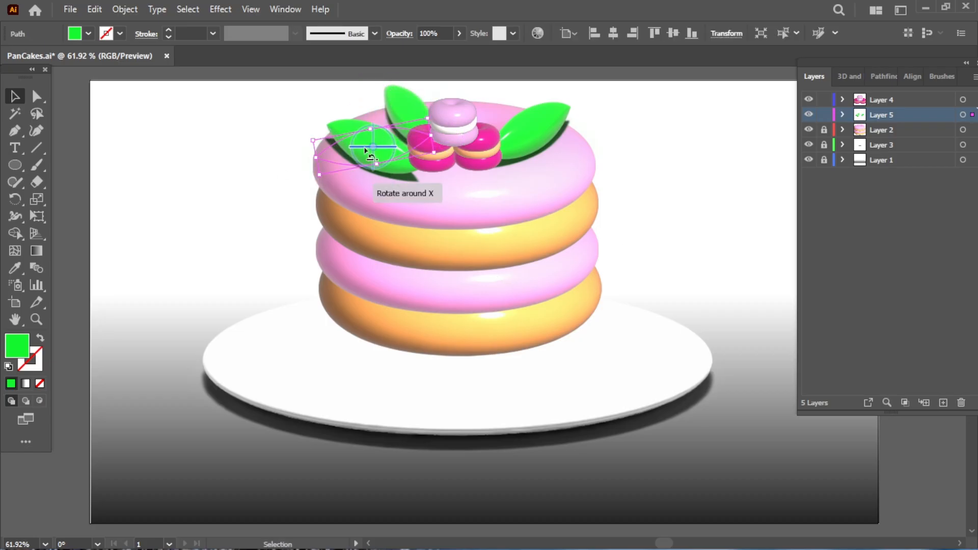
{"action": "key", "text": "r"}
{"action": "left_click_drag", "start_coordinate": [375, 148], "coordinate": [372, 152]}
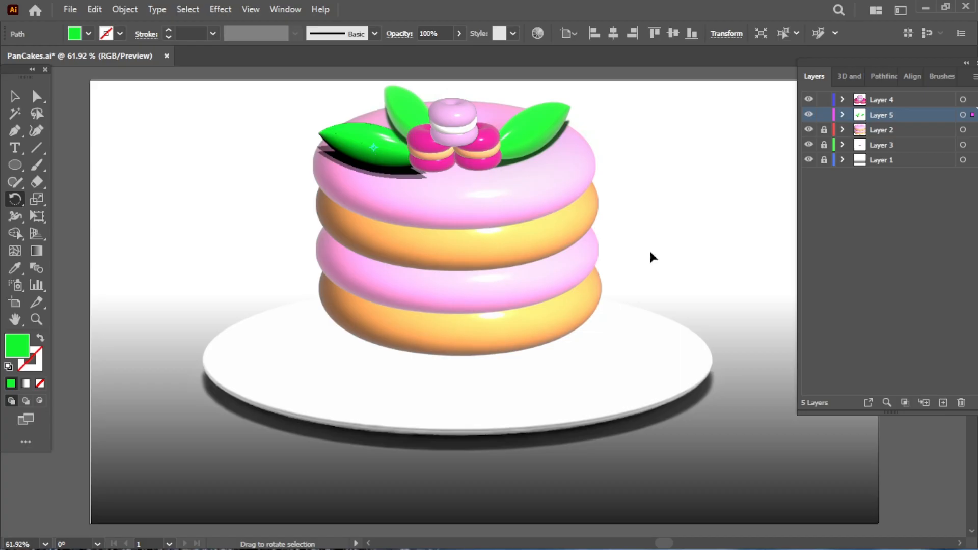
{"action": "left_click_drag", "start_coordinate": [652, 257], "coordinate": [651, 252]}
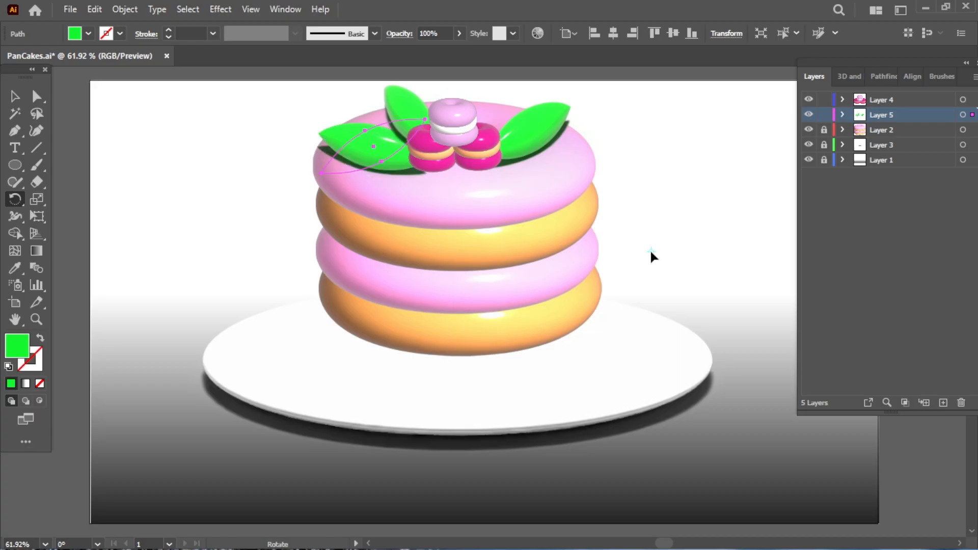
{"action": "key", "text": "v"}
{"action": "left_click", "coordinate": [652, 257]}
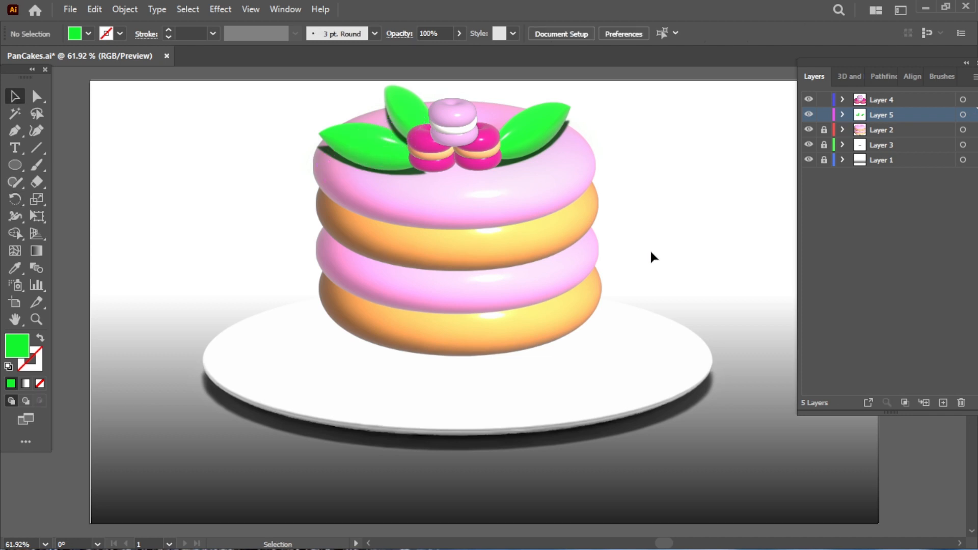